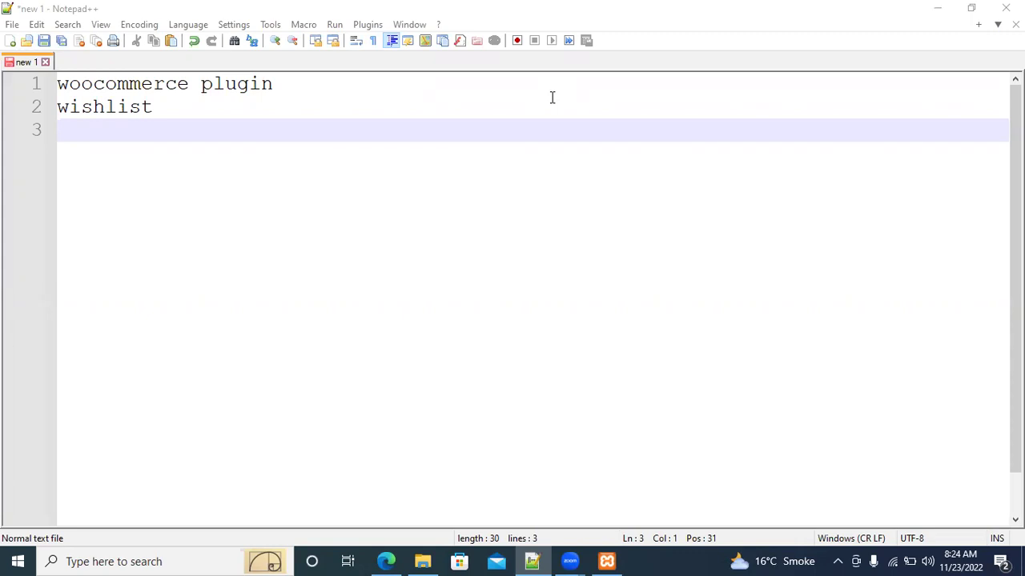
Add 'contact form plugin' as the third line of the Notepad++ note
{"action": "left_click", "coordinate": [121, 129]}
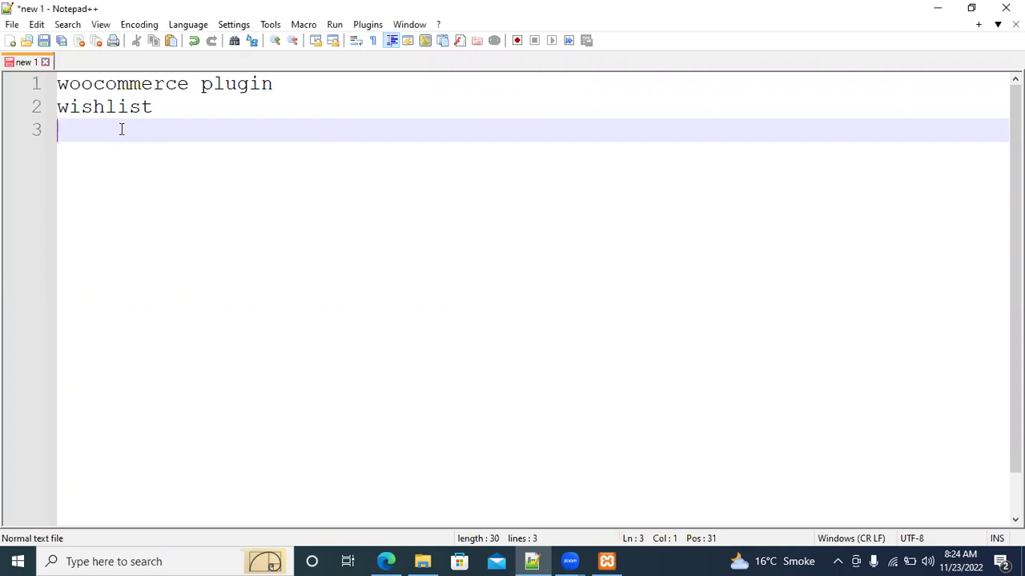
{"action": "type", "text": "contact form plugin"}
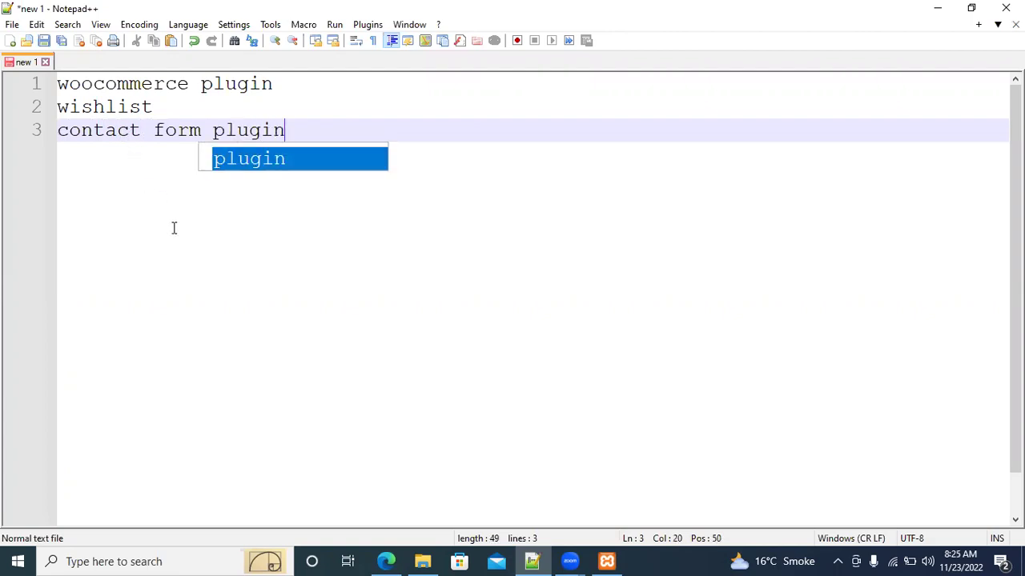
{"action": "key", "text": "Escape"}
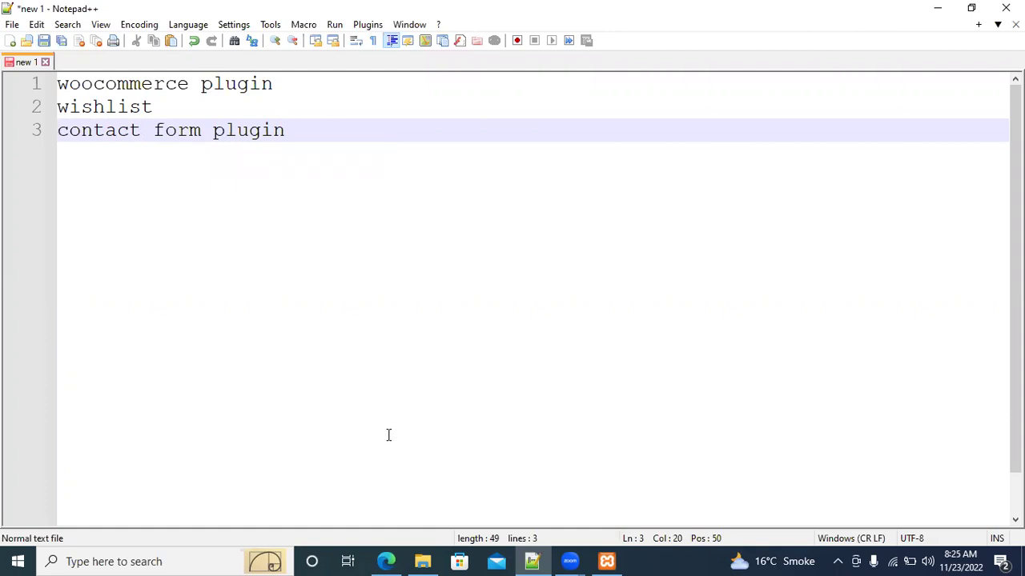
Check the XAMPP control panel, minimize it, and bring Edge forward
{"action": "left_click", "coordinate": [607, 561]}
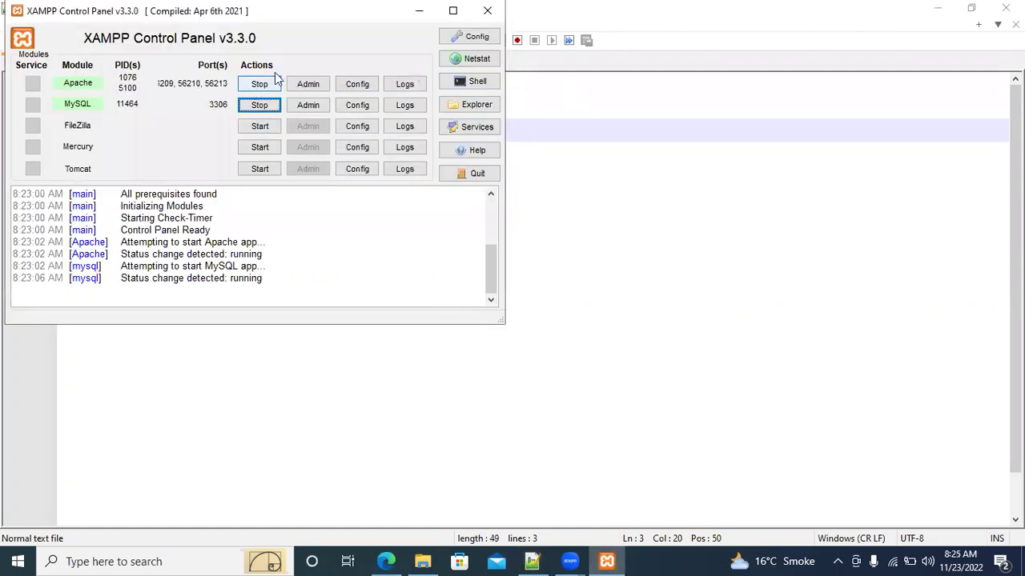
{"action": "left_click", "coordinate": [419, 10]}
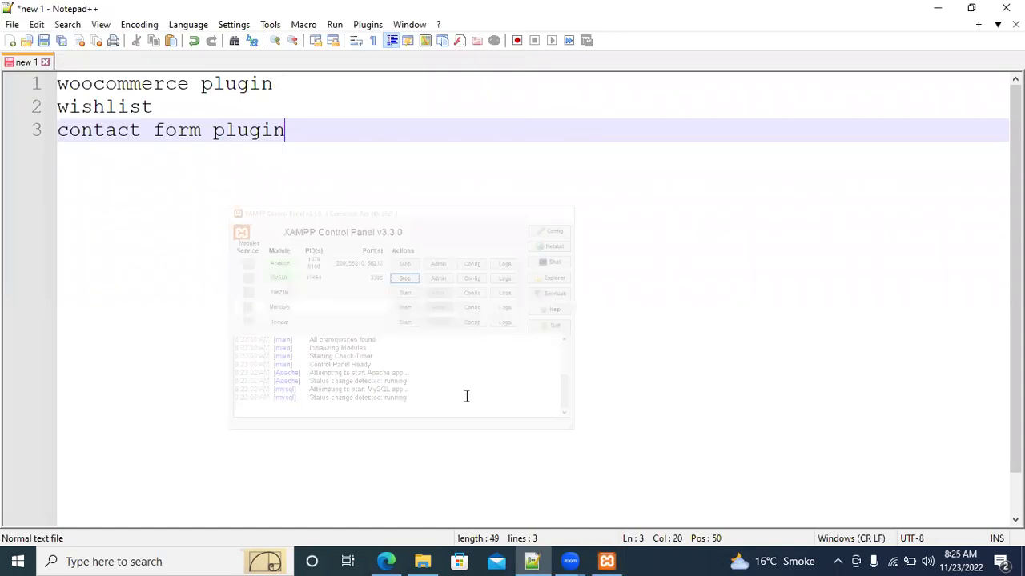
{"action": "left_click", "coordinate": [385, 561]}
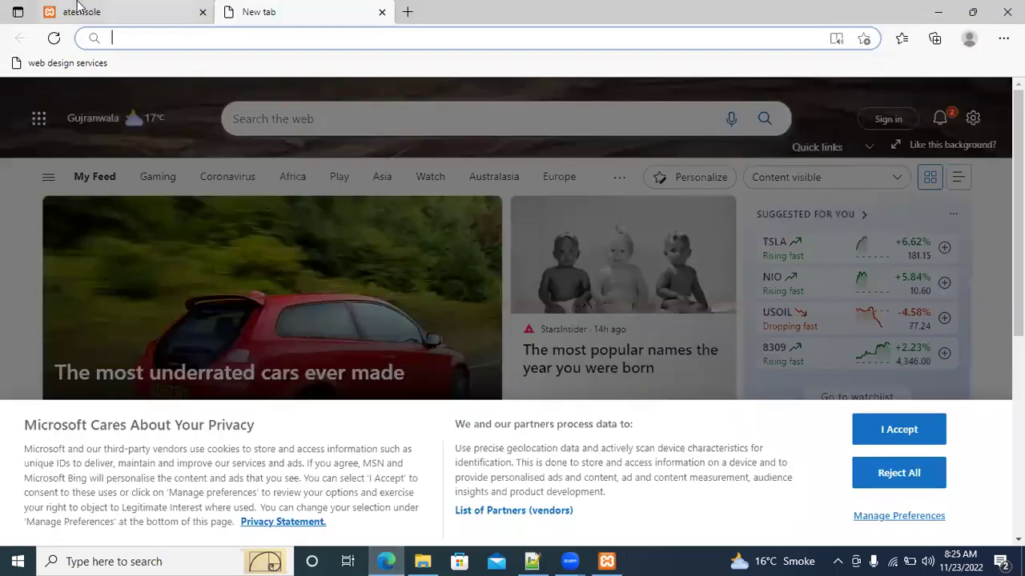
Show the atechsole site tab, glance at its htdocs\atechsole folder, then return to Edge
{"action": "left_click", "coordinate": [77, 7]}
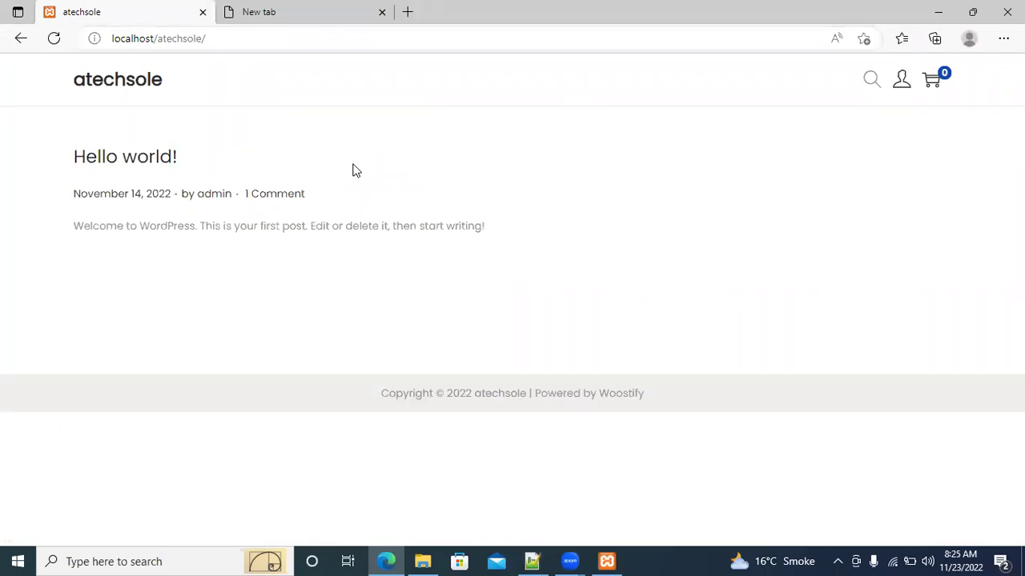
{"action": "left_click", "coordinate": [422, 561]}
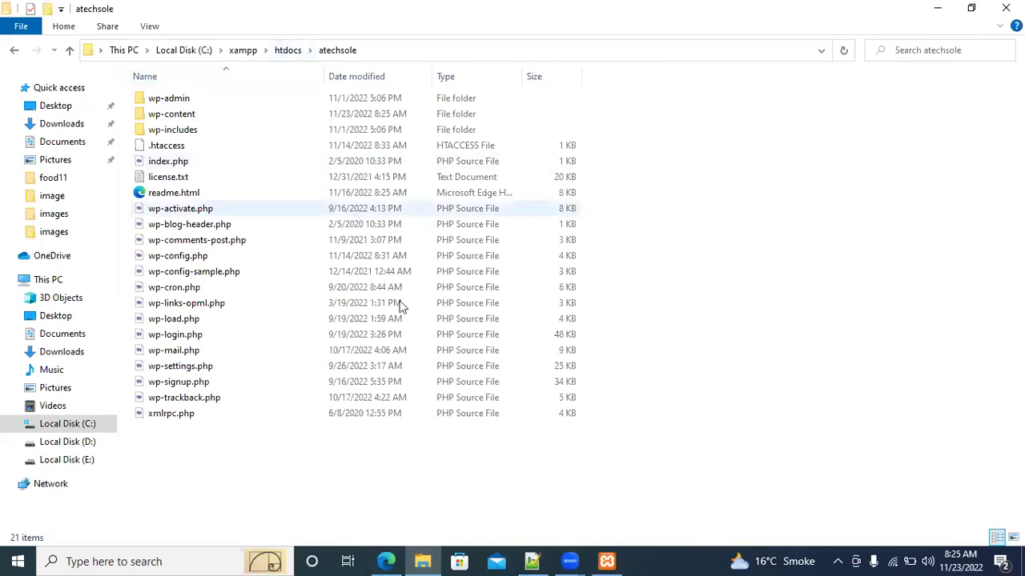
{"action": "left_click", "coordinate": [386, 561]}
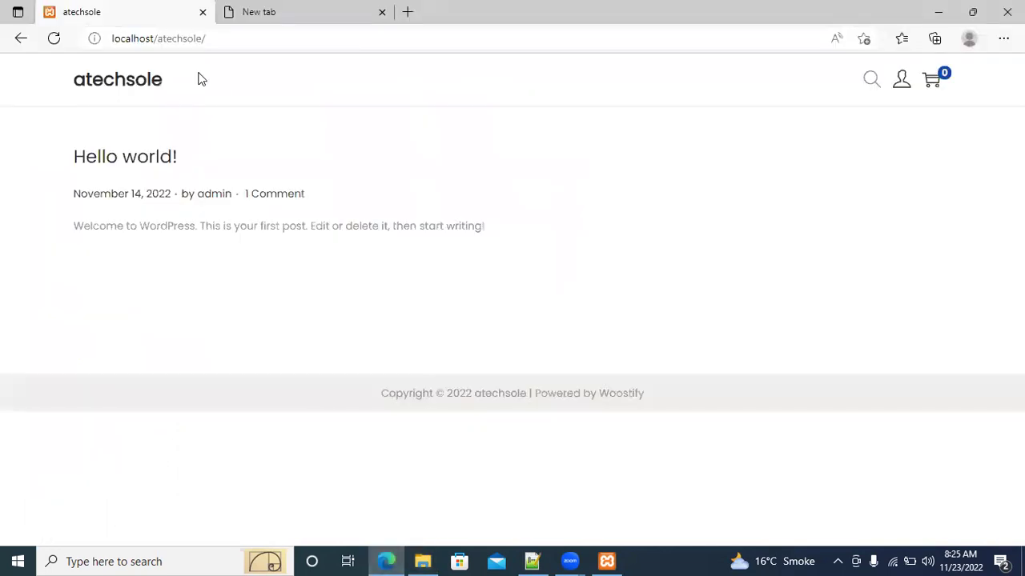
Go to localhost/atechsole/wp-admin by appending wp-admin to the site address
{"action": "key", "text": "ctrl+l"}
{"action": "key", "text": "End"}
{"action": "type", "text": "w"}
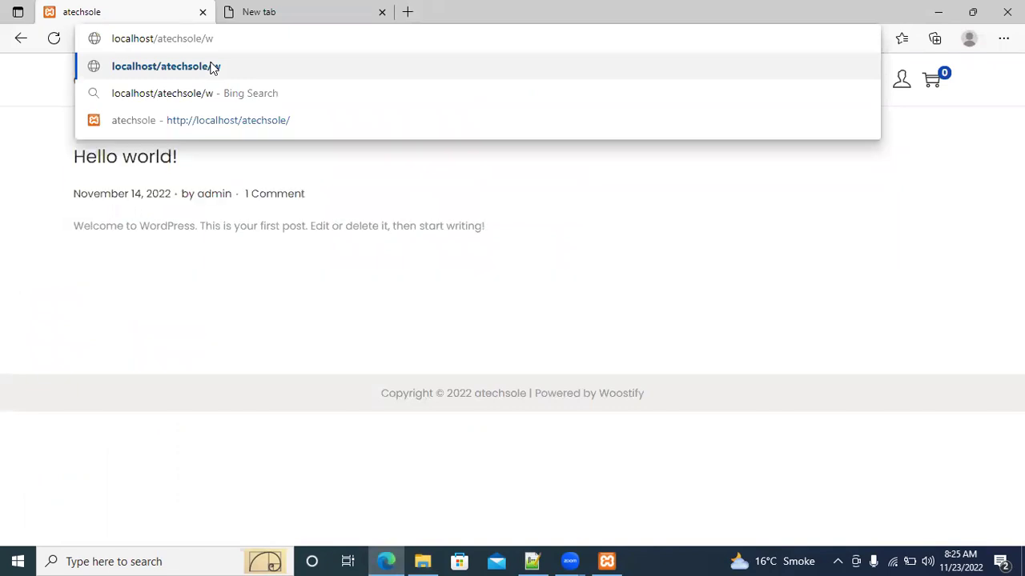
{"action": "type", "text": "p-adm"}
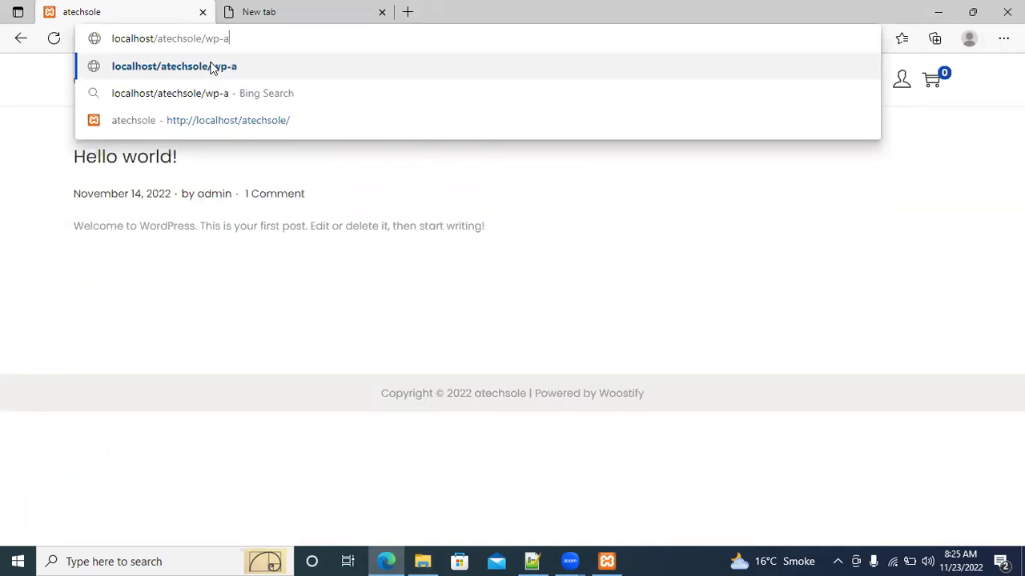
{"action": "type", "text": "in"}
{"action": "key", "text": "Return"}
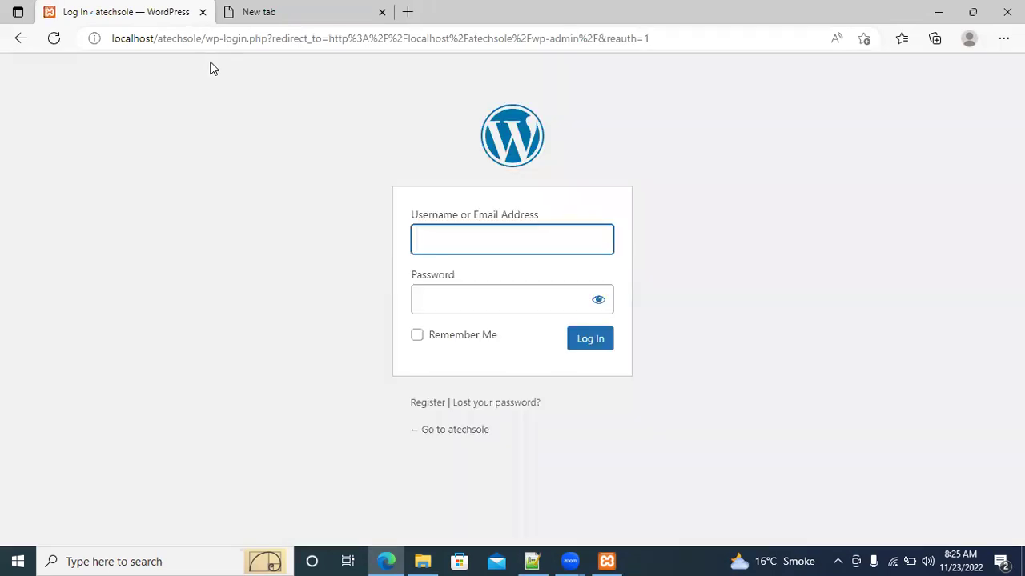
Enter the administrator username and password and log in
{"action": "type", "text": "admin"}
{"action": "key", "text": "Tab"}
{"action": "type", "text": "admin"}
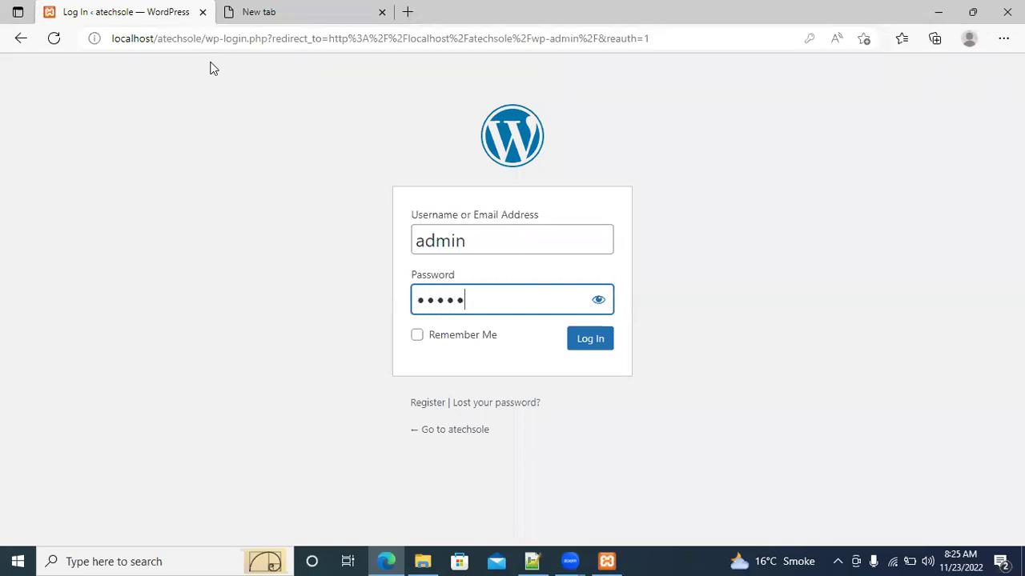
{"action": "left_click", "coordinate": [590, 340]}
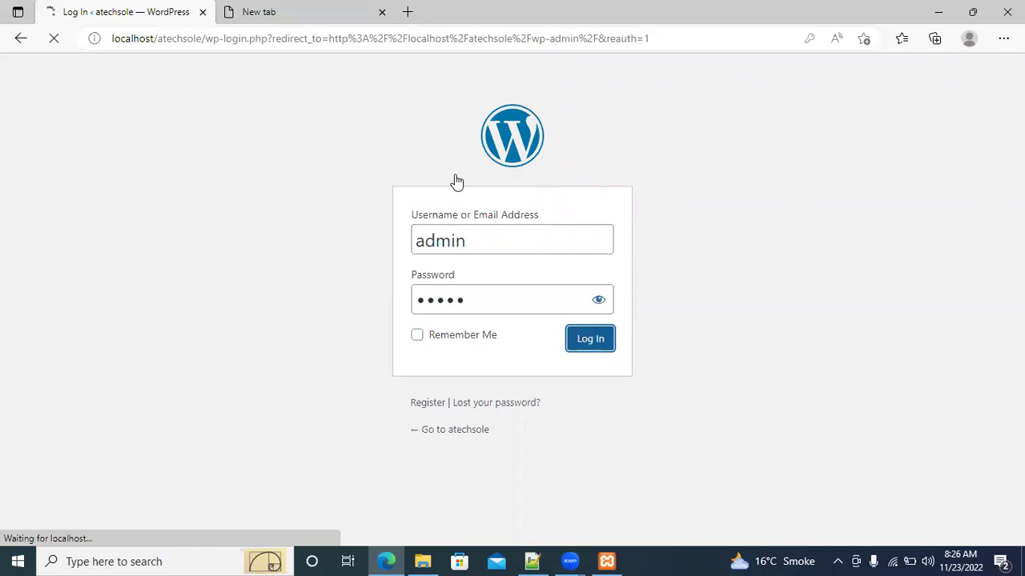
Search Bing for daraz in the new tab and open Daraz.pk
{"action": "key", "text": "ctrl+Tab"}
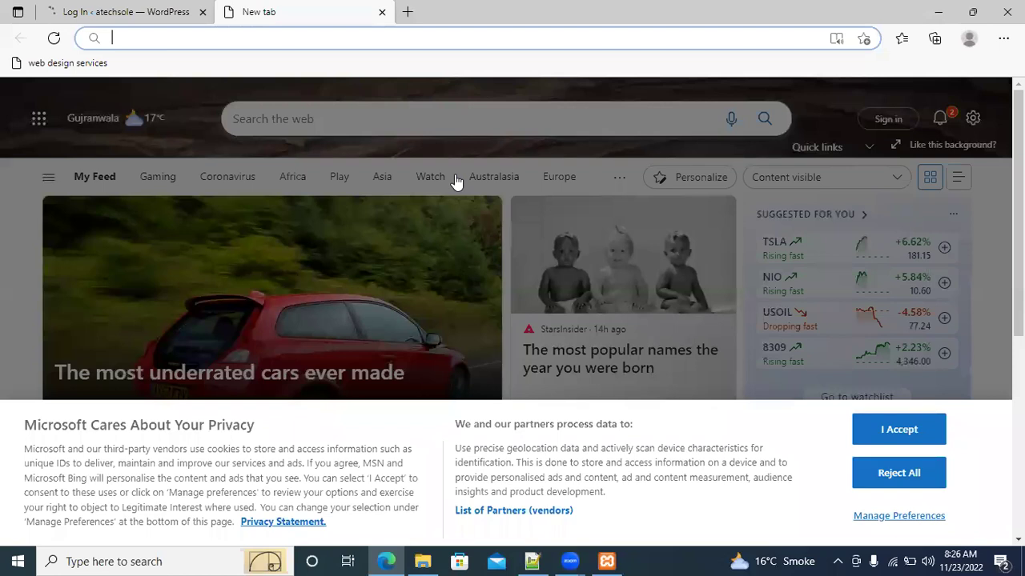
{"action": "type", "text": "daraz"}
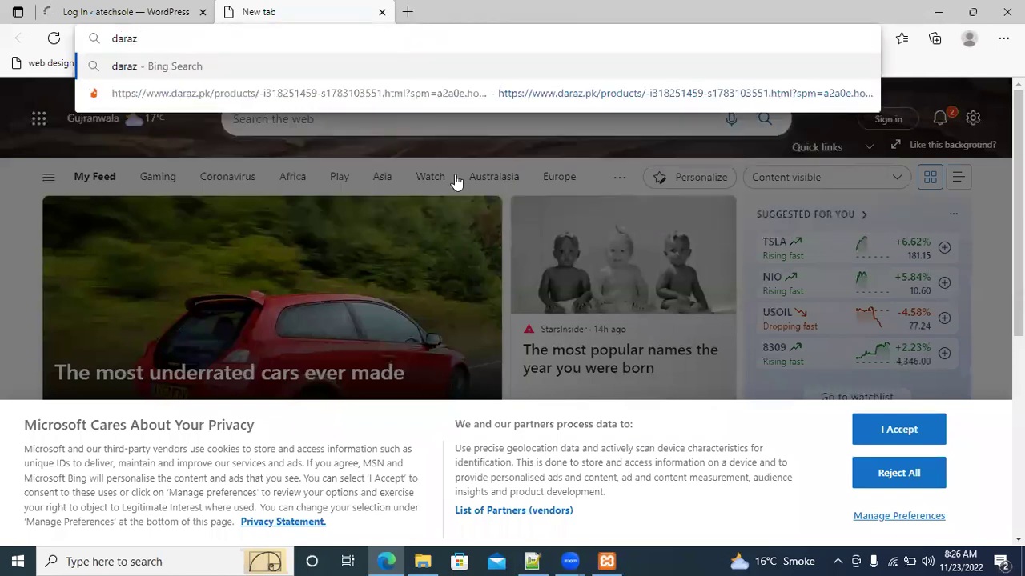
{"action": "key", "text": "Return"}
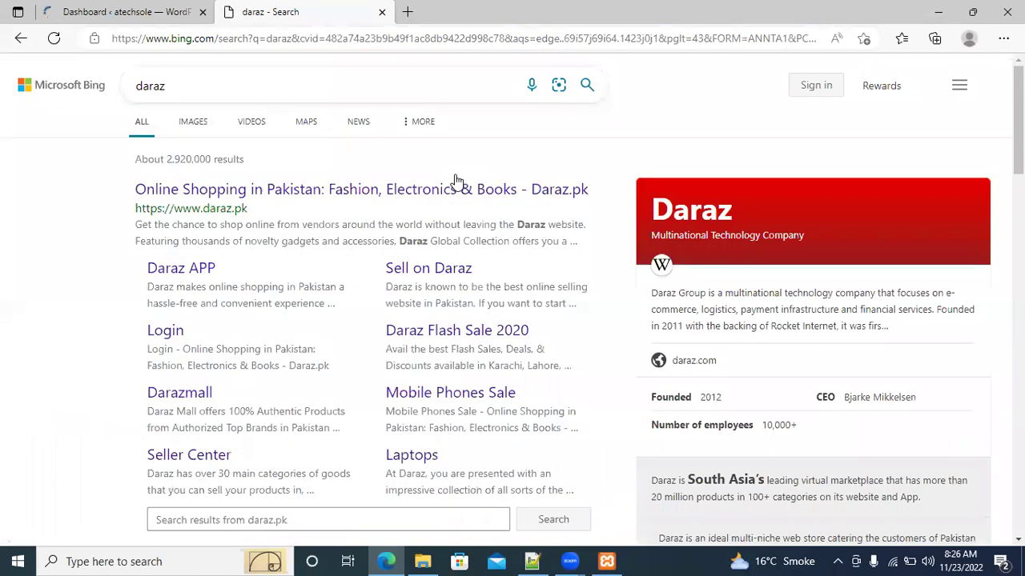
{"action": "left_click", "coordinate": [207, 192]}
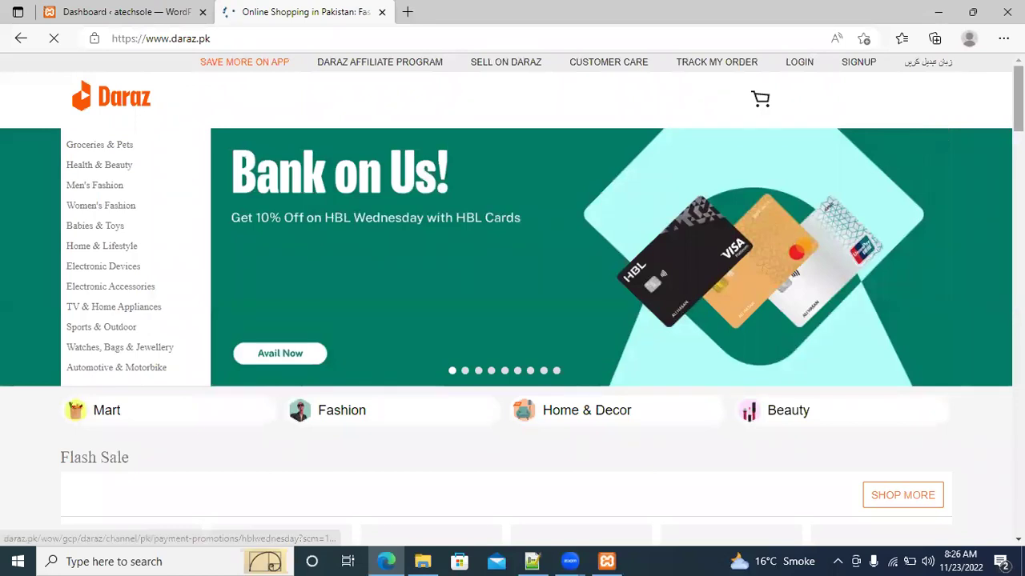
Browse Daraz's categories to Washing Powder, then close the Daraz tab
{"action": "scroll", "coordinate": [552, 336], "scroll_direction": "down", "scroll_amount": 6}
{"action": "scroll", "coordinate": [512, 336], "scroll_direction": "down", "scroll_amount": 2}
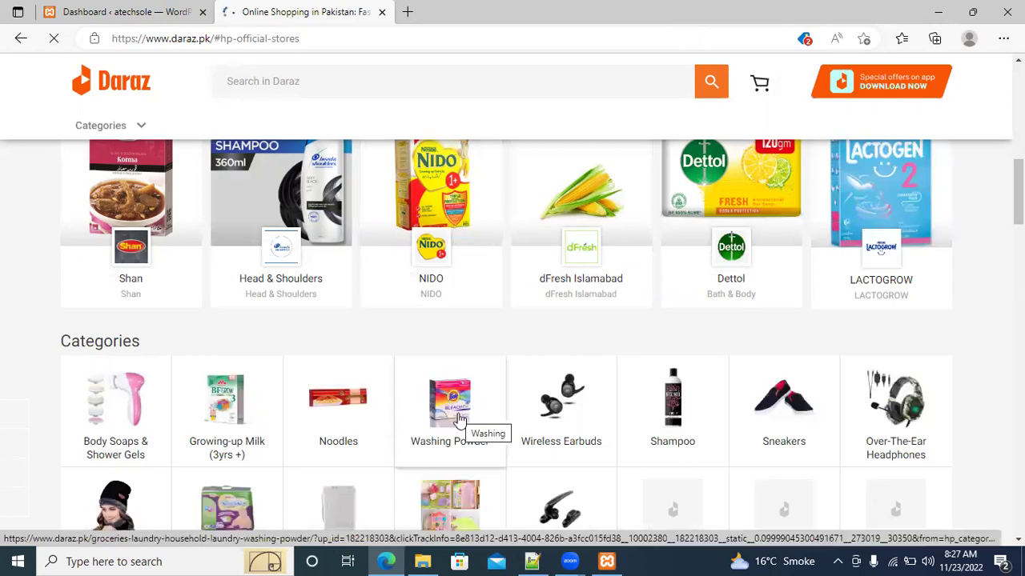
{"action": "left_click", "coordinate": [461, 419]}
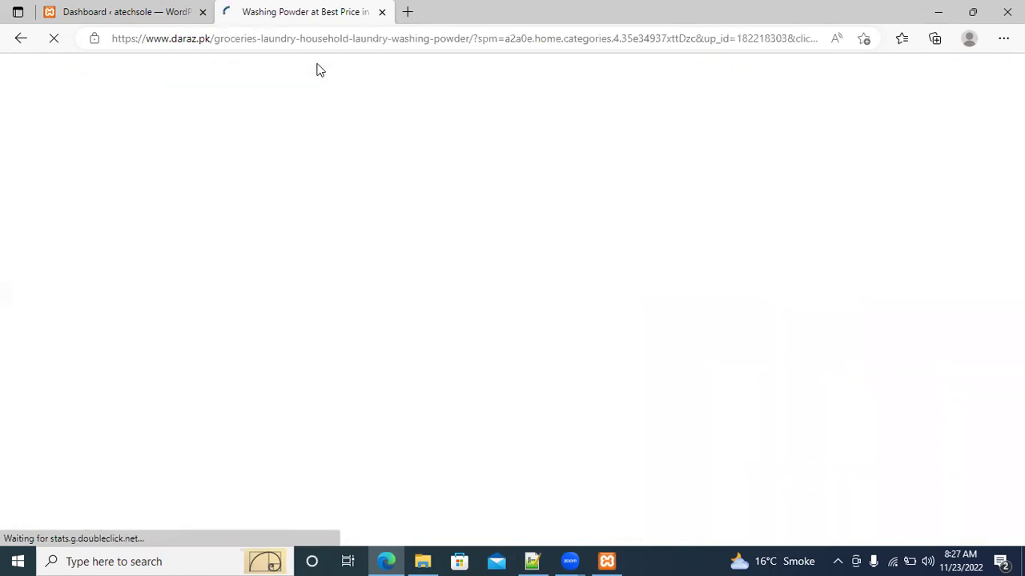
{"action": "key", "text": "ctrl+w"}
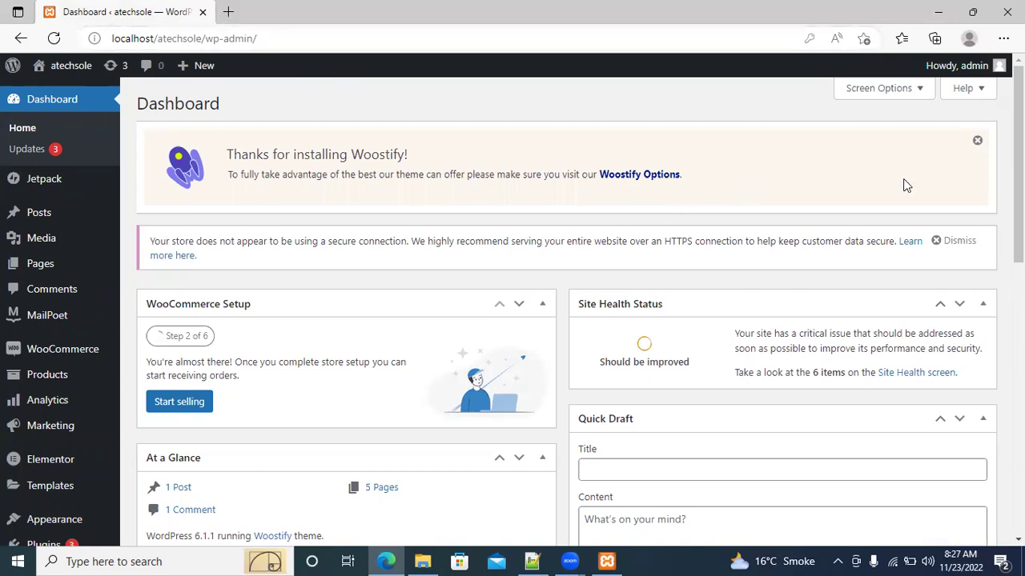
Open WooCommerce Home from the sidebar to reach the store setup task list
{"action": "scroll", "coordinate": [561, 312], "scroll_direction": "down", "scroll_amount": 2}
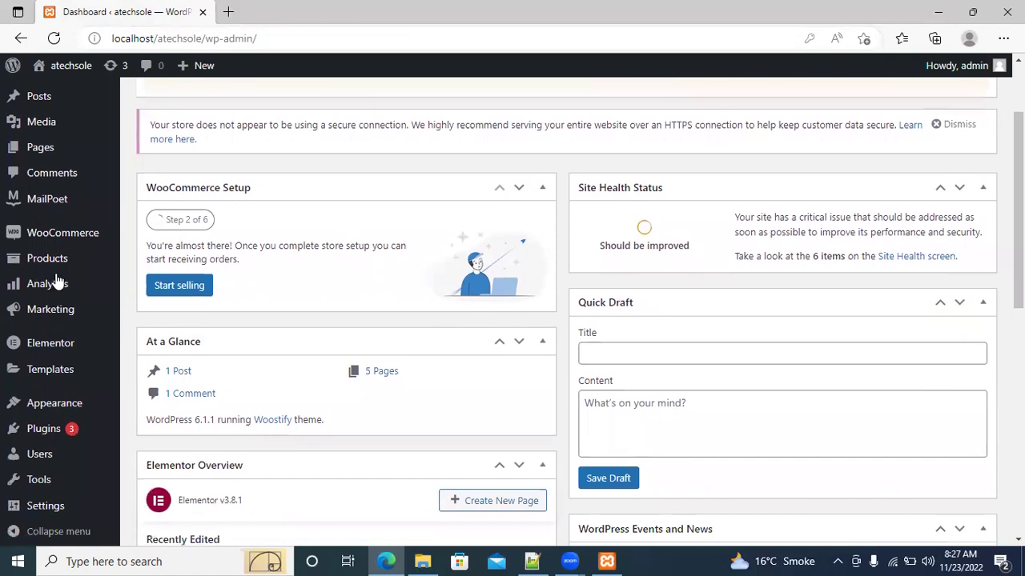
{"action": "mouse_move", "coordinate": [56, 242]}
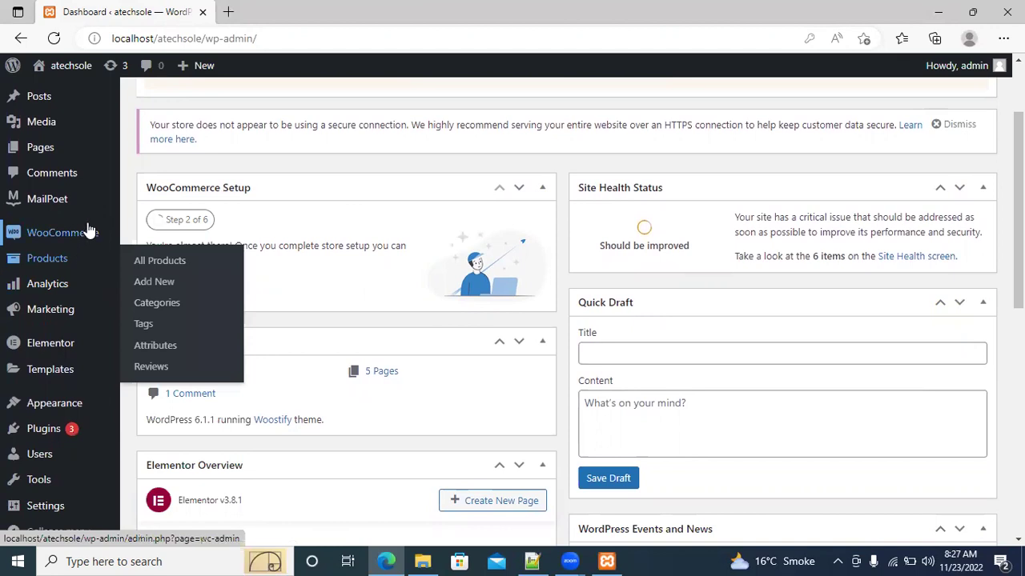
{"action": "mouse_move", "coordinate": [88, 232]}
{"action": "left_click", "coordinate": [152, 238]}
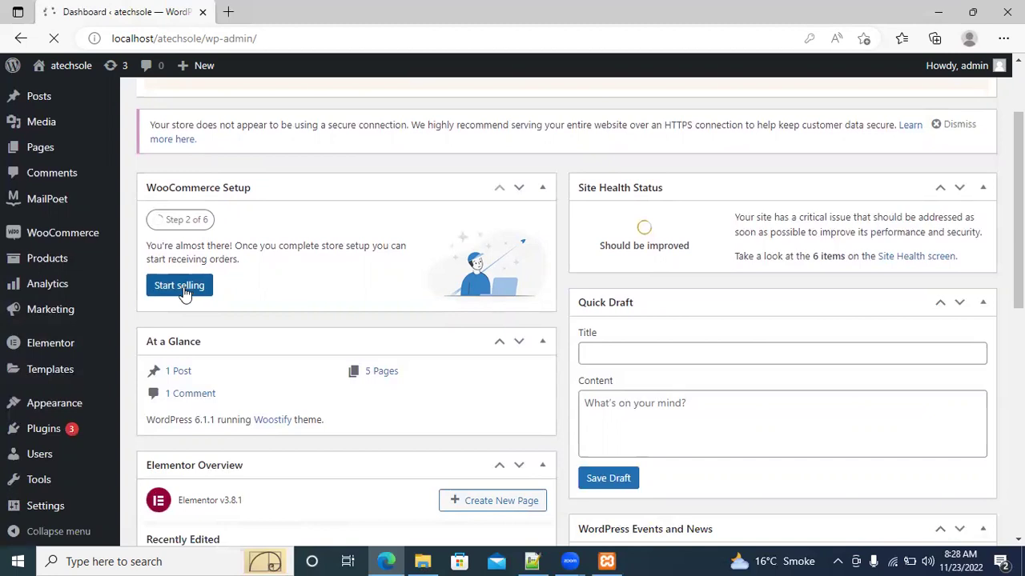
{"action": "mouse_move", "coordinate": [96, 237]}
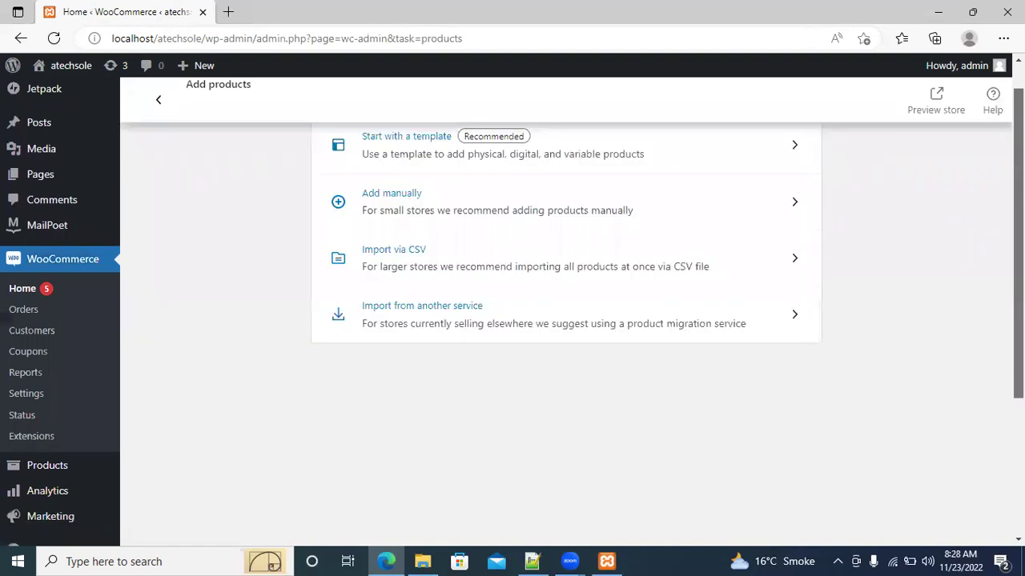
{"action": "left_click", "coordinate": [159, 102]}
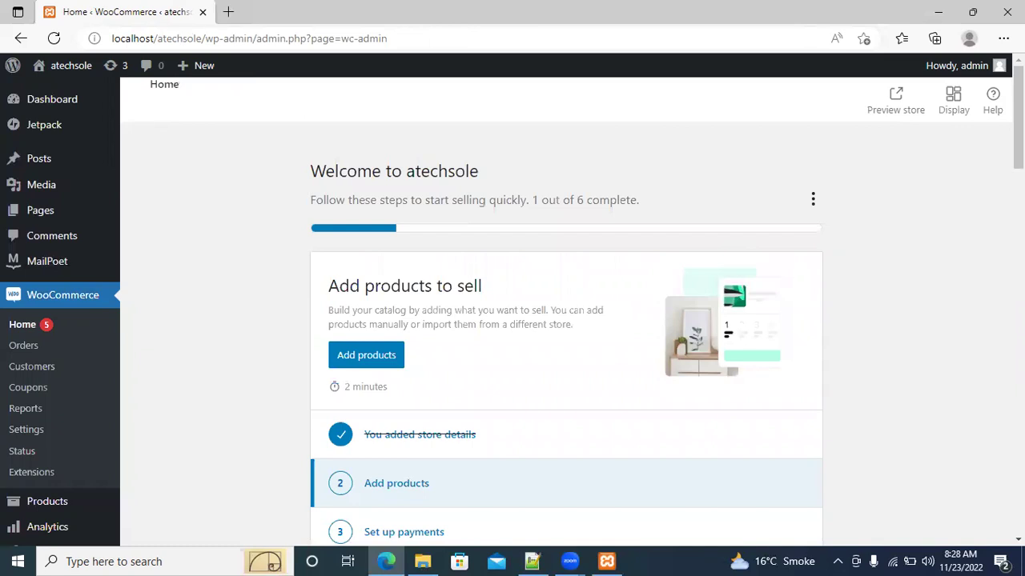
{"action": "scroll", "coordinate": [566, 320], "scroll_direction": "down", "scroll_amount": 2}
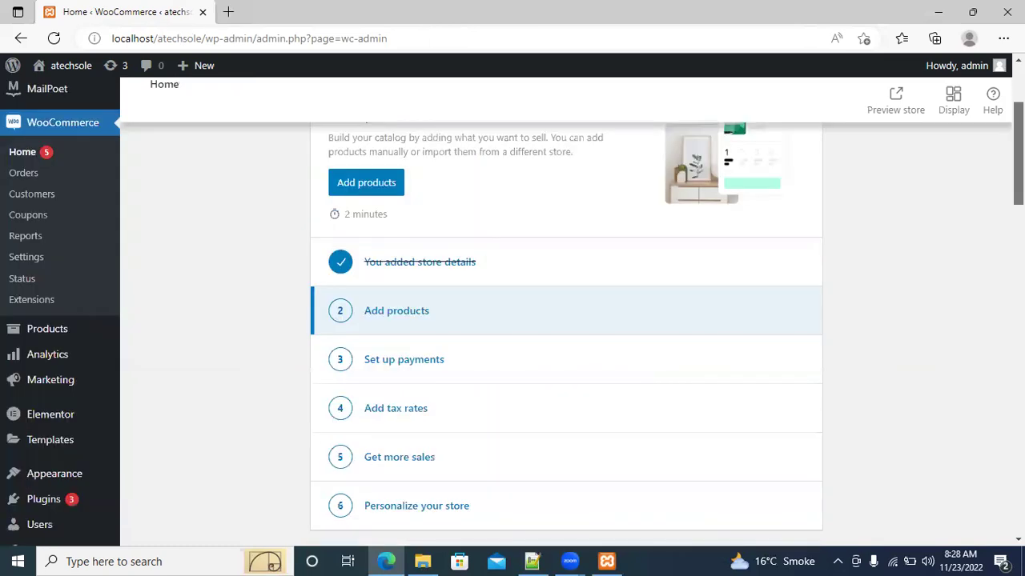
{"action": "scroll", "coordinate": [565, 320], "scroll_direction": "up", "scroll_amount": 2}
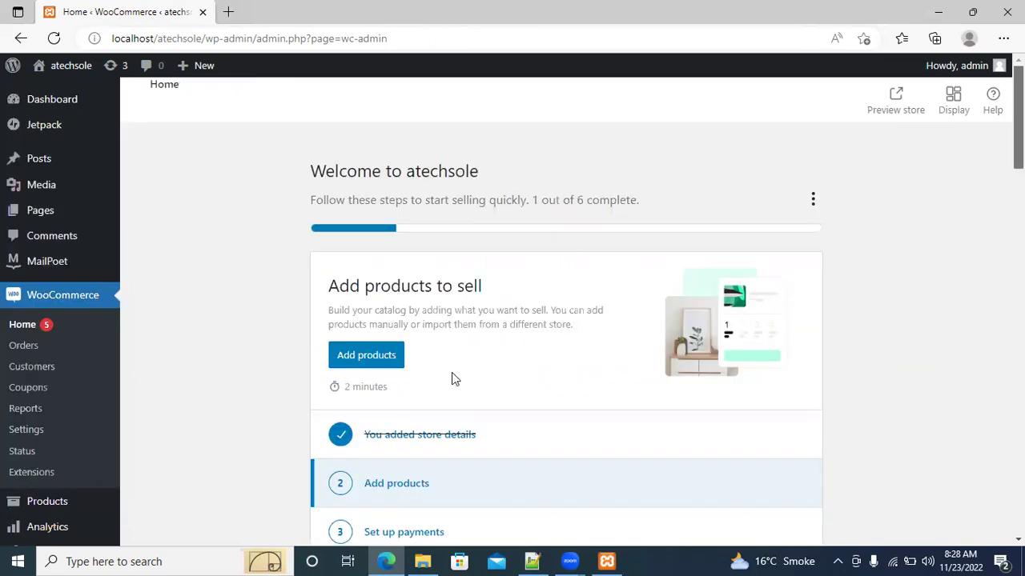
{"action": "scroll", "coordinate": [566, 320], "scroll_direction": "down", "scroll_amount": 3}
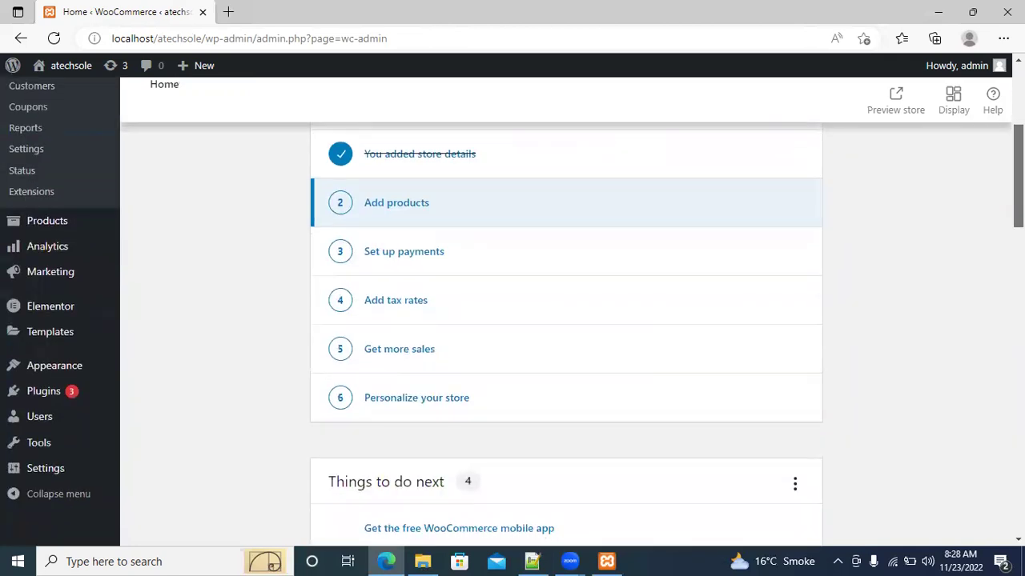
{"action": "scroll", "coordinate": [565, 321], "scroll_direction": "down", "scroll_amount": 1}
{"action": "scroll", "coordinate": [565, 320], "scroll_direction": "down", "scroll_amount": 1}
{"action": "scroll", "coordinate": [565, 320], "scroll_direction": "up", "scroll_amount": 1}
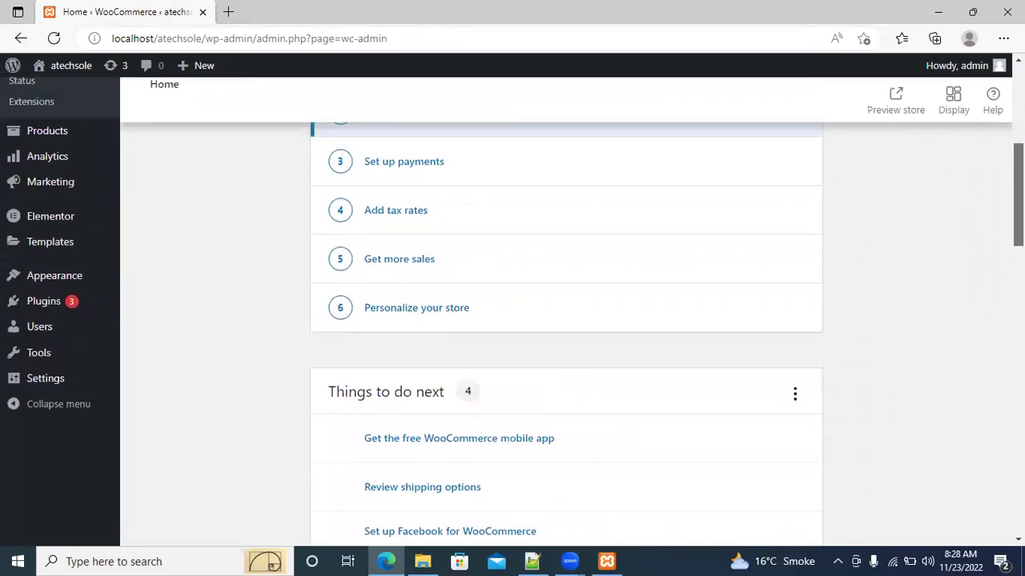
{"action": "scroll", "coordinate": [565, 320], "scroll_direction": "down", "scroll_amount": 6}
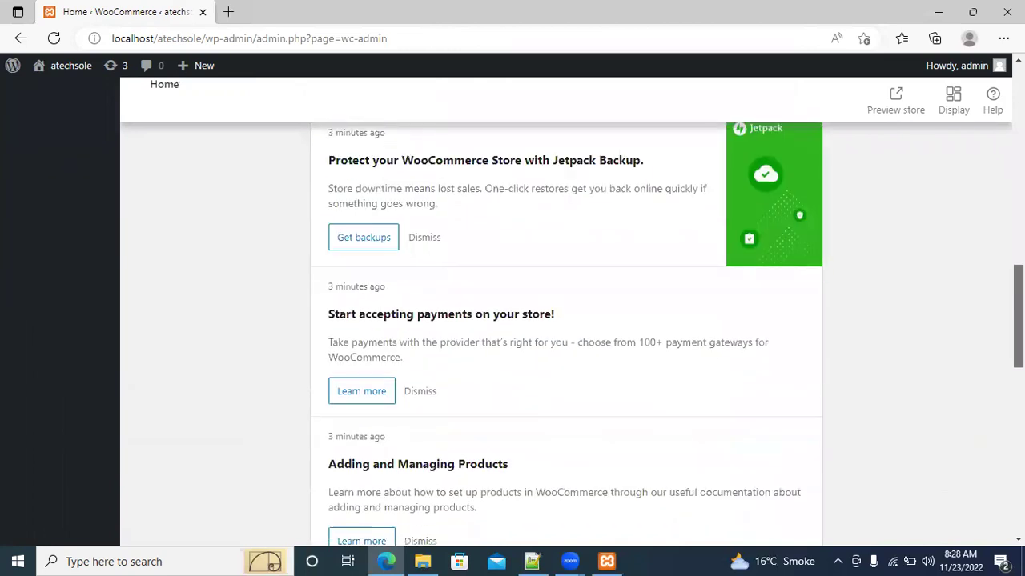
{"action": "scroll", "coordinate": [977, 153], "scroll_direction": "up", "scroll_amount": 7}
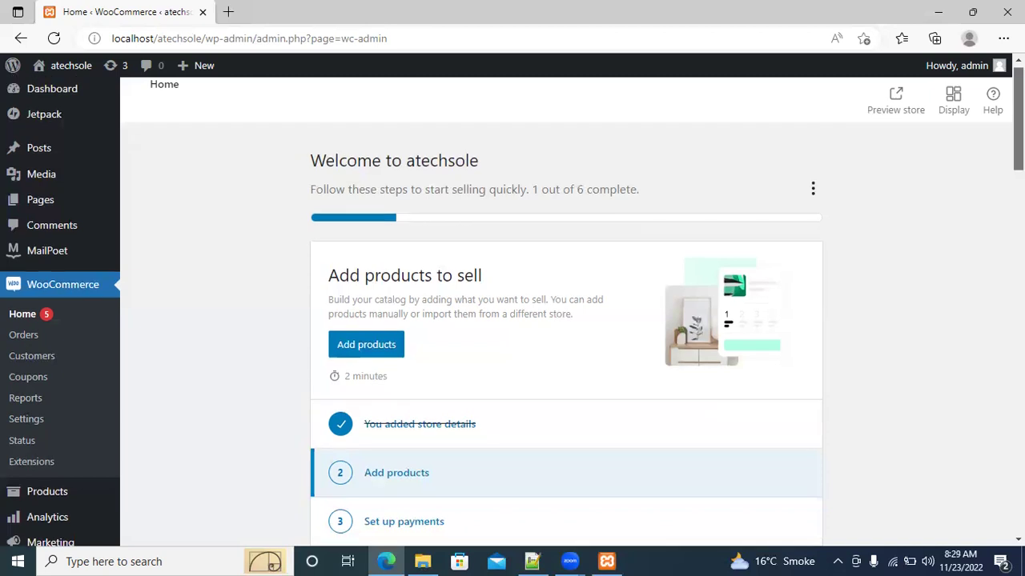
{"action": "scroll", "coordinate": [512, 308], "scroll_direction": "down", "scroll_amount": 1}
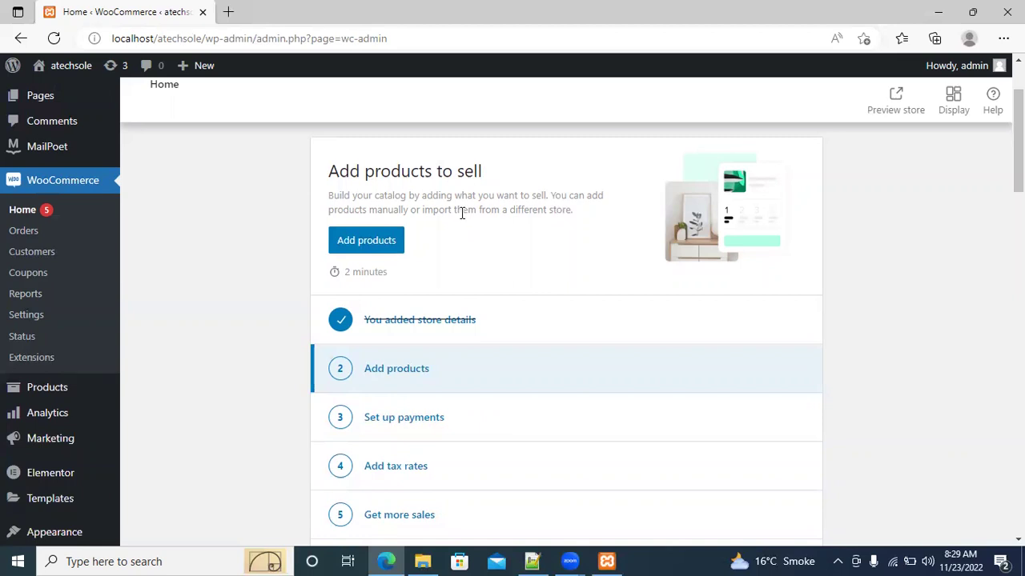
Start adding a product from a template and pick the Physical product type
{"action": "left_click", "coordinate": [379, 248]}
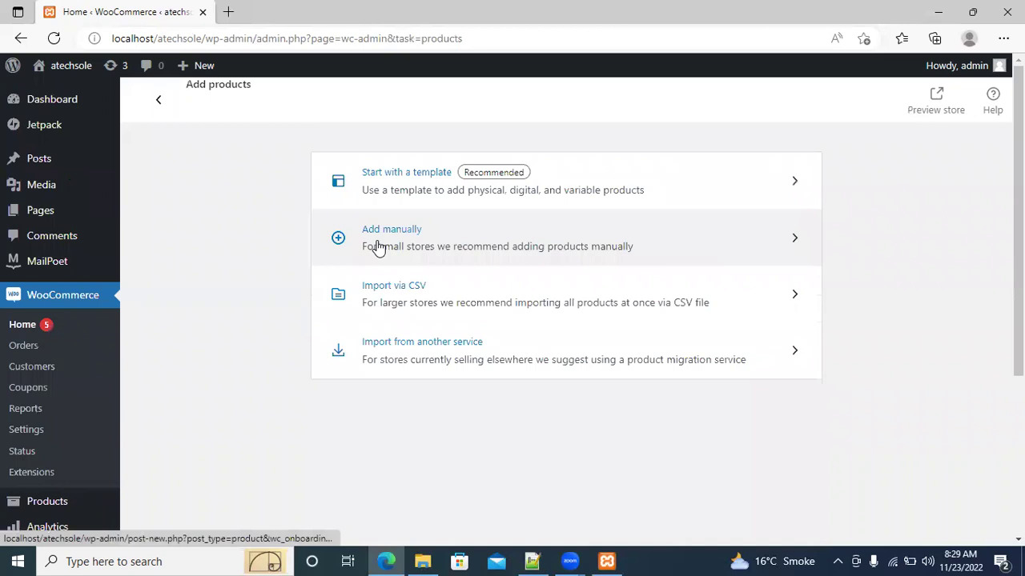
{"action": "scroll", "coordinate": [862, 147], "scroll_direction": "down", "scroll_amount": 2}
{"action": "scroll", "coordinate": [861, 146], "scroll_direction": "up", "scroll_amount": 2}
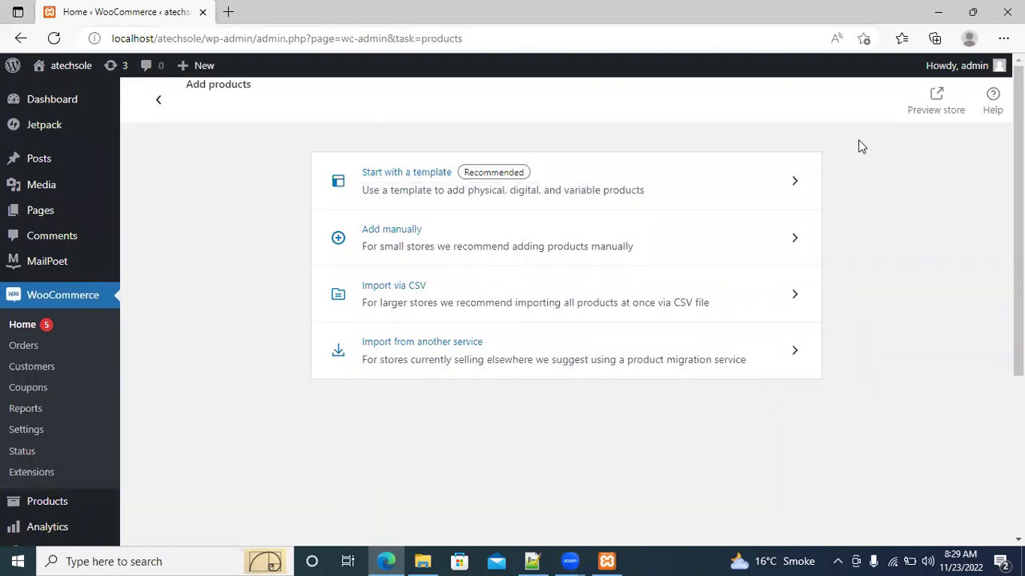
{"action": "left_click", "coordinate": [771, 192]}
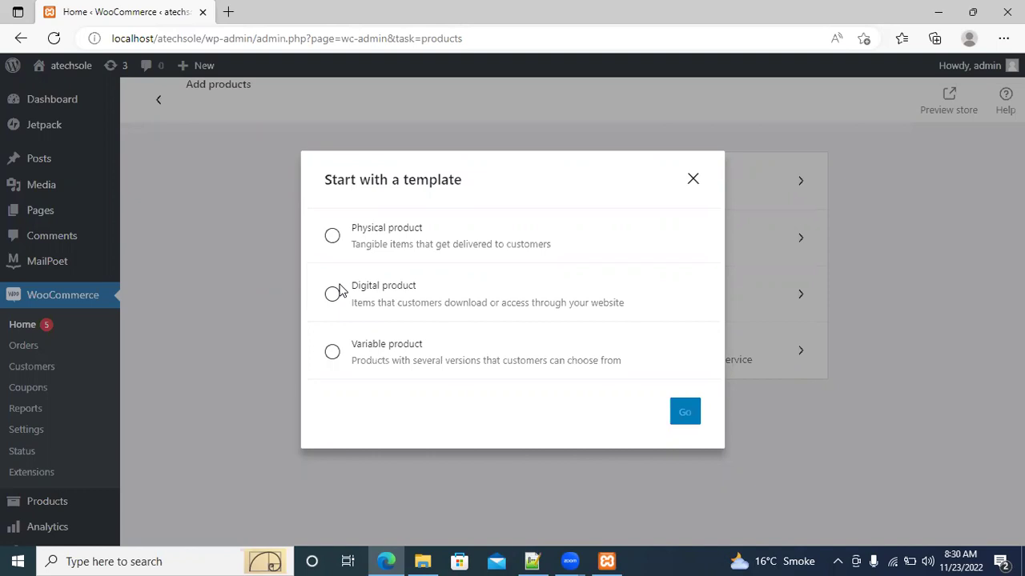
{"action": "left_click", "coordinate": [335, 238]}
{"action": "left_click", "coordinate": [532, 561]}
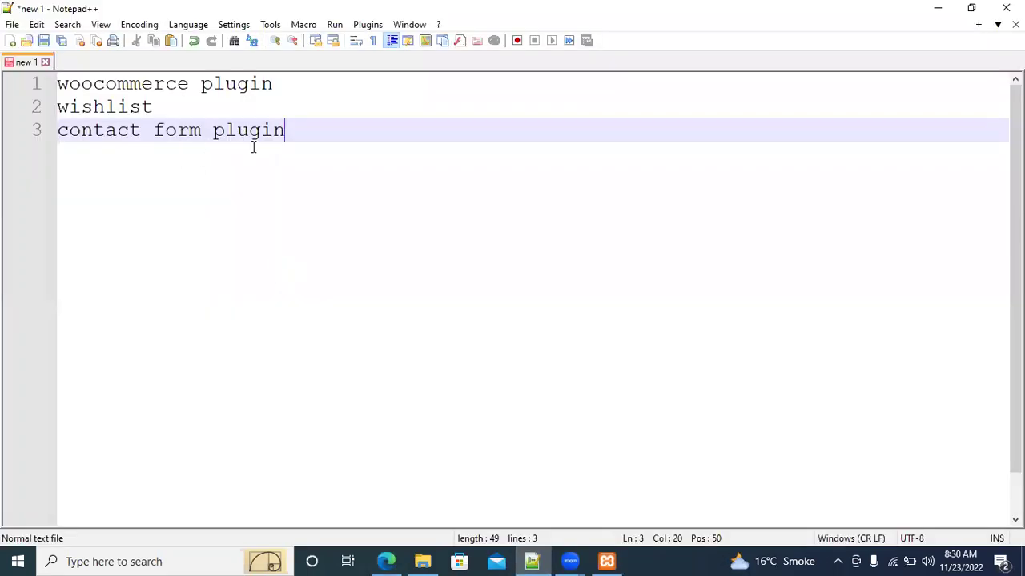
{"action": "left_click", "coordinate": [606, 561]}
{"action": "left_click", "coordinate": [606, 562]}
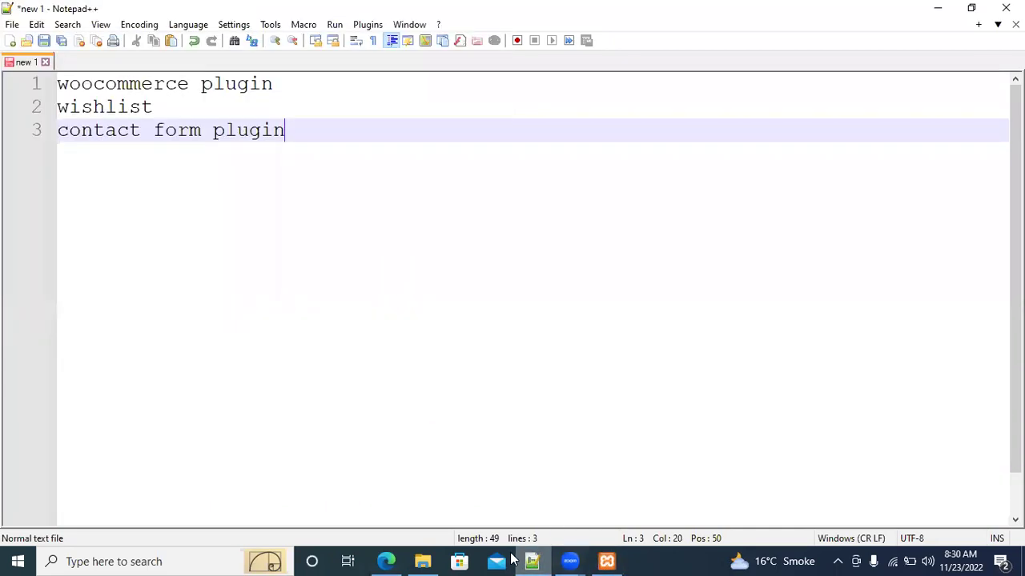
{"action": "left_click", "coordinate": [387, 561]}
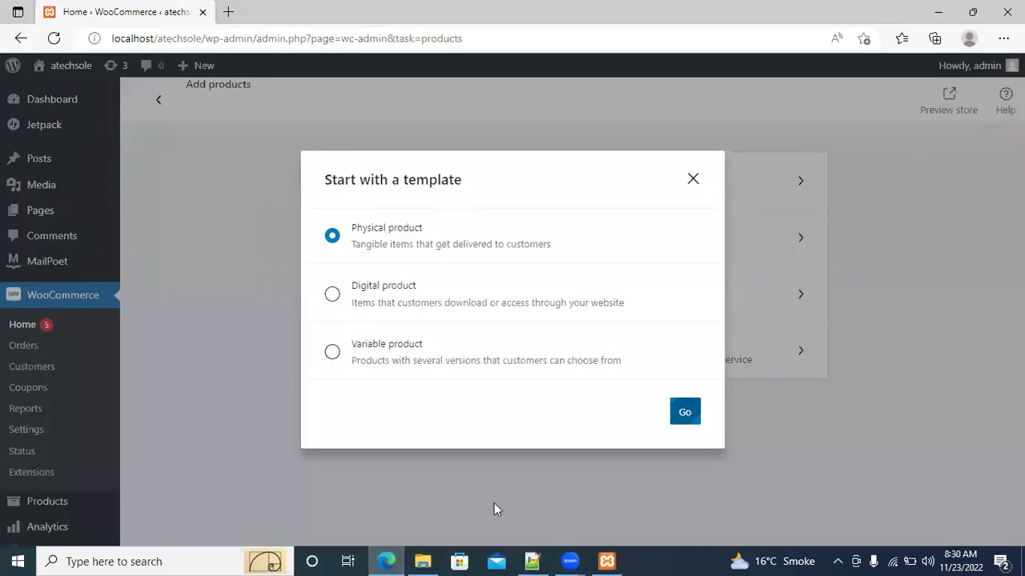
{"action": "left_click", "coordinate": [943, 14]}
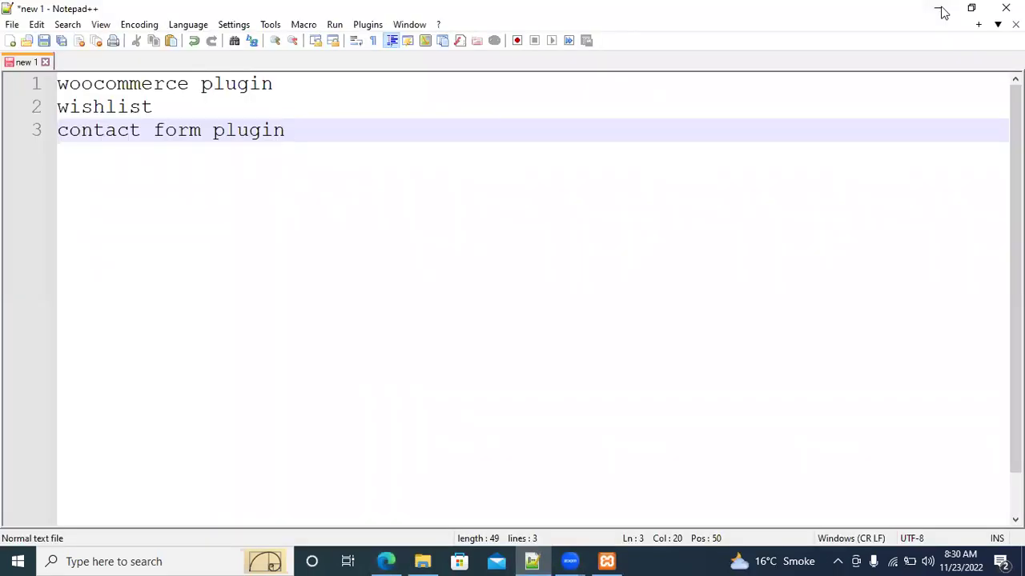
{"action": "left_click", "coordinate": [940, 10]}
{"action": "left_click", "coordinate": [943, 13]}
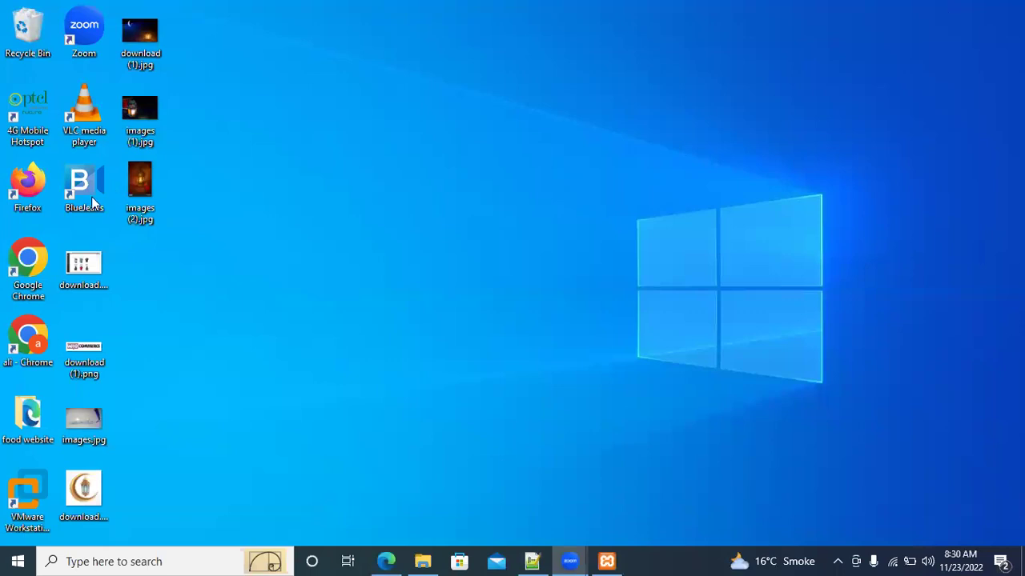
{"action": "left_click", "coordinate": [23, 267]}
{"action": "left_click", "coordinate": [386, 561]}
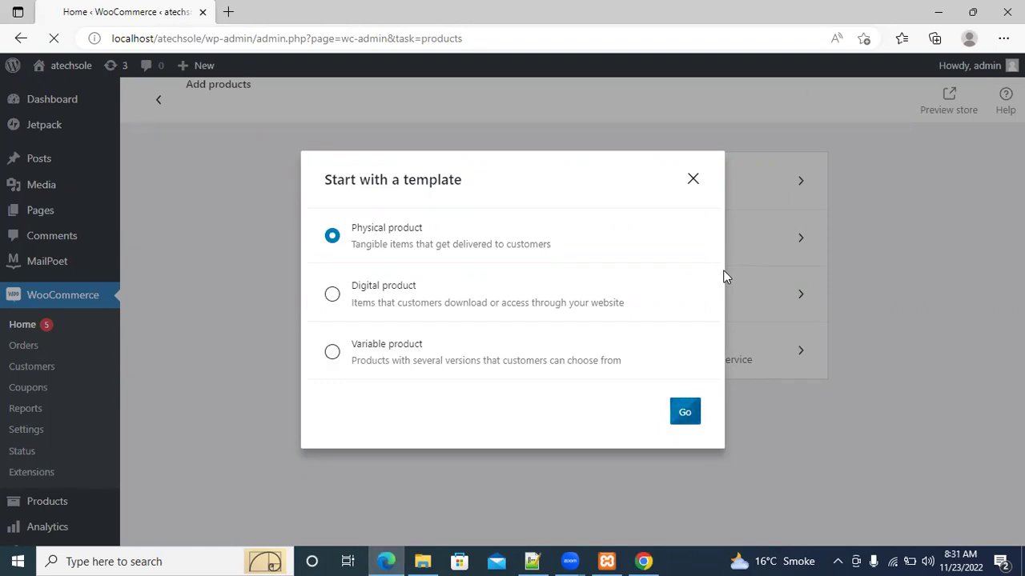
Return to the WordPress product editor and name the product 'shoes'
{"action": "left_click", "coordinate": [645, 561]}
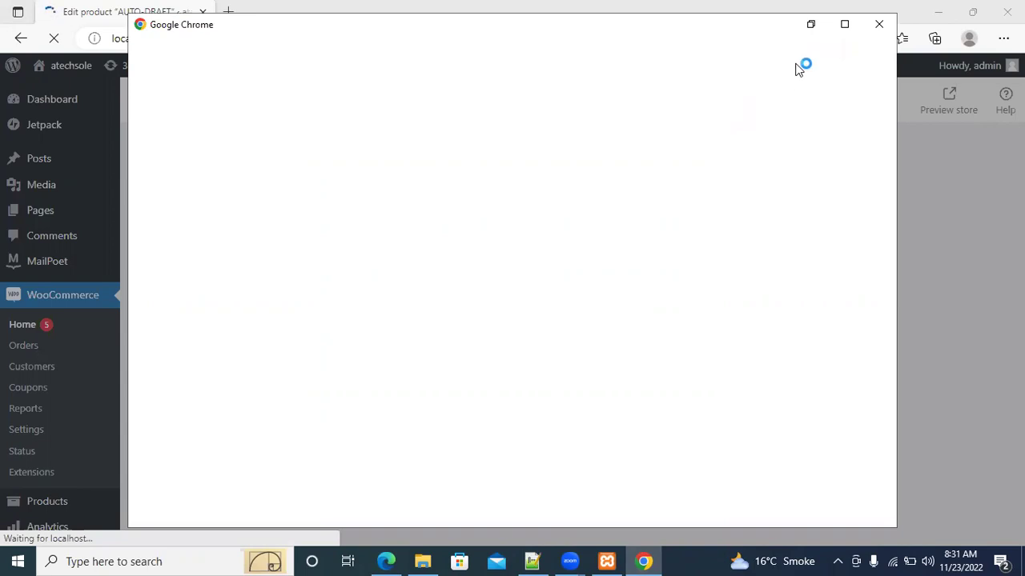
{"action": "left_click", "coordinate": [386, 559]}
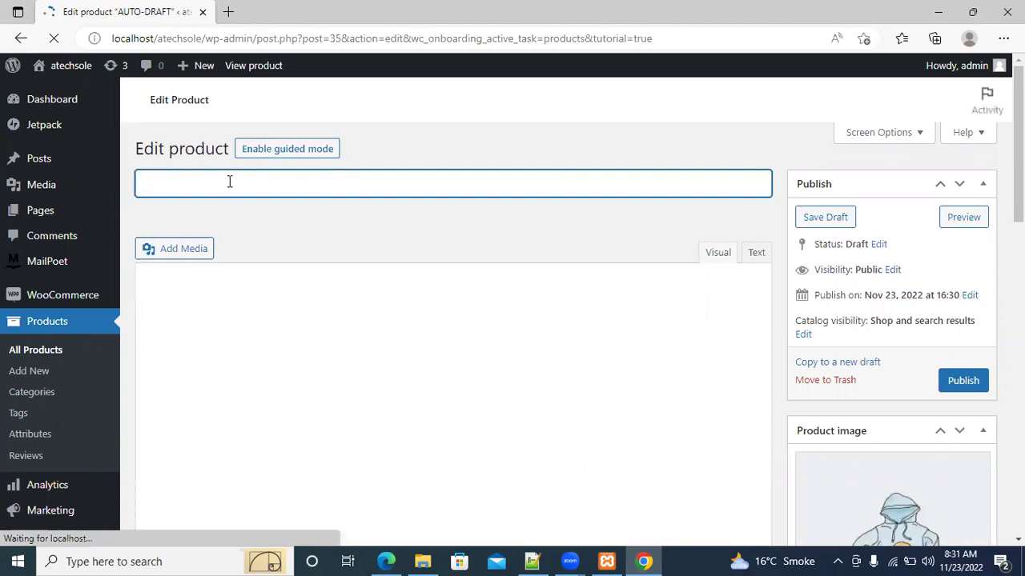
{"action": "type", "text": "S"}
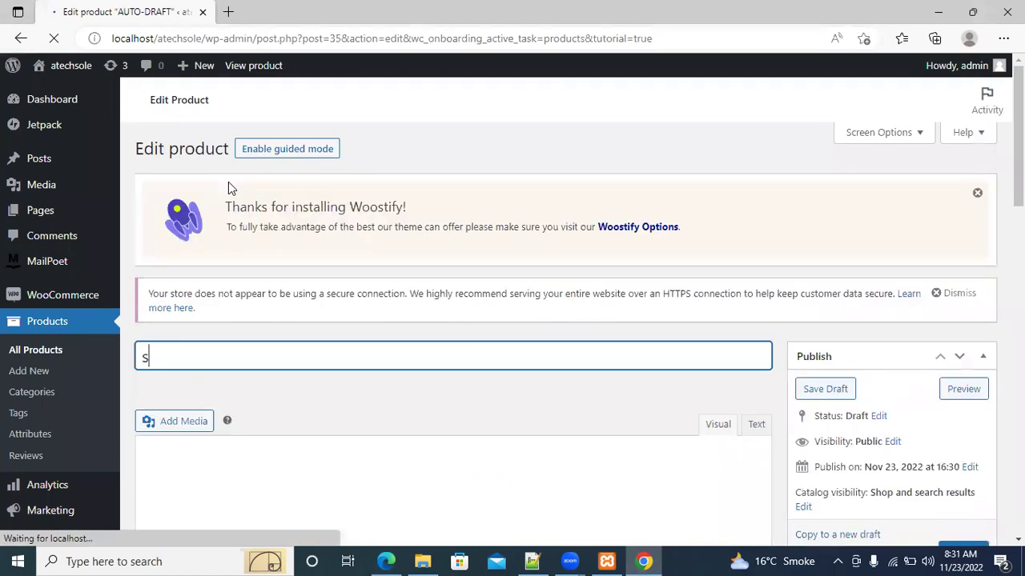
{"action": "key", "text": "BackSpace"}
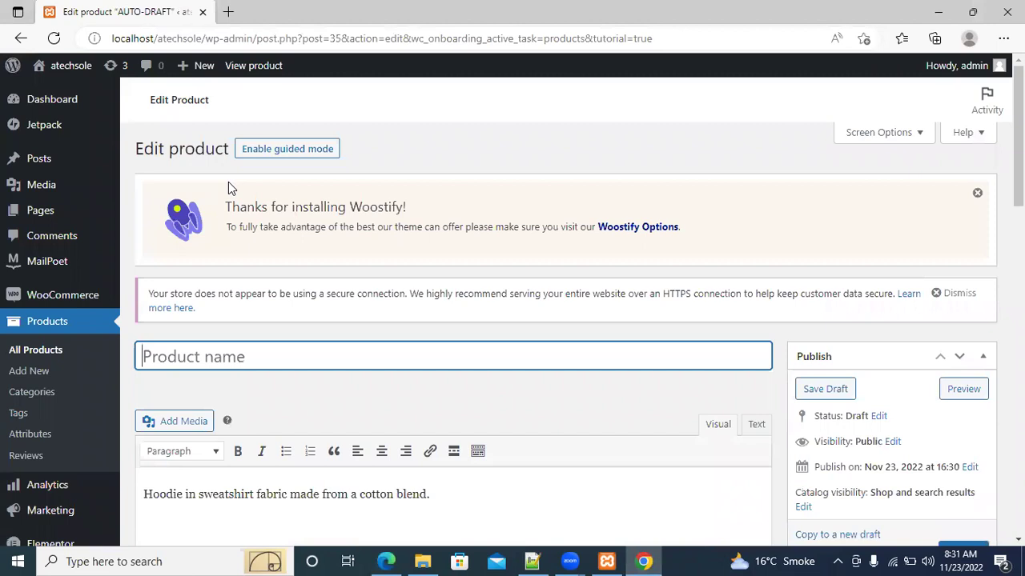
{"action": "type", "text": "shoes"}
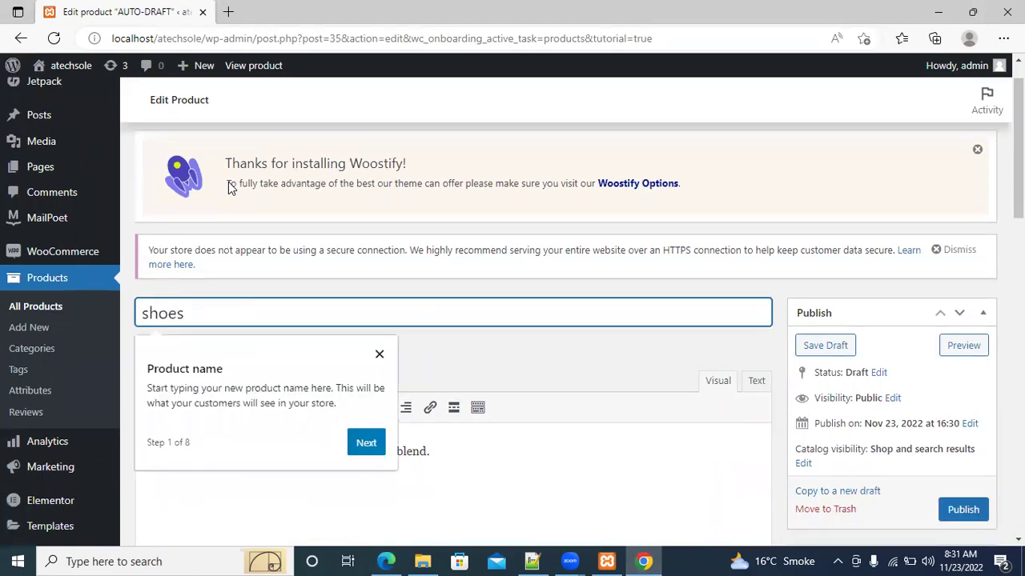
Advance the tour to product data and enter a sale price of 40, correcting 50
{"action": "left_click", "coordinate": [370, 449]}
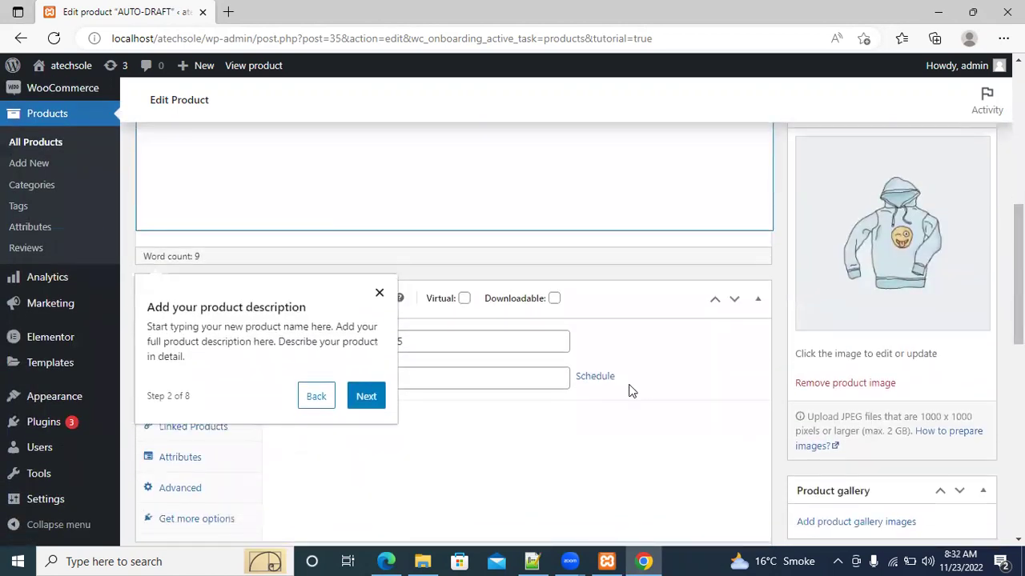
{"action": "left_click", "coordinate": [366, 396]}
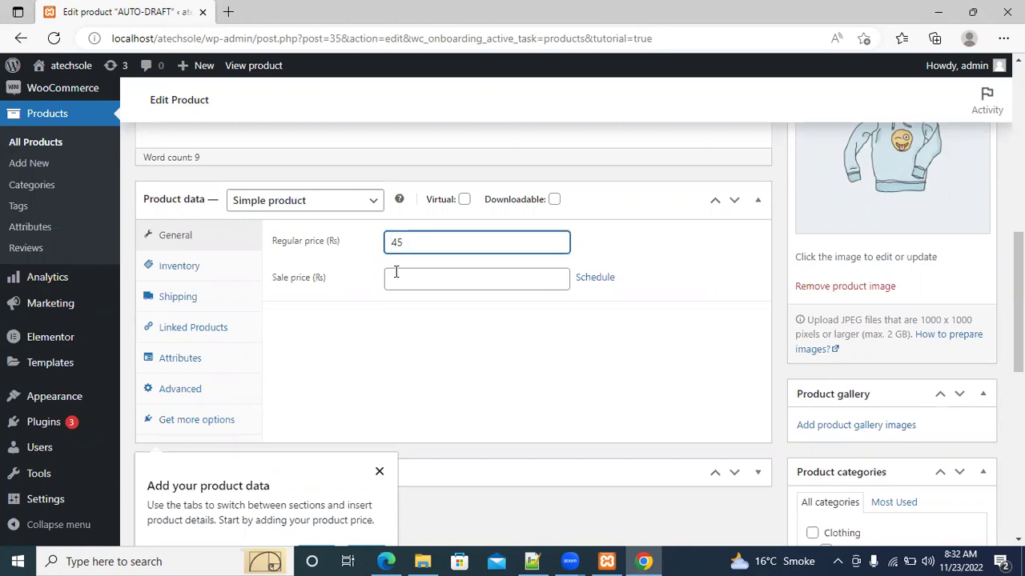
{"action": "left_click", "coordinate": [396, 277]}
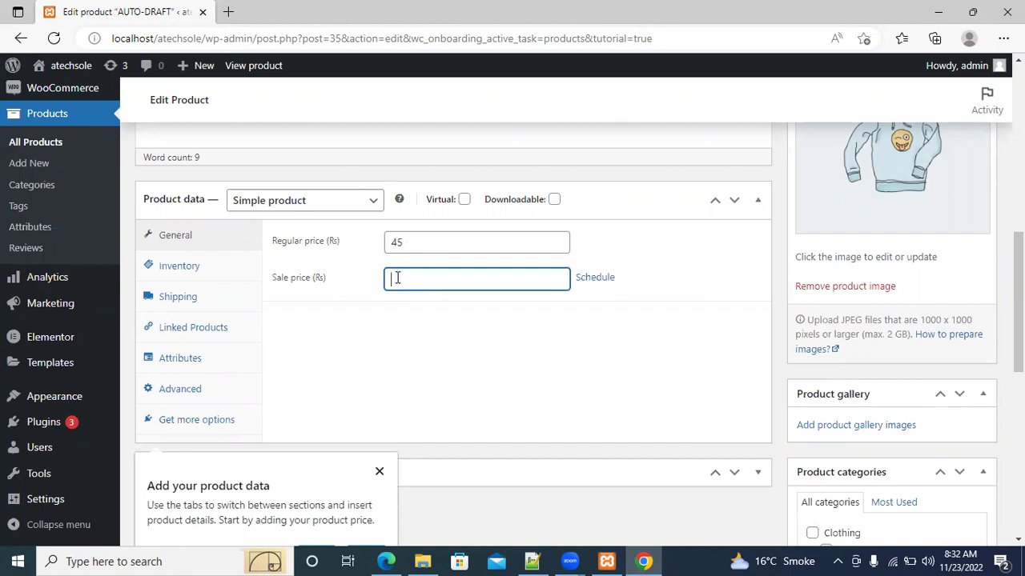
{"action": "type", "text": "50"}
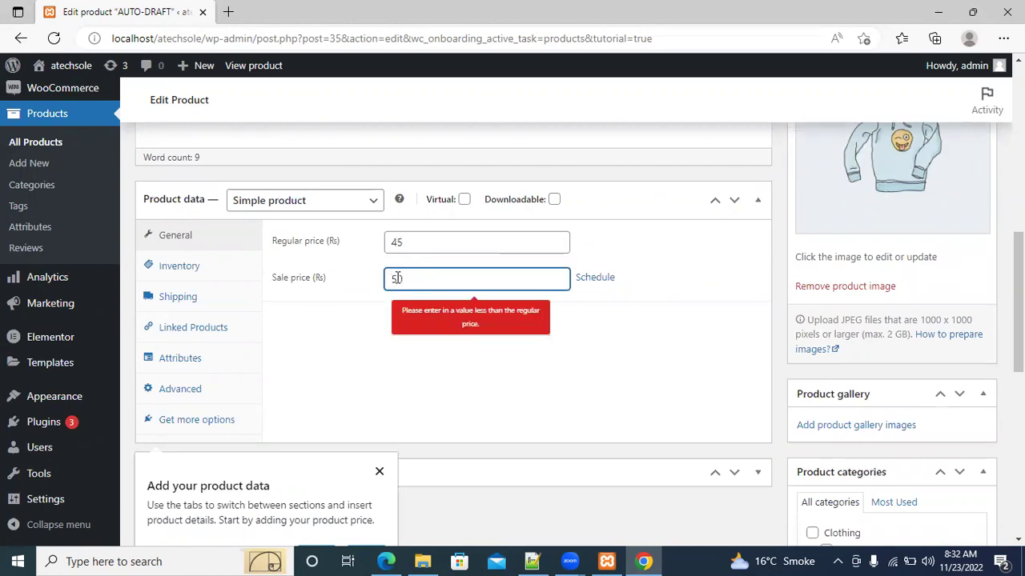
{"action": "key", "text": "BackSpace"}
{"action": "key", "text": "BackSpace"}
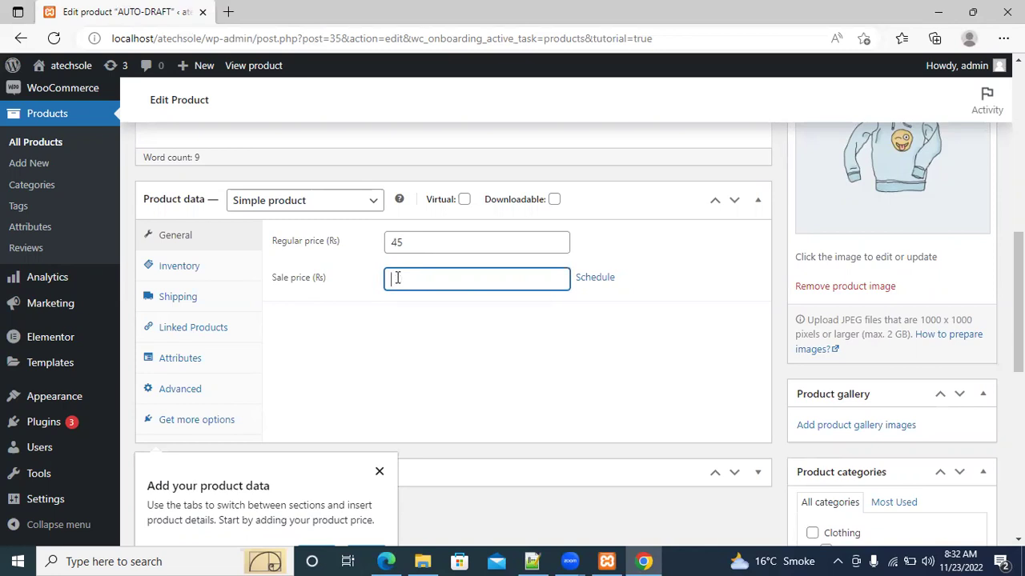
{"action": "type", "text": "40"}
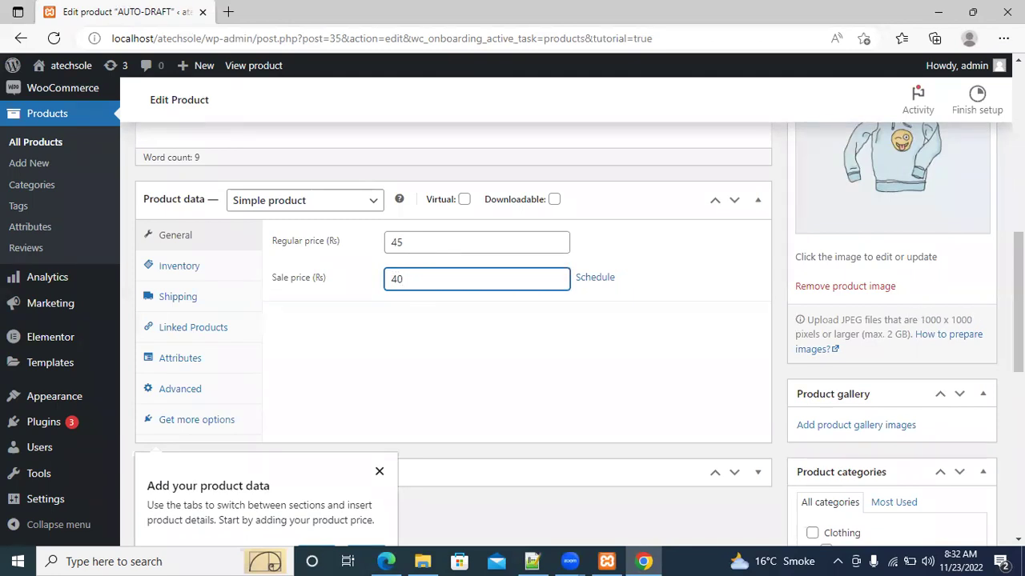
Advance the tour past the product data step, then close it at step 4
{"action": "scroll", "coordinate": [1019, 304], "scroll_direction": "up", "scroll_amount": 1}
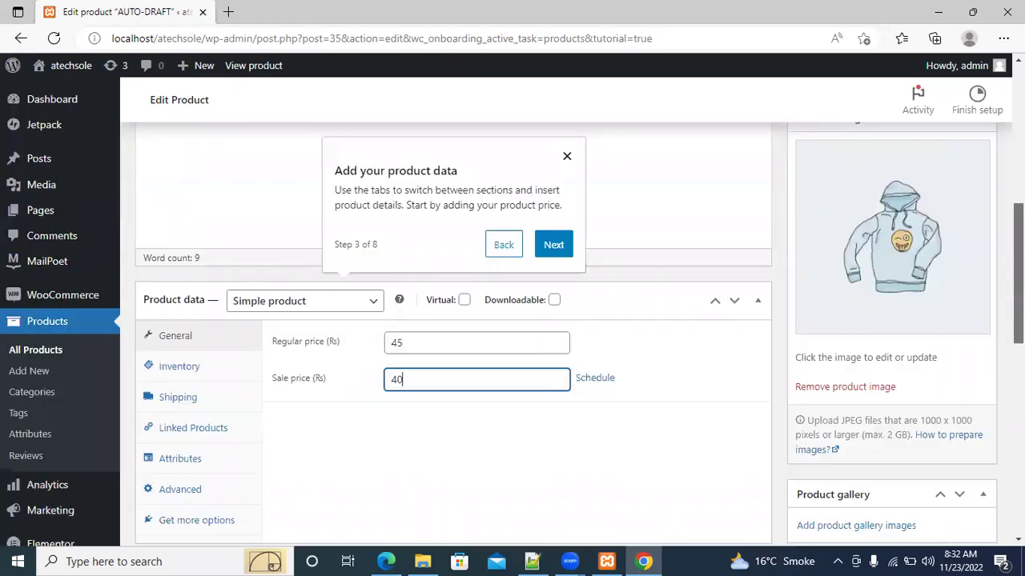
{"action": "scroll", "coordinate": [578, 333], "scroll_direction": "up", "scroll_amount": 3}
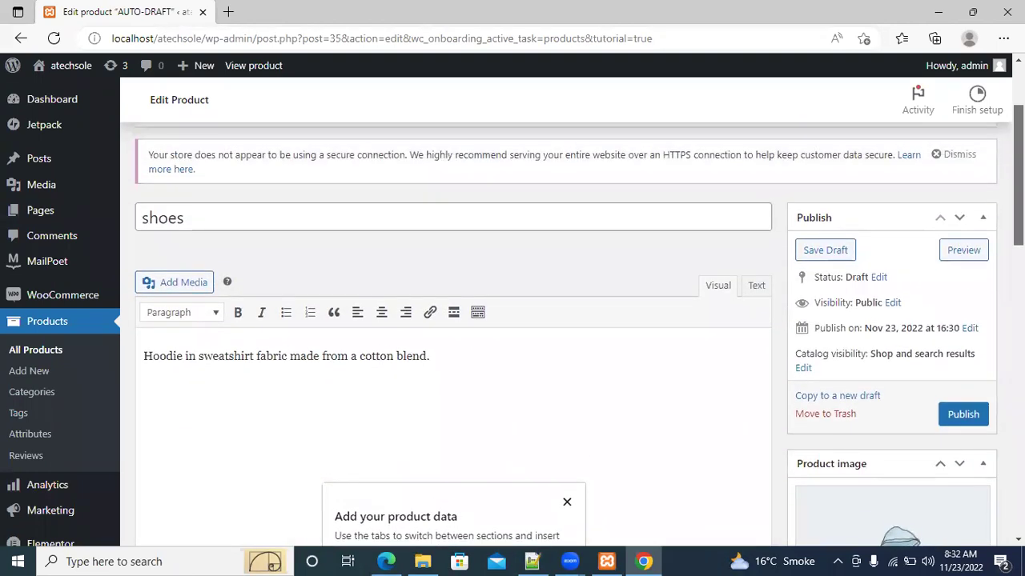
{"action": "scroll", "coordinate": [453, 320], "scroll_direction": "up", "scroll_amount": 2}
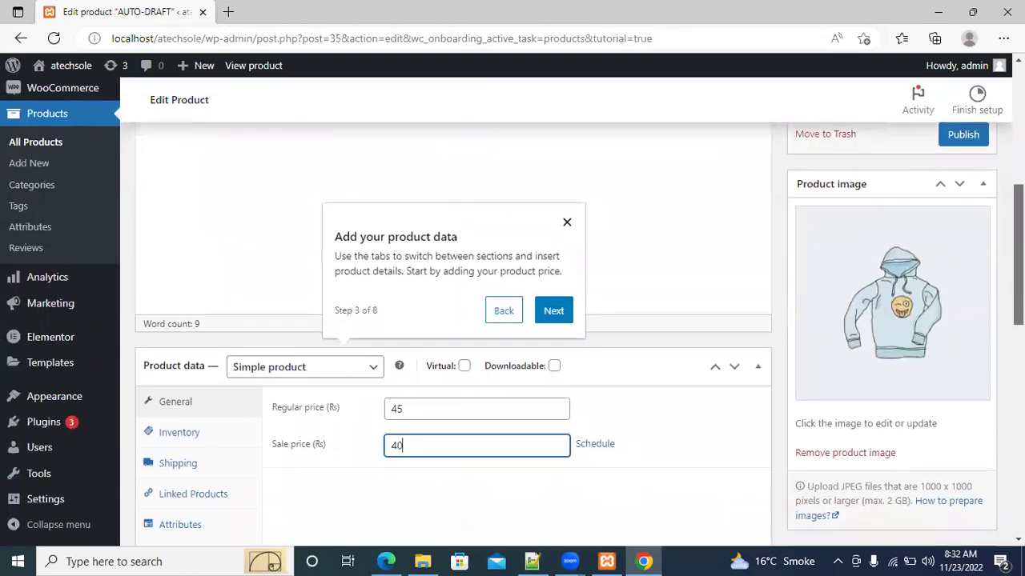
{"action": "scroll", "coordinate": [741, 229], "scroll_direction": "down", "scroll_amount": 1}
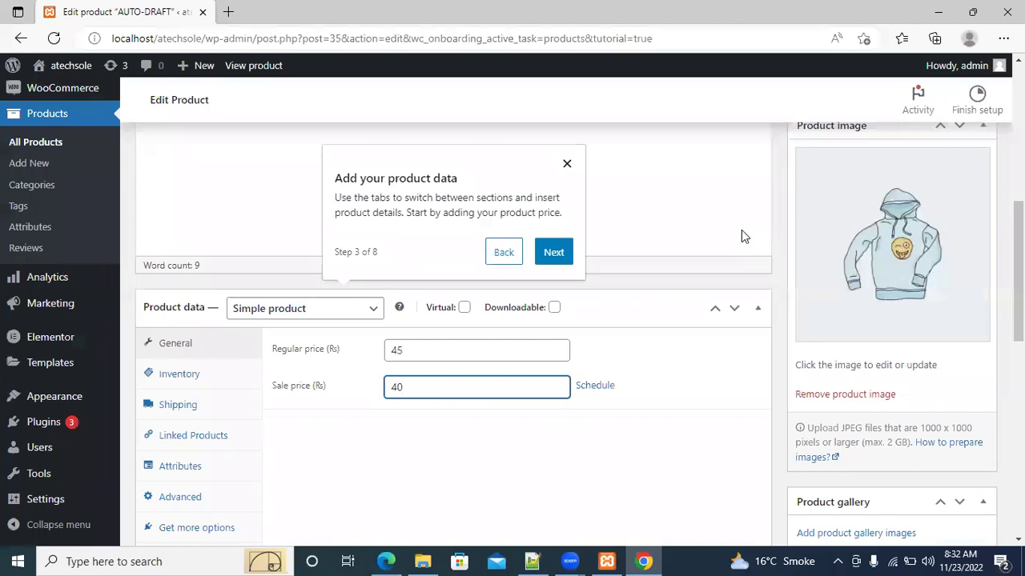
{"action": "left_click", "coordinate": [554, 253]}
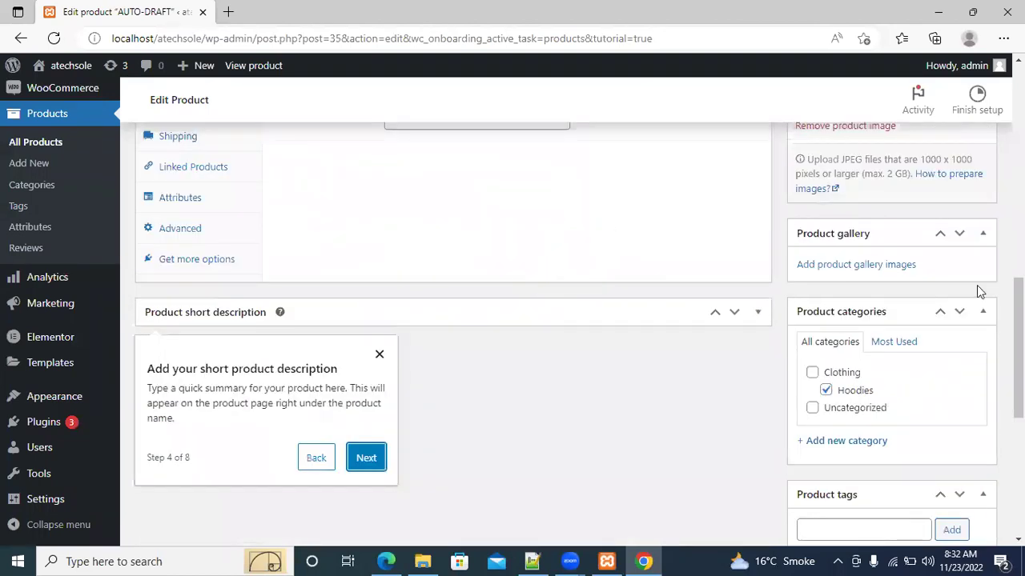
{"action": "scroll", "coordinate": [1001, 336], "scroll_direction": "up", "scroll_amount": 1}
{"action": "scroll", "coordinate": [1000, 337], "scroll_direction": "up", "scroll_amount": 2}
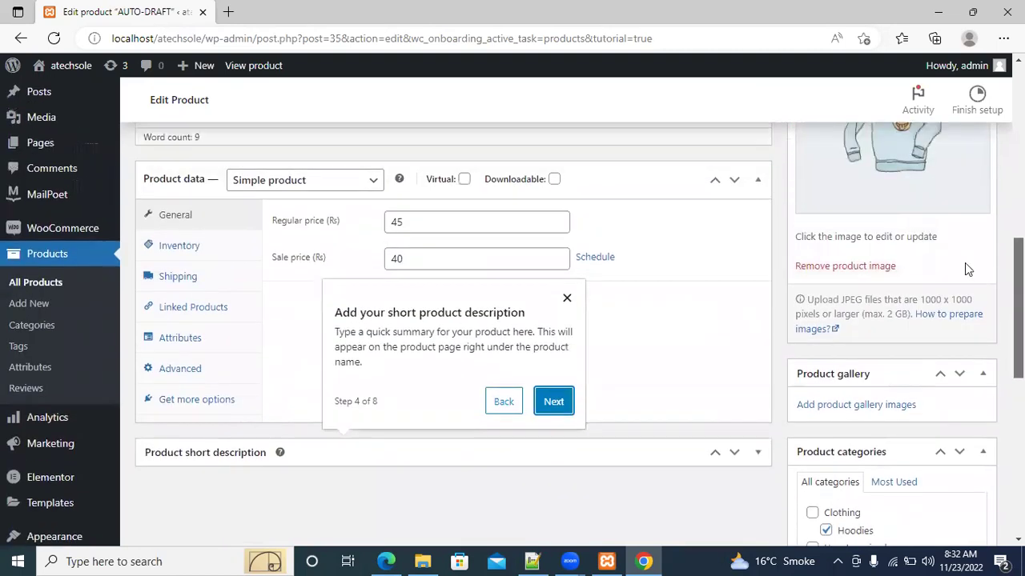
{"action": "left_click", "coordinate": [566, 298]}
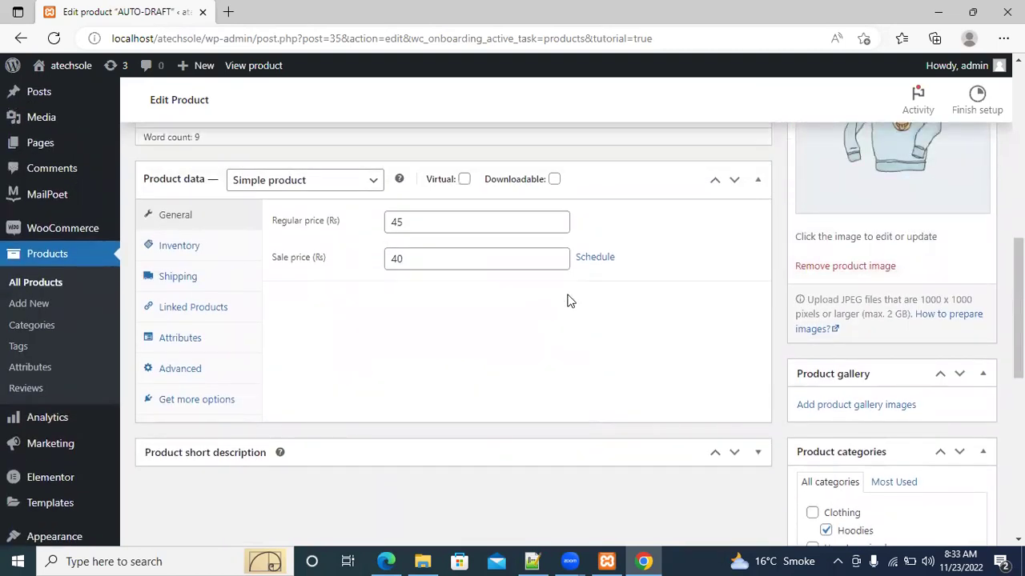
In Inventory, tick Sold individually, set SKU 10, and enable stock level management
{"action": "left_click", "coordinate": [201, 251]}
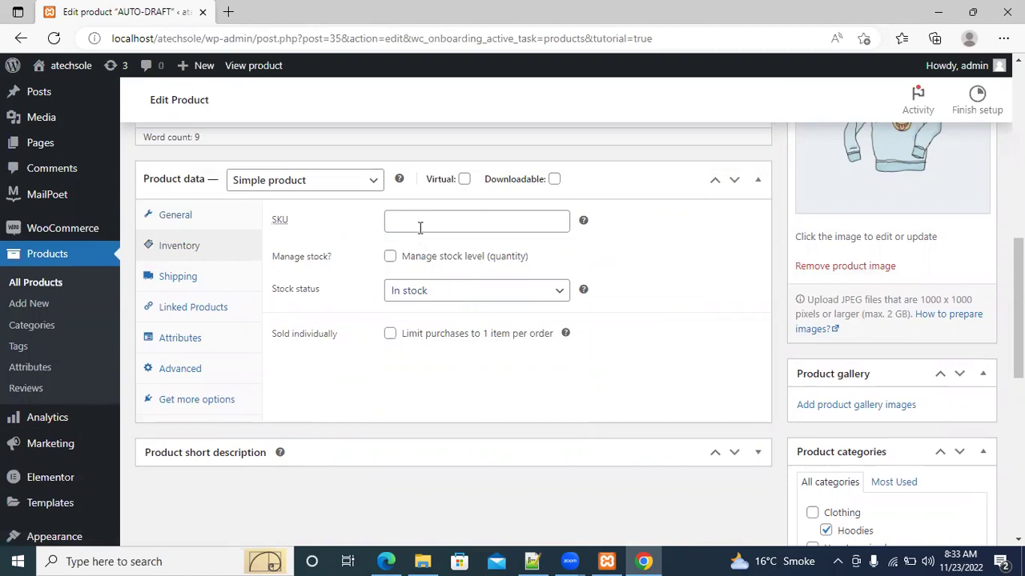
{"action": "left_click", "coordinate": [457, 299]}
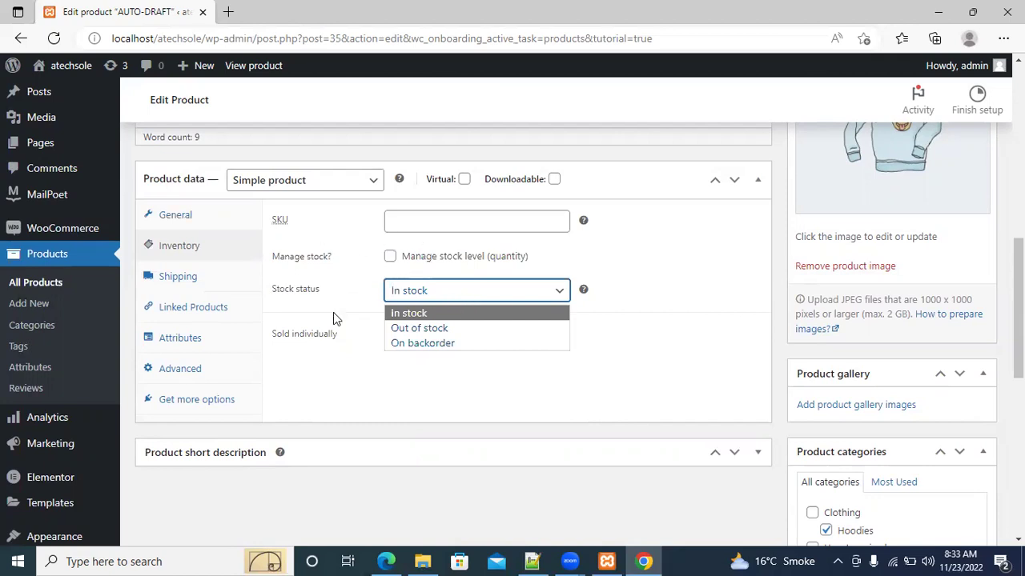
{"action": "left_click", "coordinate": [320, 339]}
{"action": "left_click", "coordinate": [320, 339]}
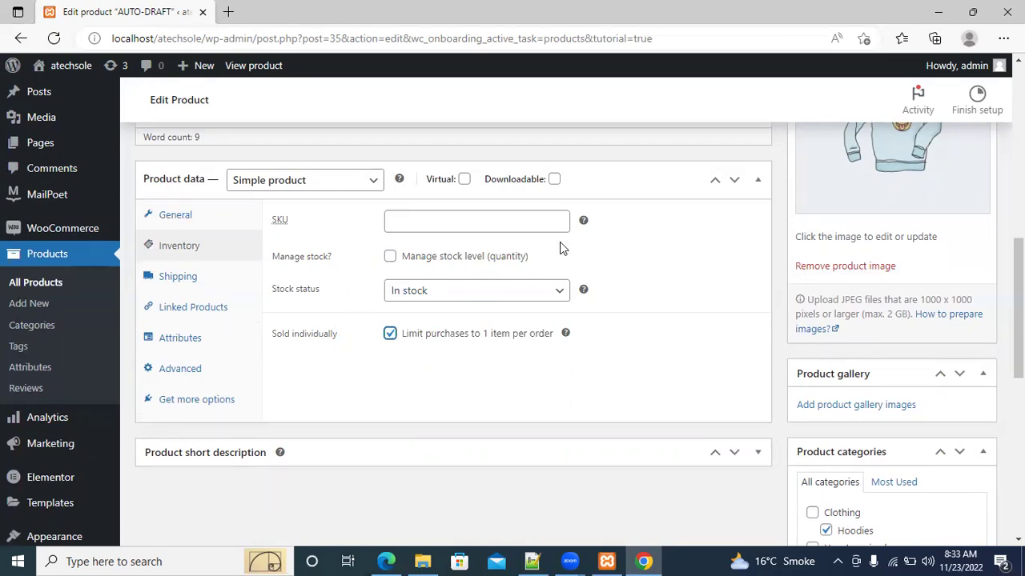
{"action": "mouse_move", "coordinate": [583, 222]}
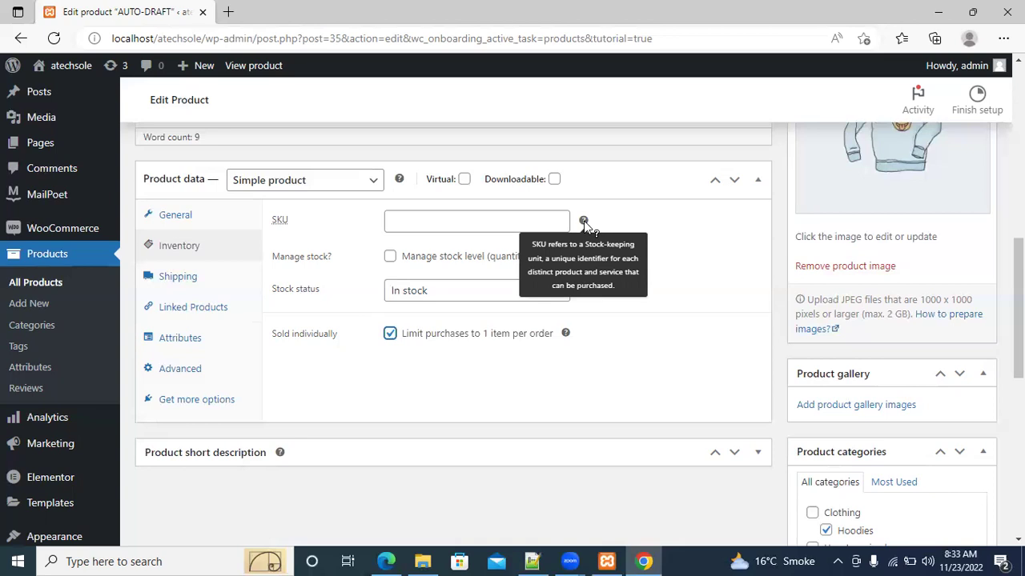
{"action": "left_click", "coordinate": [491, 217]}
{"action": "type", "text": "10"}
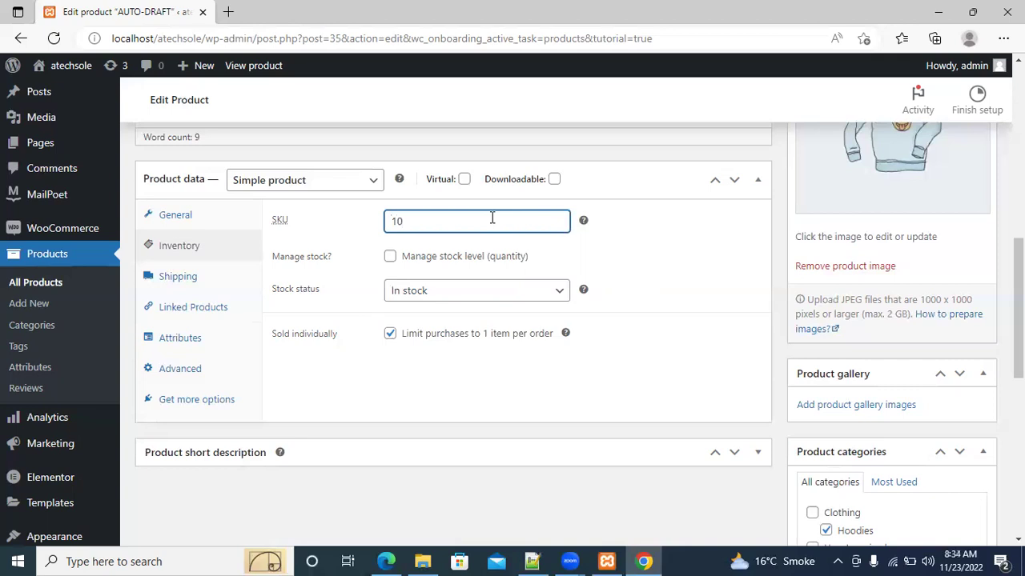
{"action": "left_click", "coordinate": [389, 258]}
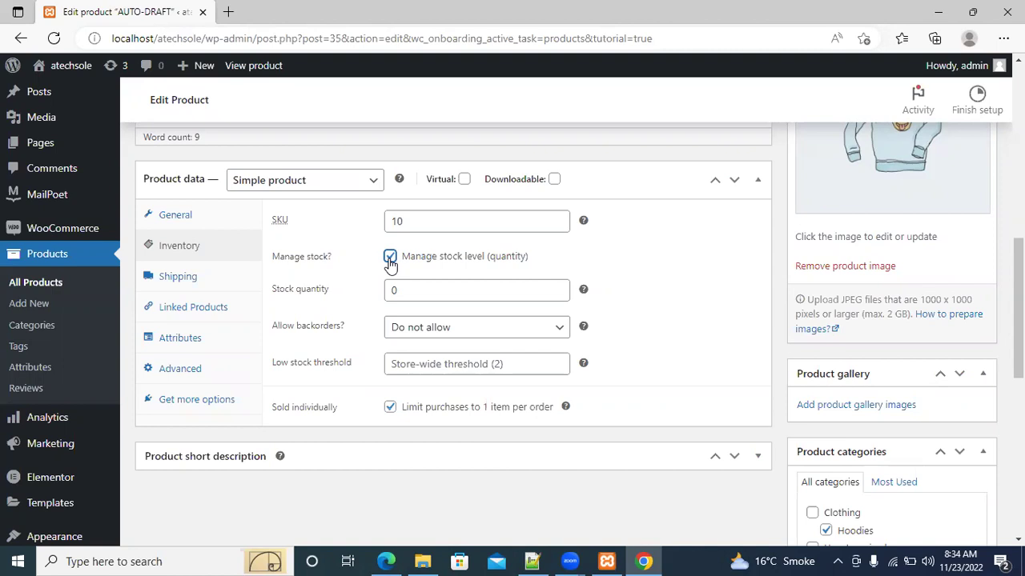
Set stock to 100, allow backorders with customer notification, and a low-stock threshold of 5
{"action": "left_click", "coordinate": [417, 288]}
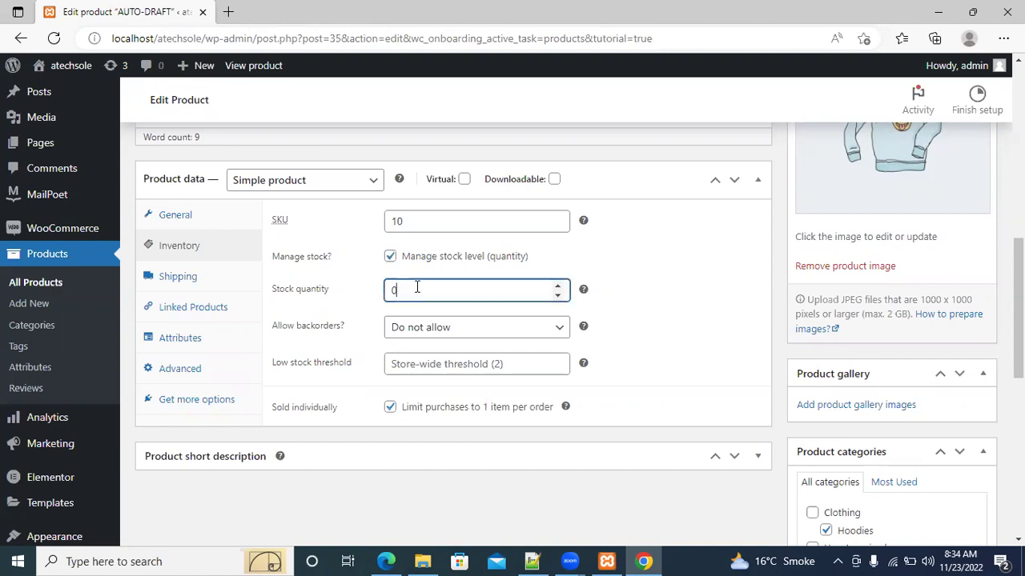
{"action": "key", "text": "BackSpace"}
{"action": "type", "text": "100"}
{"action": "left_click", "coordinate": [489, 332]}
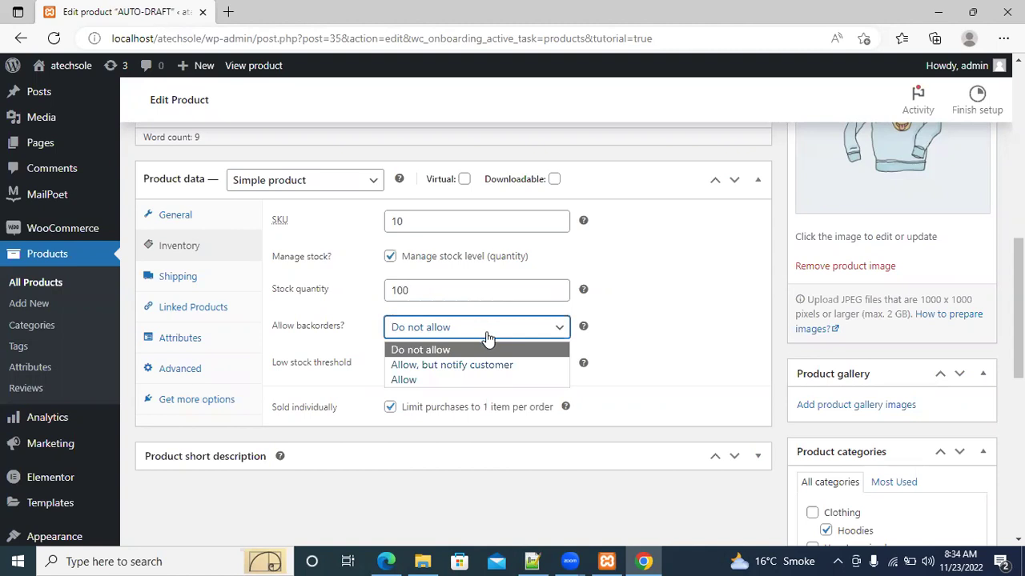
{"action": "left_click", "coordinate": [475, 364]}
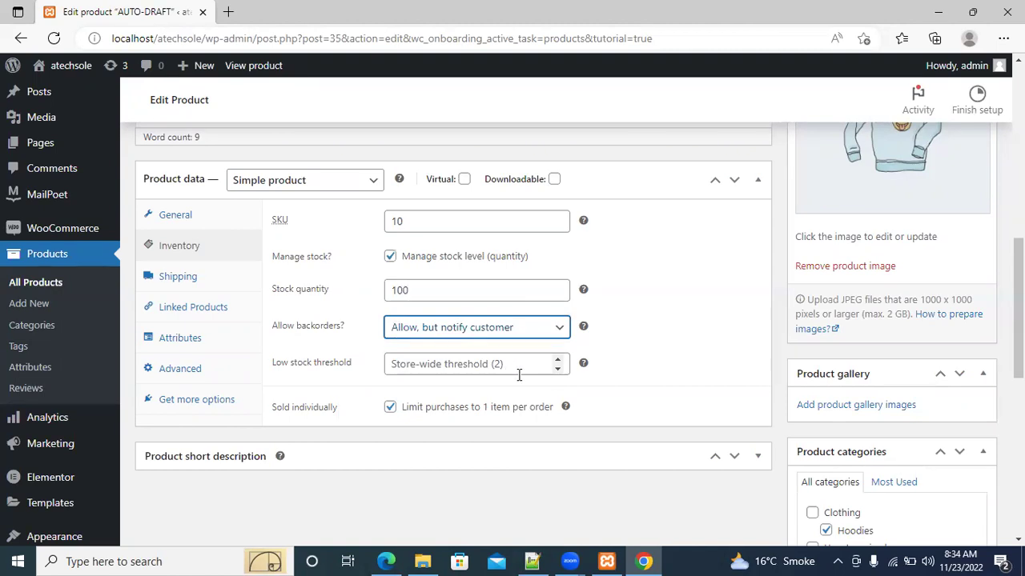
{"action": "left_click", "coordinate": [519, 373]}
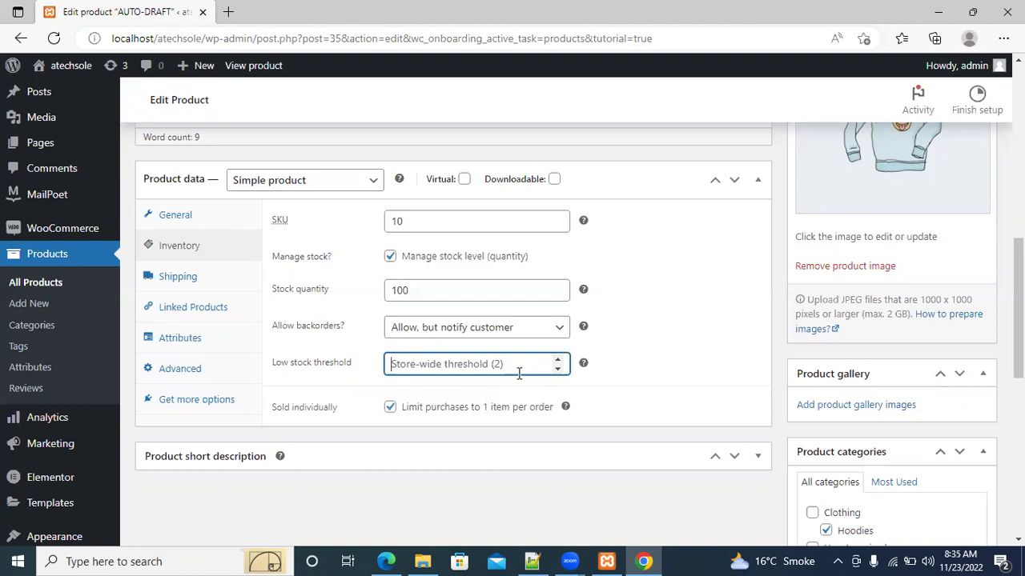
{"action": "type", "text": "5"}
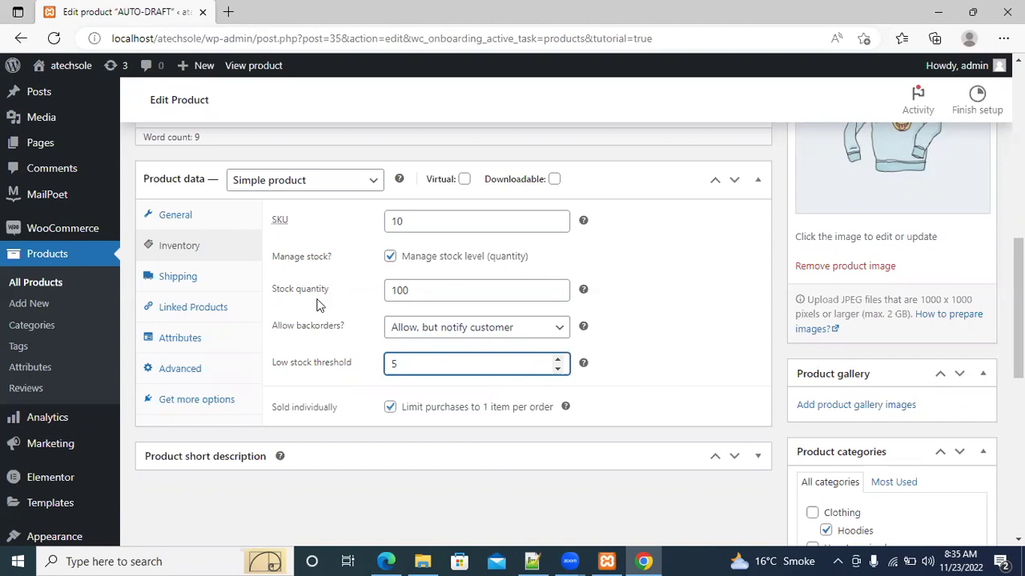
{"action": "left_click", "coordinate": [202, 283]}
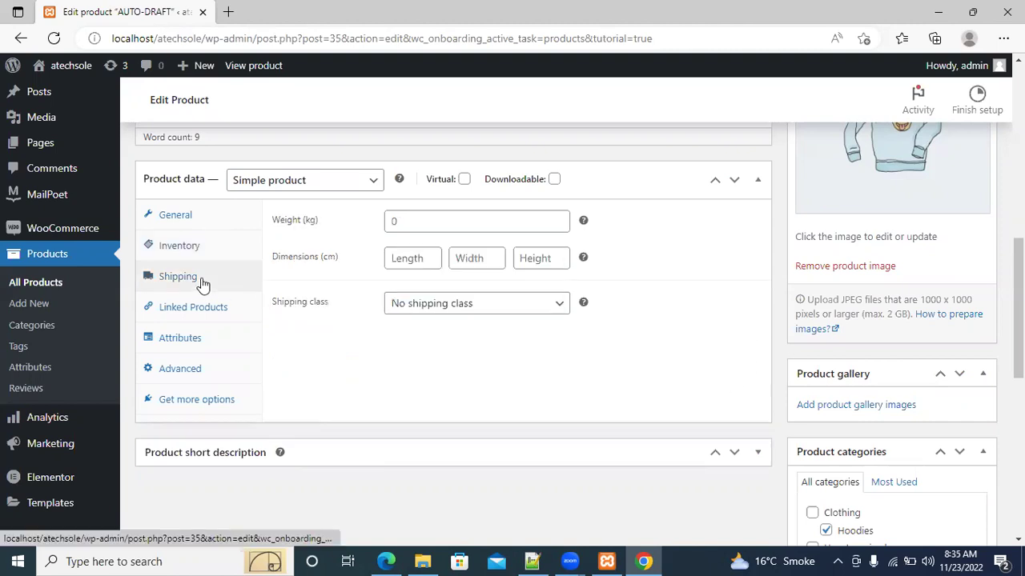
Enter a product weight of 1 and leave it with no shipping class
{"action": "left_click", "coordinate": [427, 223]}
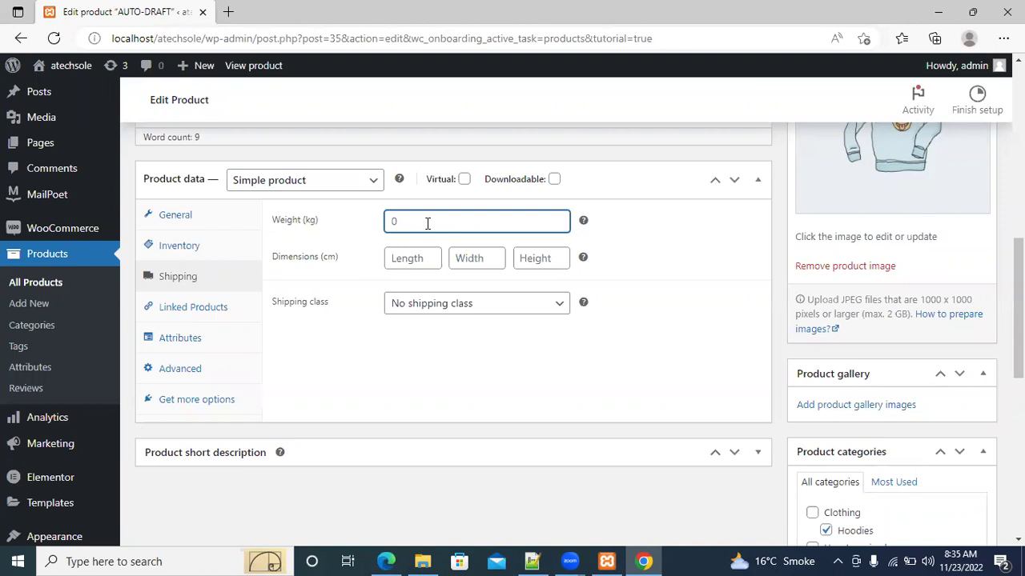
{"action": "type", "text": "1"}
{"action": "left_click", "coordinate": [420, 263]}
{"action": "left_click", "coordinate": [501, 264]}
{"action": "left_click", "coordinate": [545, 264]}
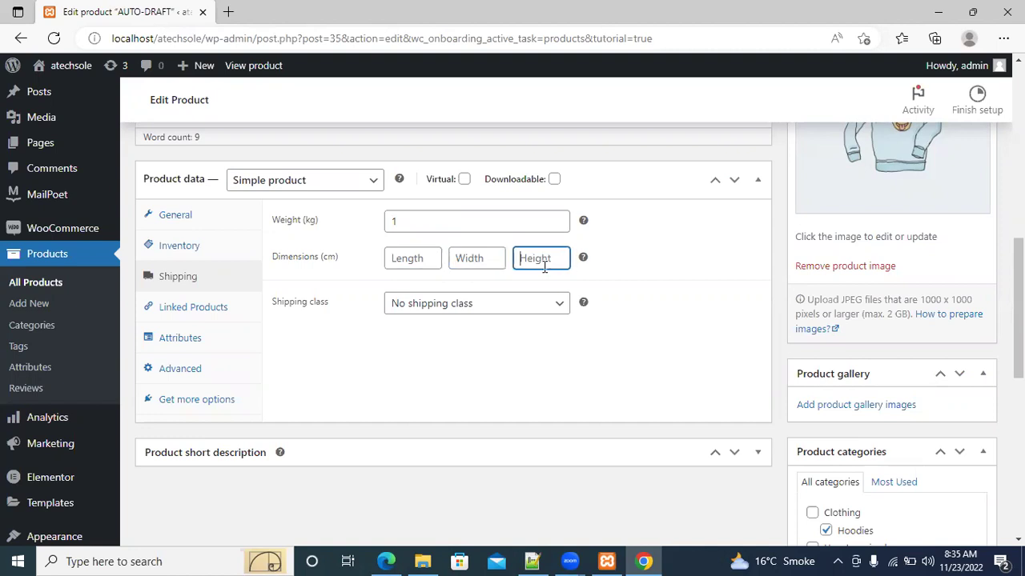
{"action": "left_click", "coordinate": [516, 309]}
{"action": "left_click", "coordinate": [515, 310]}
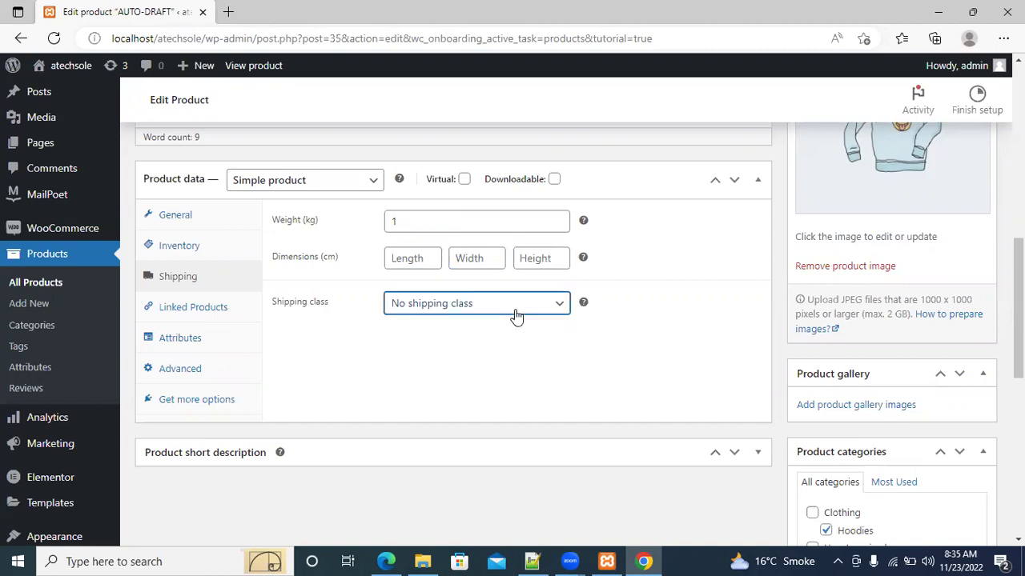
Enter package dimensions of 1 × 1 × 1, still with no shipping class
{"action": "left_click", "coordinate": [410, 256]}
{"action": "type", "text": "1"}
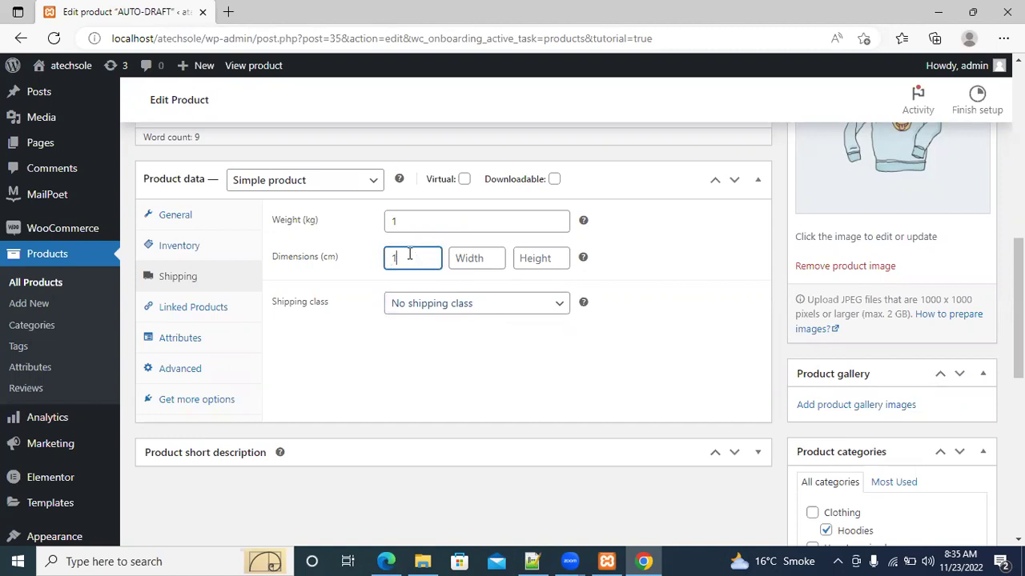
{"action": "left_click", "coordinate": [473, 259]}
{"action": "type", "text": "1"}
{"action": "left_click", "coordinate": [534, 261]}
{"action": "type", "text": "1"}
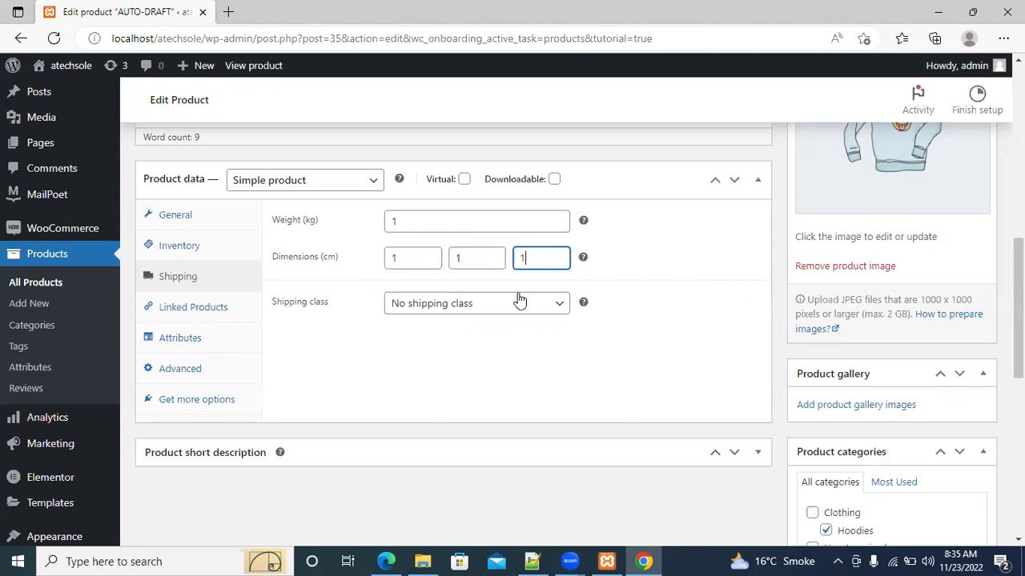
{"action": "left_click", "coordinate": [519, 304]}
{"action": "left_click", "coordinate": [519, 307]}
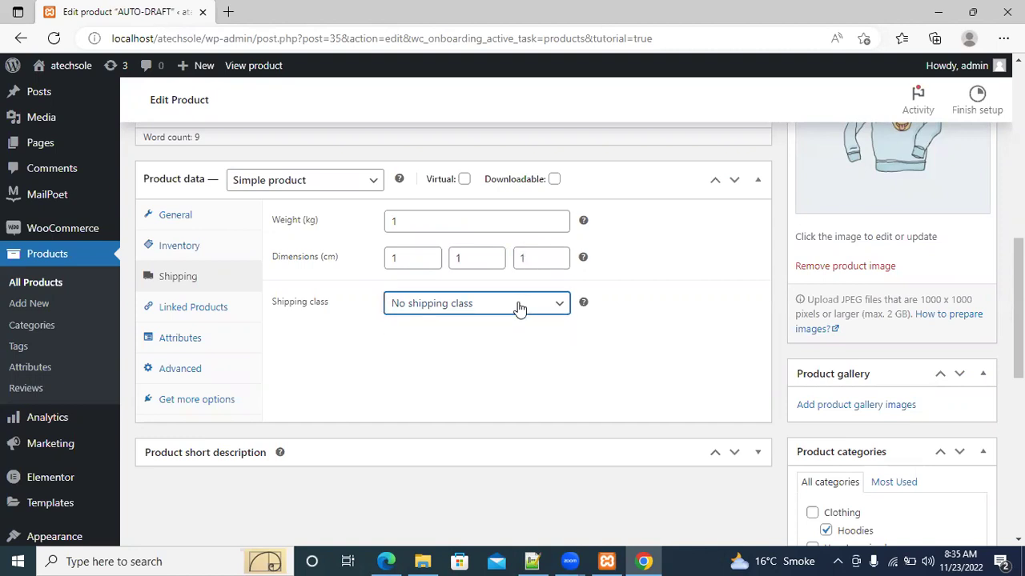
{"action": "left_click", "coordinate": [519, 307]}
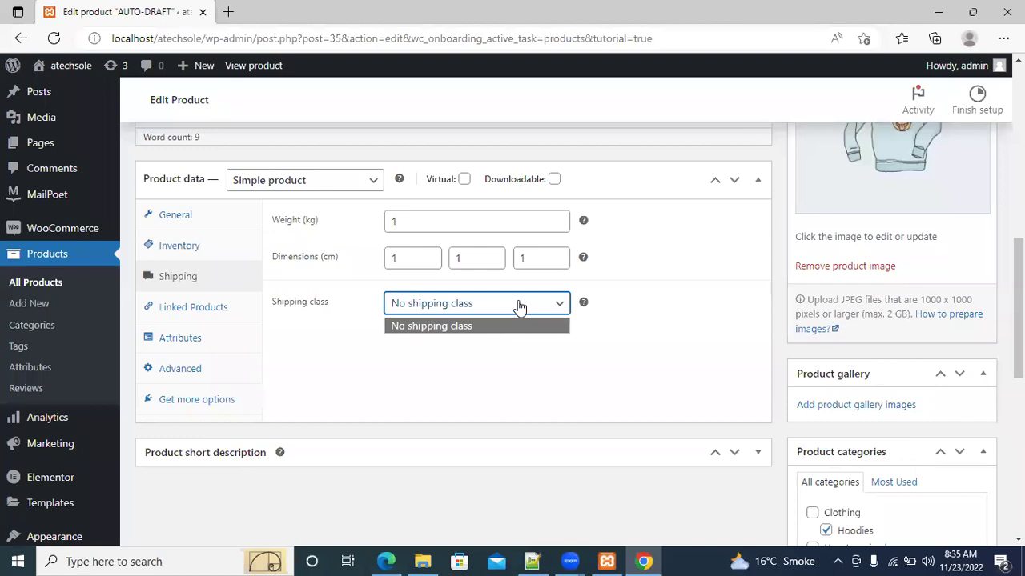
Change the weight to 0 and clear the length, width and height values
{"action": "left_click", "coordinate": [411, 218]}
{"action": "key", "text": "BackSpace"}
{"action": "type", "text": "0"}
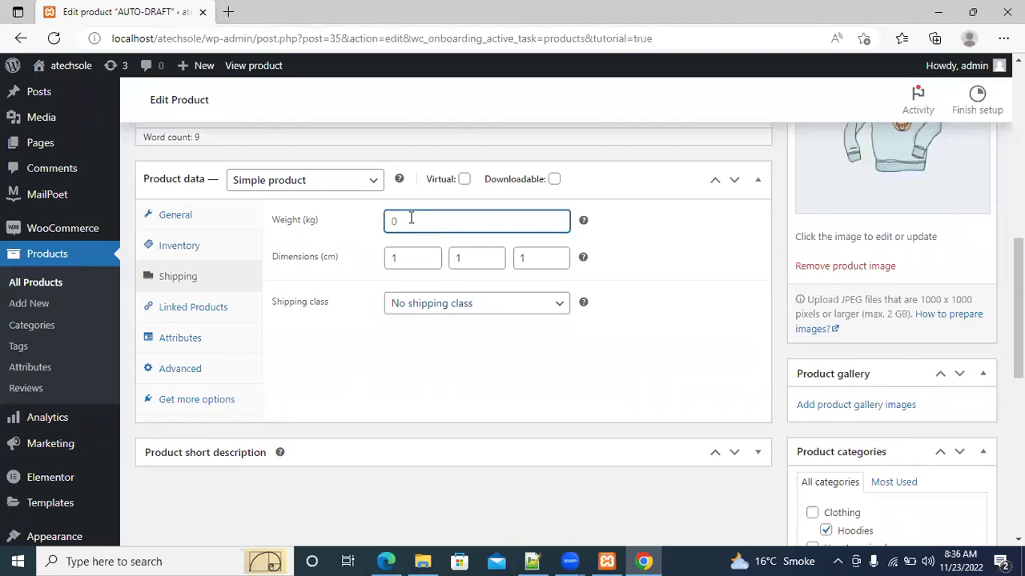
{"action": "left_click", "coordinate": [413, 260]}
{"action": "key", "text": "BackSpace"}
{"action": "left_click", "coordinate": [481, 262]}
{"action": "key", "text": "BackSpace"}
{"action": "left_click", "coordinate": [545, 262]}
{"action": "key", "text": "BackSpace"}
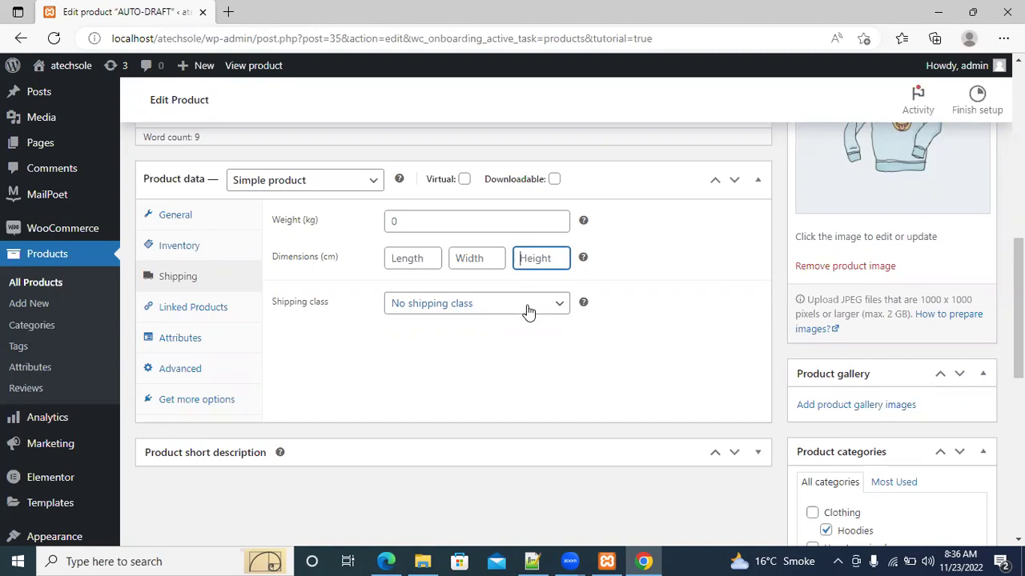
{"action": "left_click", "coordinate": [207, 319]}
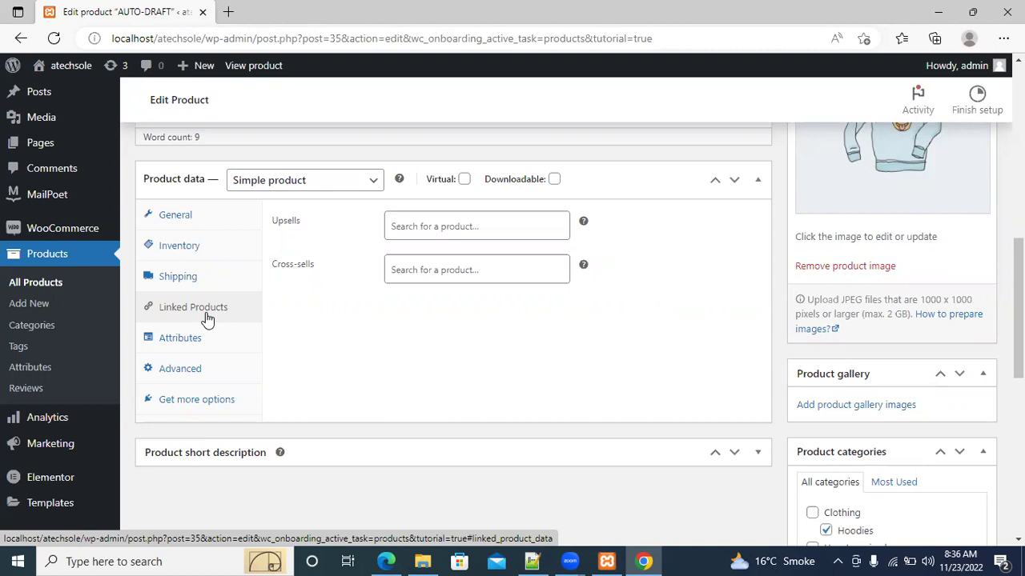
Search 'nike' in Upsells, clear the unmatched search, and go to Attributes
{"action": "left_click", "coordinate": [441, 227]}
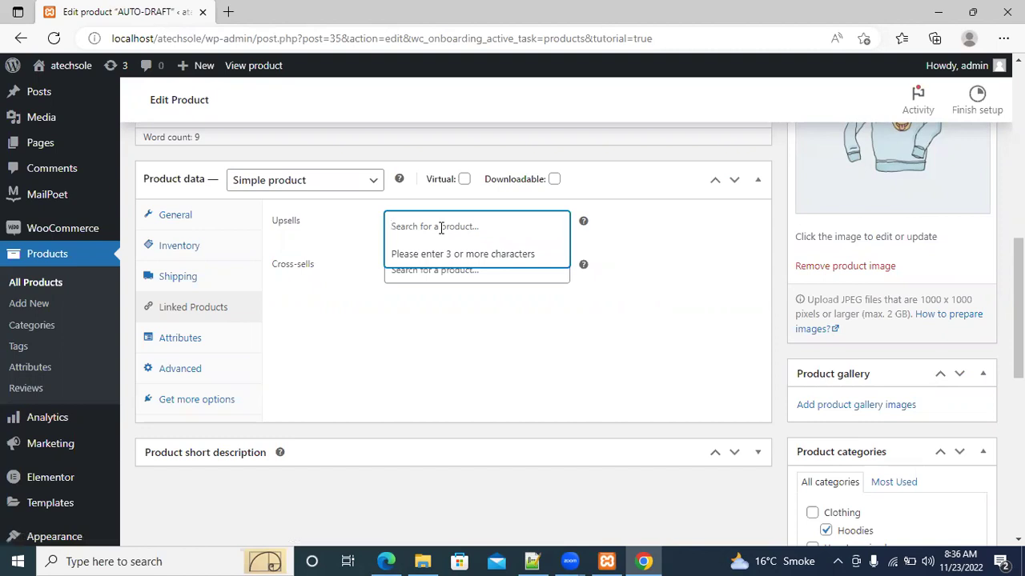
{"action": "type", "text": "nike"}
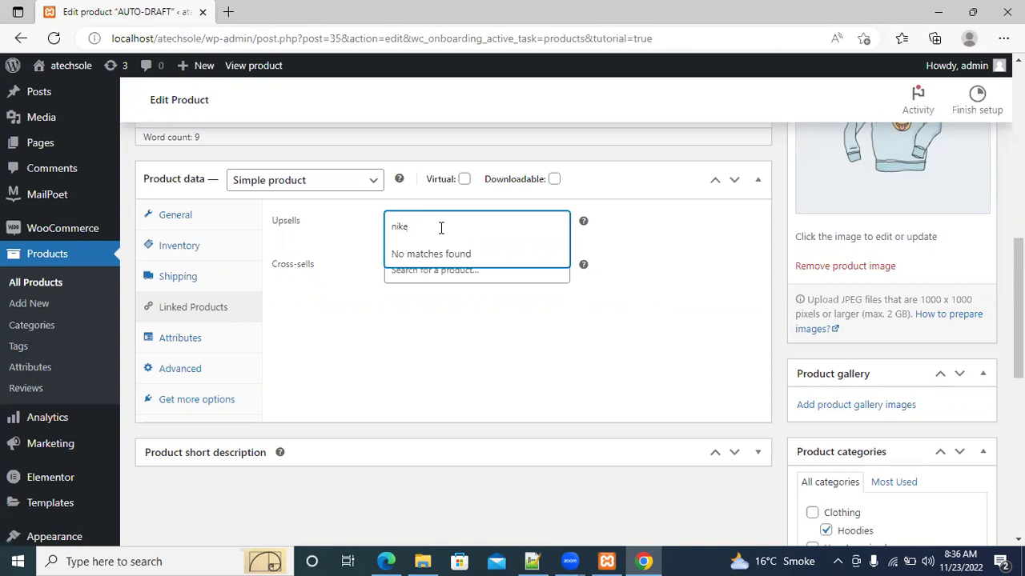
{"action": "key", "text": "BackSpace"}
{"action": "key", "text": "BackSpace"}
{"action": "key", "text": "BackSpace"}
{"action": "key", "text": "BackSpace"}
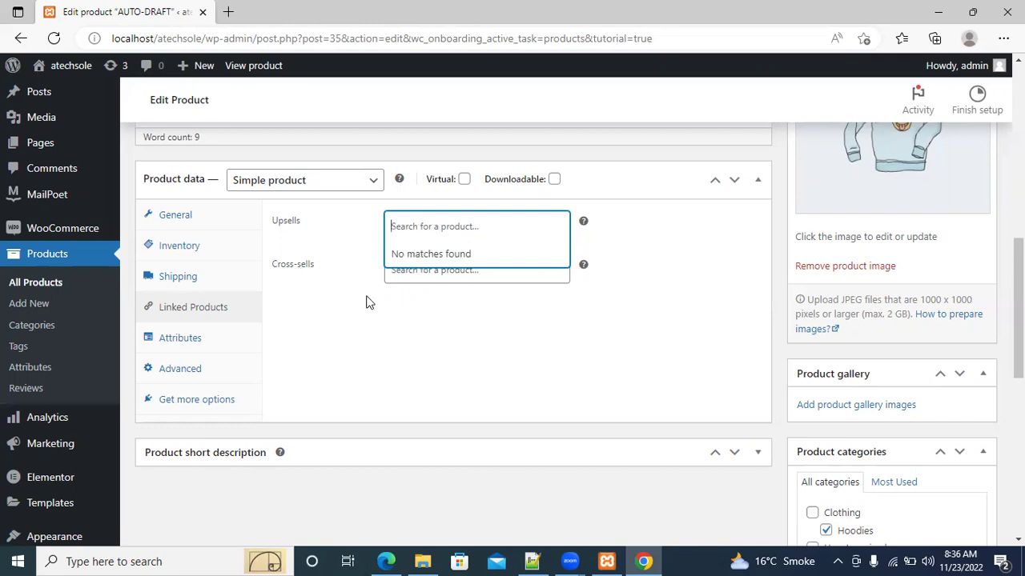
{"action": "left_click", "coordinate": [366, 299]}
{"action": "left_click", "coordinate": [415, 231]}
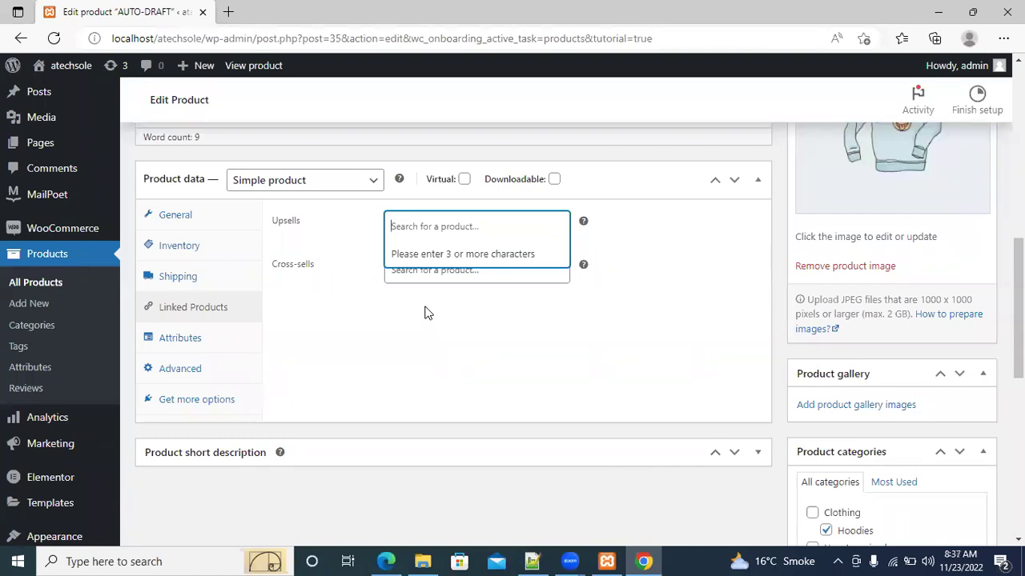
{"action": "left_click", "coordinate": [355, 251]}
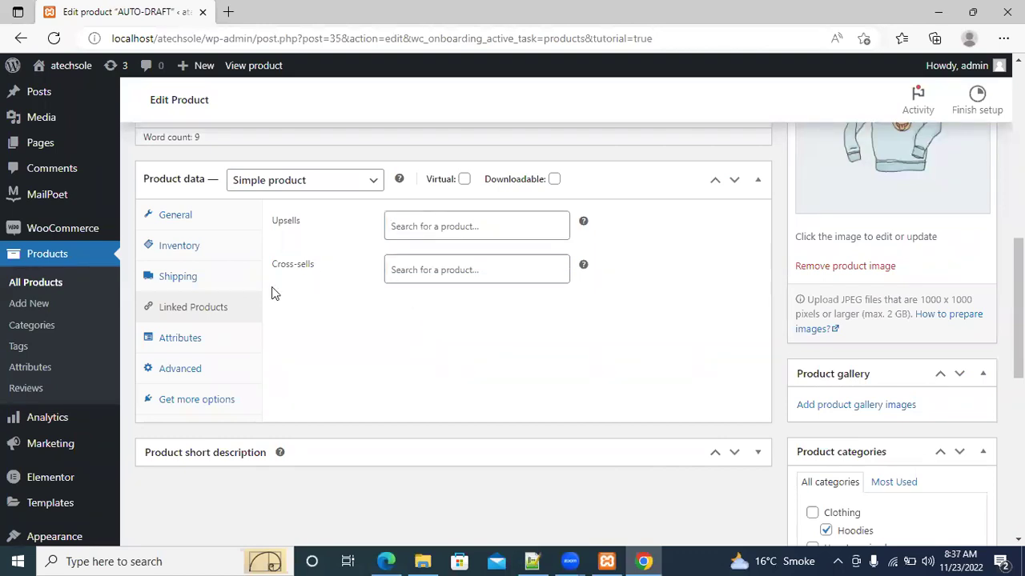
{"action": "left_click", "coordinate": [183, 344]}
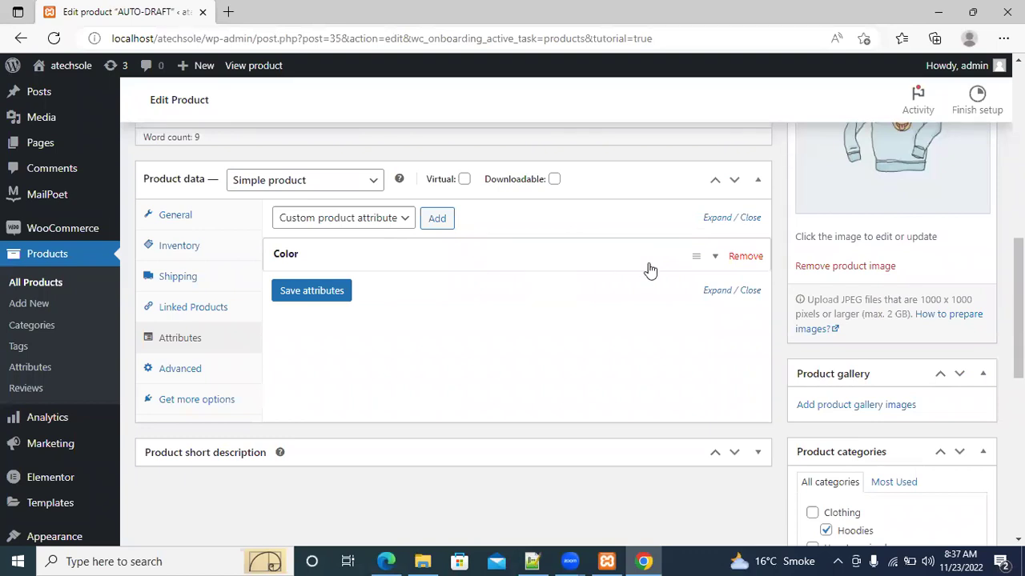
Add a custom attribute named 'size' with values small|large and save attributes
{"action": "left_click", "coordinate": [398, 228]}
{"action": "left_click", "coordinate": [399, 228]}
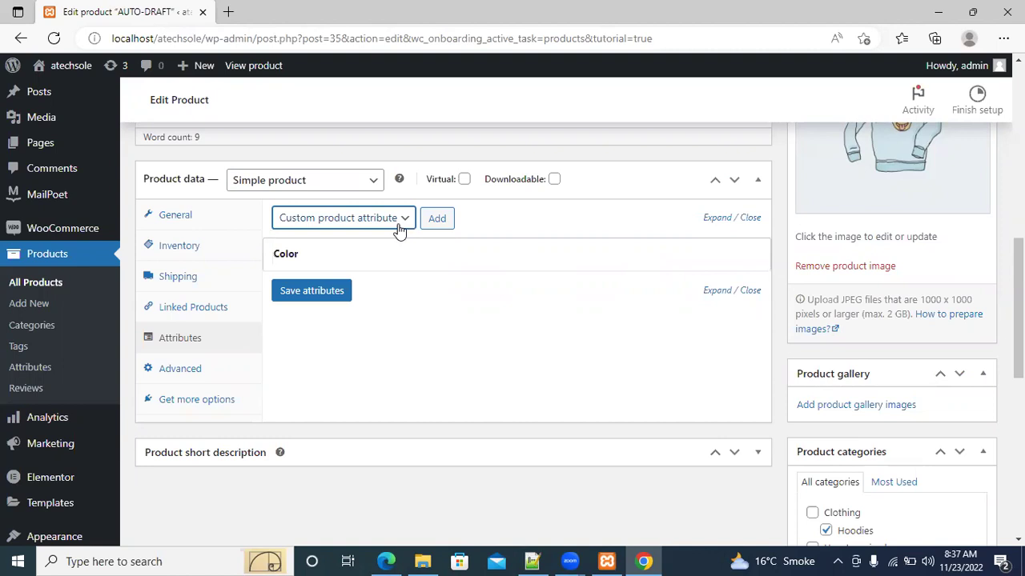
{"action": "left_click", "coordinate": [368, 227]}
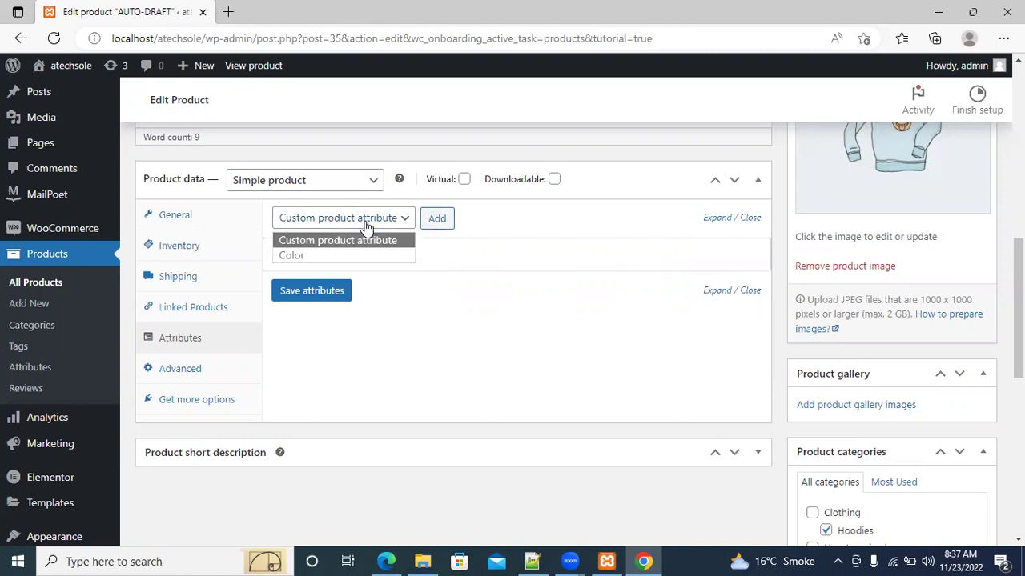
{"action": "left_click", "coordinate": [432, 218]}
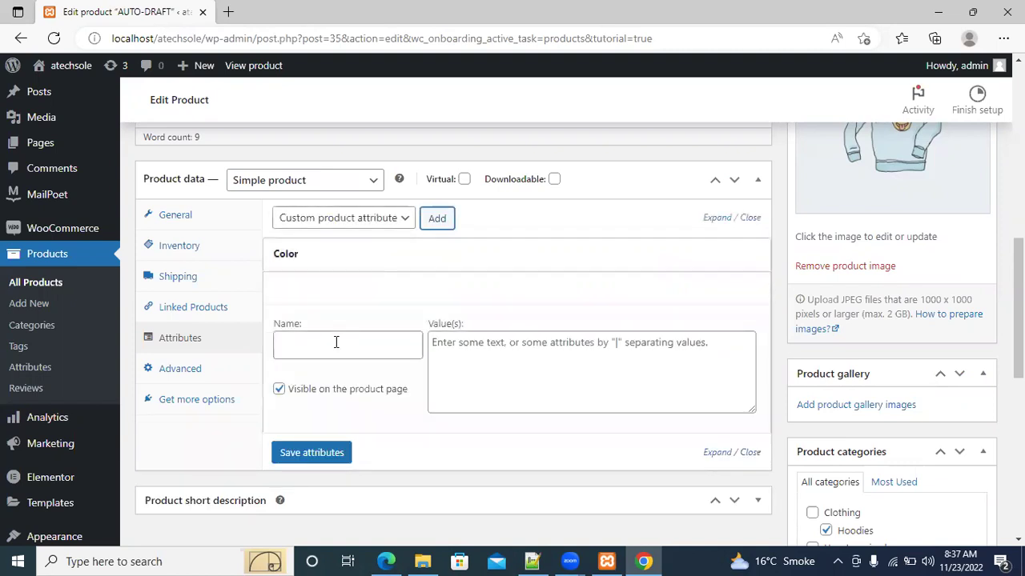
{"action": "left_click", "coordinate": [337, 342]}
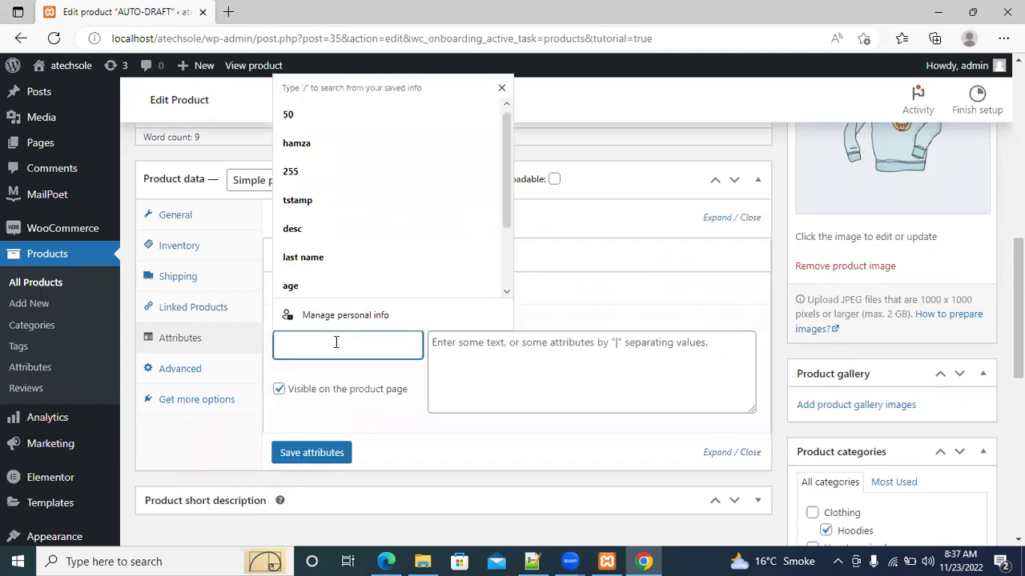
{"action": "type", "text": "size"}
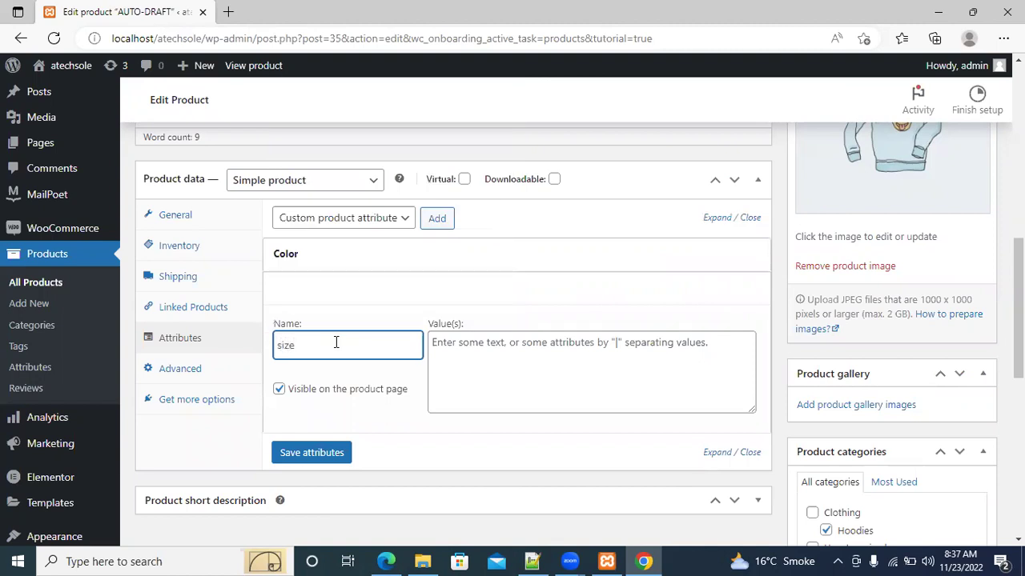
{"action": "left_click", "coordinate": [470, 357]}
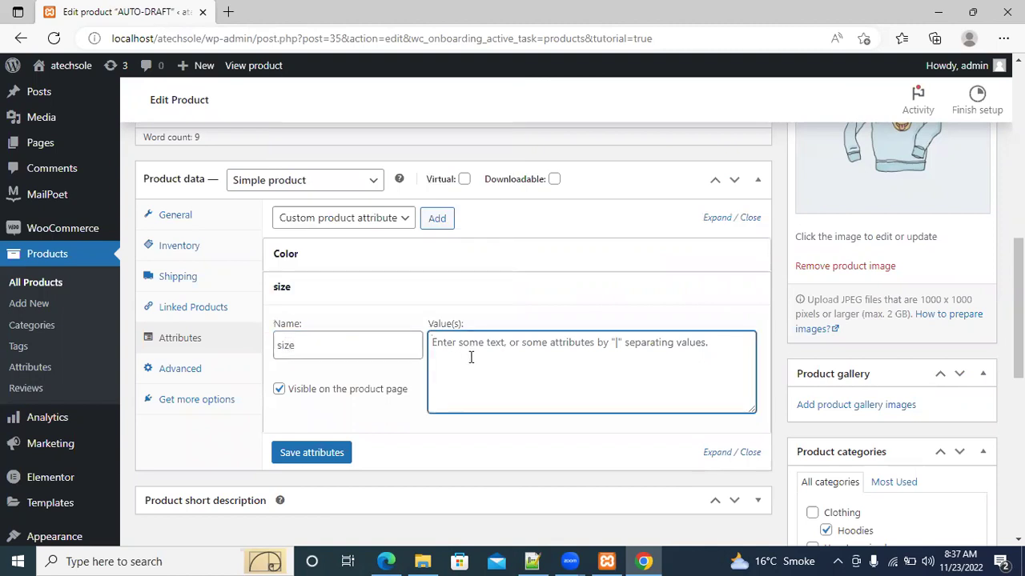
{"action": "type", "text": "small,"}
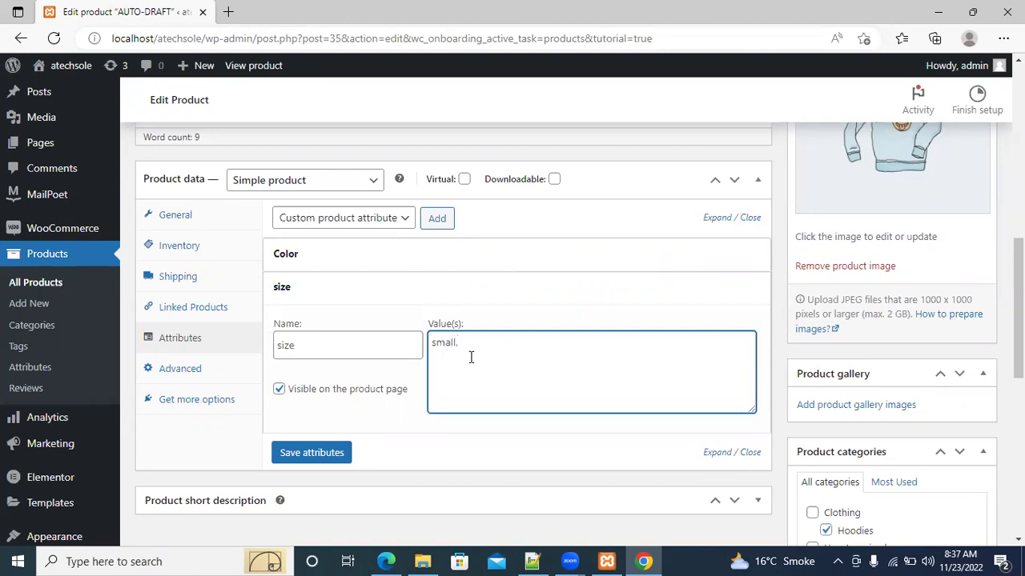
{"action": "type", "text": "|large"}
{"action": "left_click", "coordinate": [309, 458]}
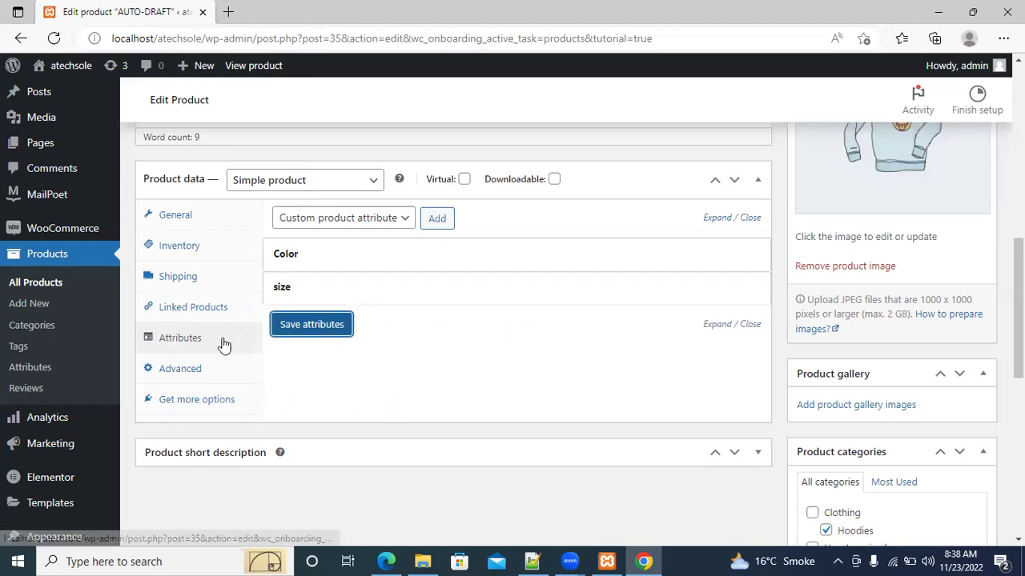
Enter 'thanks for purchasing' as the purchase note under Advanced settings
{"action": "left_click", "coordinate": [189, 371]}
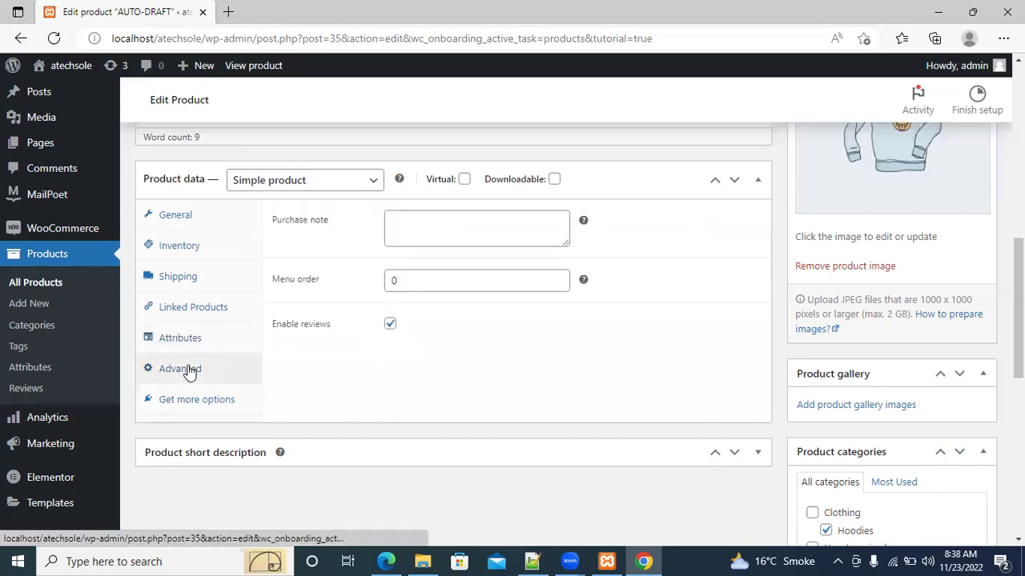
{"action": "left_click", "coordinate": [413, 221]}
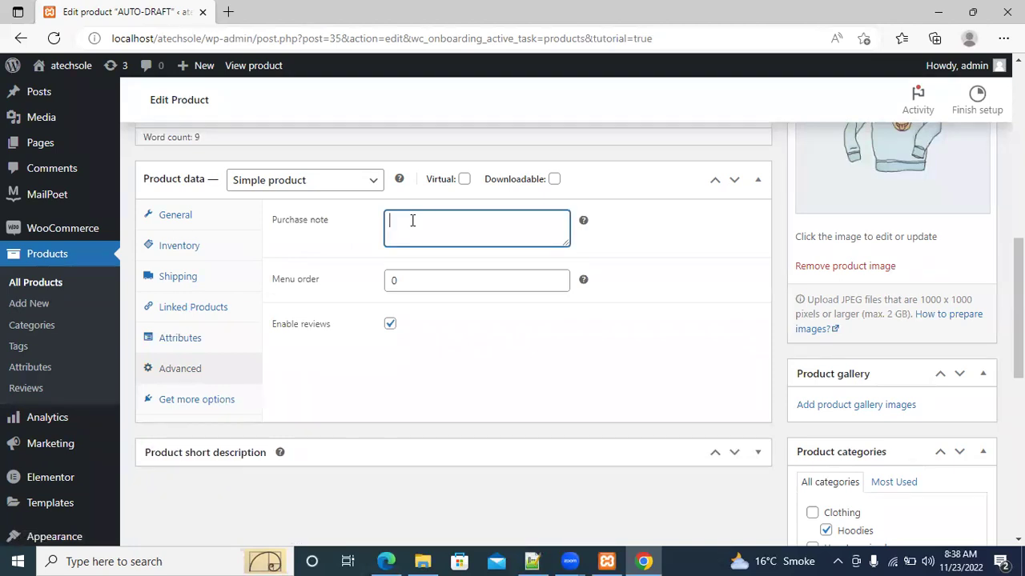
{"action": "type", "text": "thanks for purchasing"}
Show the Get more options suggestions and move the short description above Product data
{"action": "left_click", "coordinate": [229, 404]}
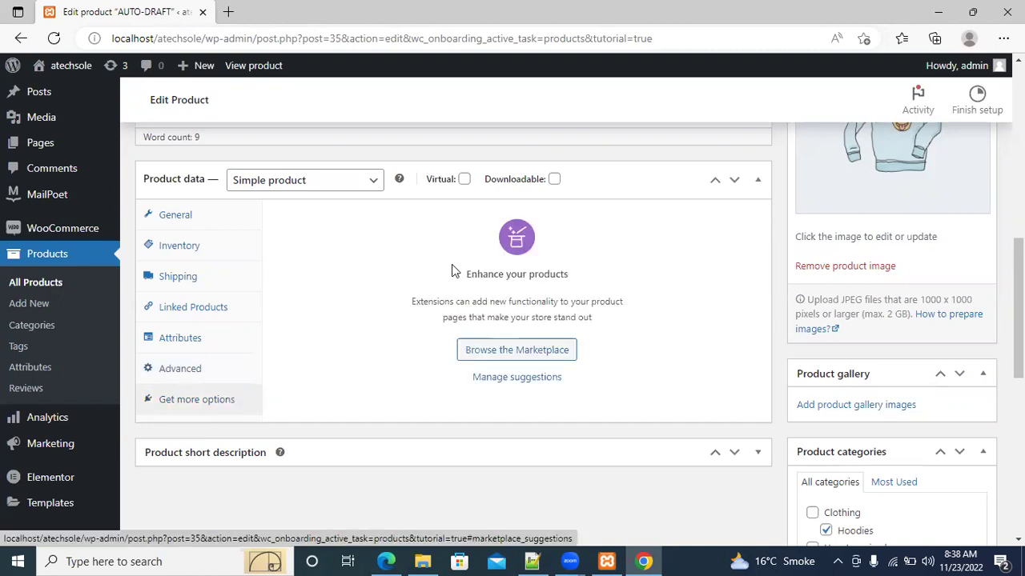
{"action": "scroll", "coordinate": [1018, 304], "scroll_direction": "down", "scroll_amount": 3}
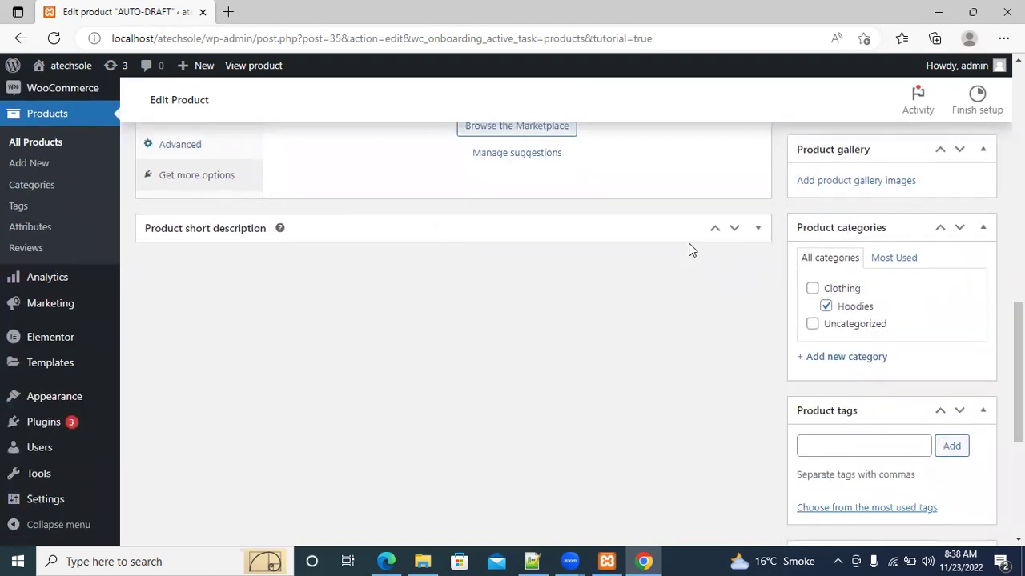
{"action": "left_click", "coordinate": [717, 230]}
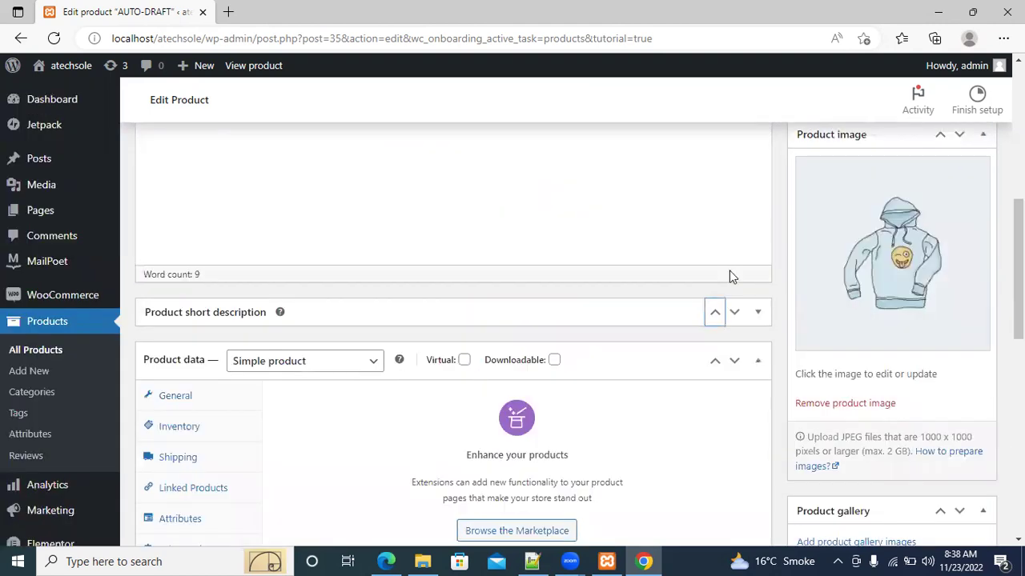
Move the Product short description box back below Product data
{"action": "scroll", "coordinate": [512, 336], "scroll_direction": "up", "scroll_amount": 3}
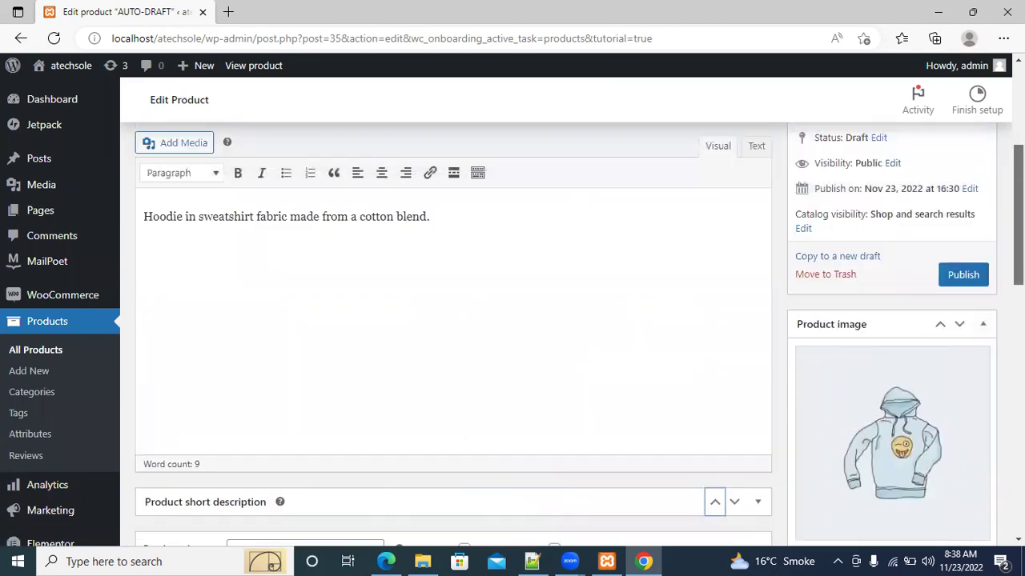
{"action": "scroll", "coordinate": [512, 337], "scroll_direction": "down", "scroll_amount": 6}
{"action": "scroll", "coordinate": [513, 336], "scroll_direction": "down", "scroll_amount": 2}
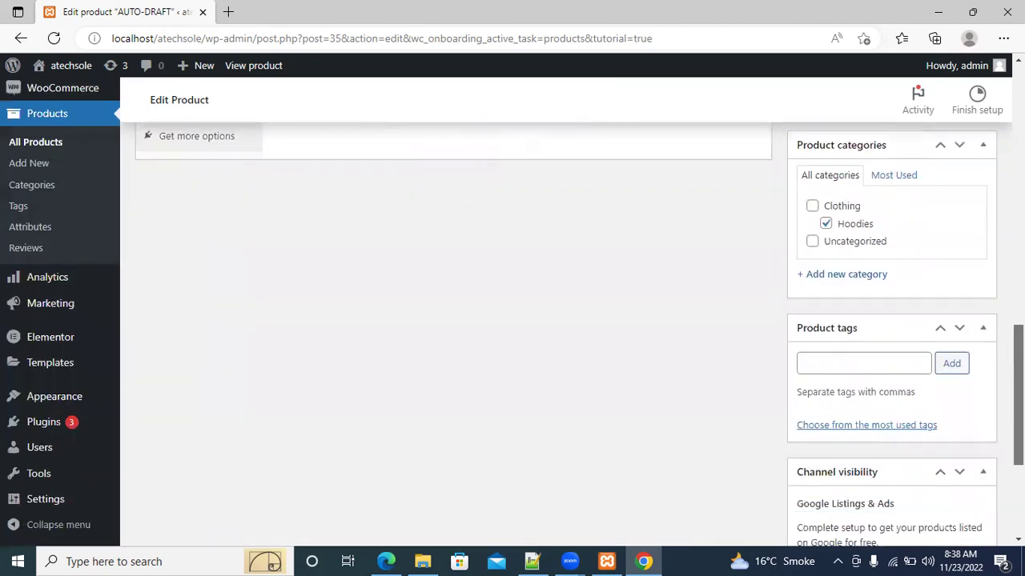
{"action": "scroll", "coordinate": [513, 336], "scroll_direction": "up", "scroll_amount": 1}
{"action": "scroll", "coordinate": [512, 336], "scroll_direction": "down", "scroll_amount": 1}
{"action": "scroll", "coordinate": [512, 336], "scroll_direction": "down", "scroll_amount": 3}
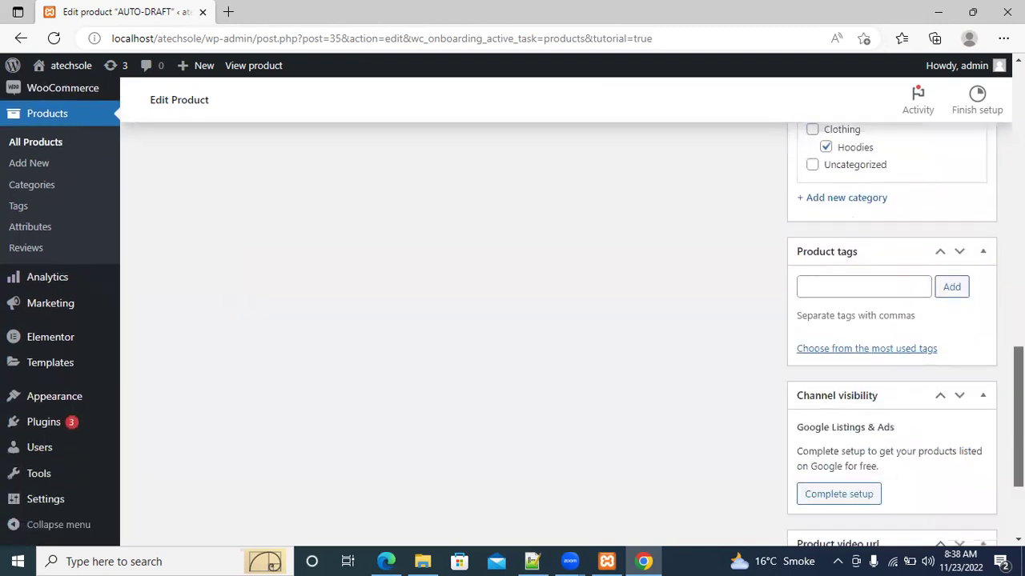
{"action": "scroll", "coordinate": [512, 336], "scroll_direction": "up", "scroll_amount": 6}
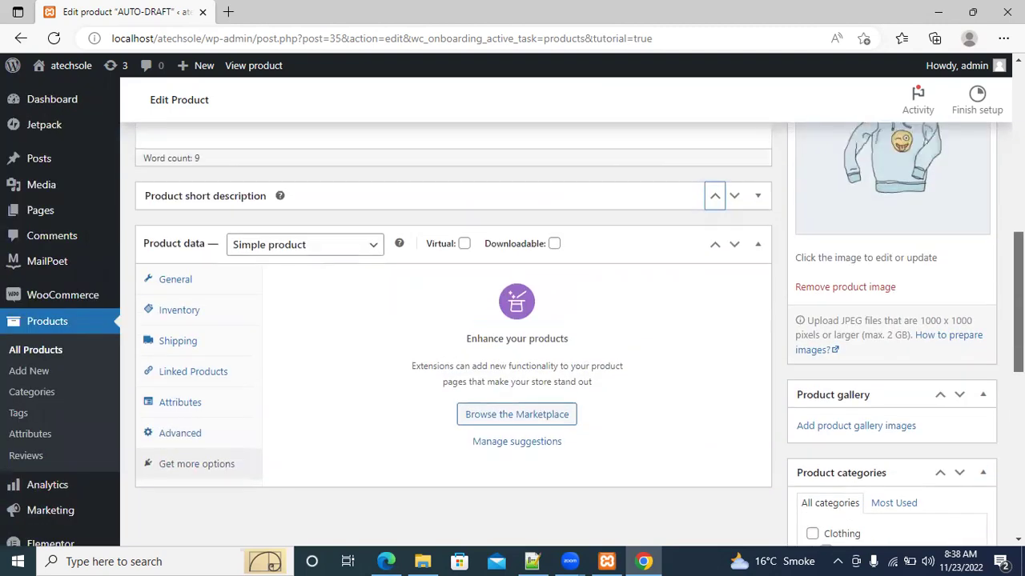
{"action": "left_click", "coordinate": [735, 198]}
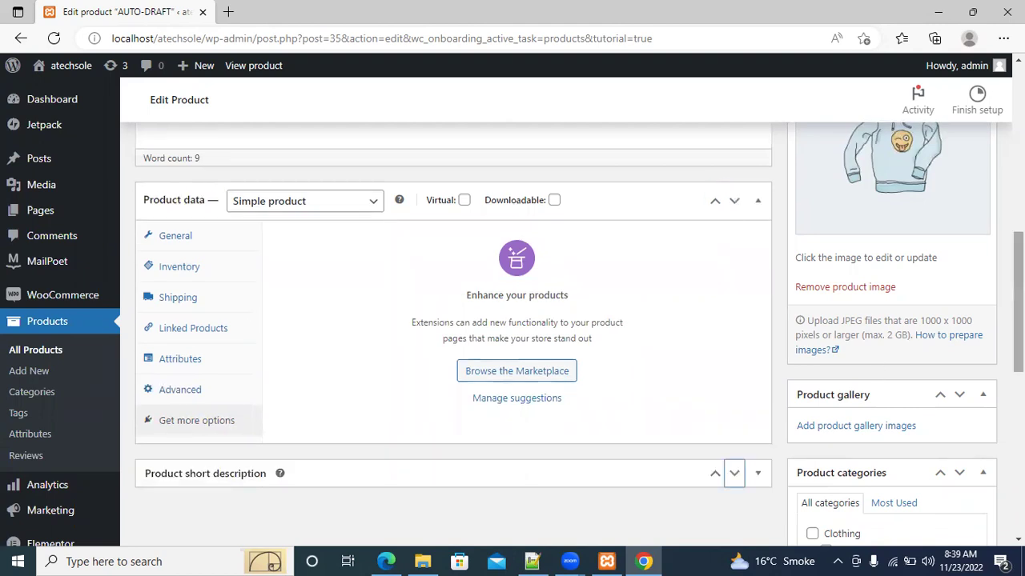
{"action": "scroll", "coordinate": [1015, 320], "scroll_direction": "down", "scroll_amount": 3}
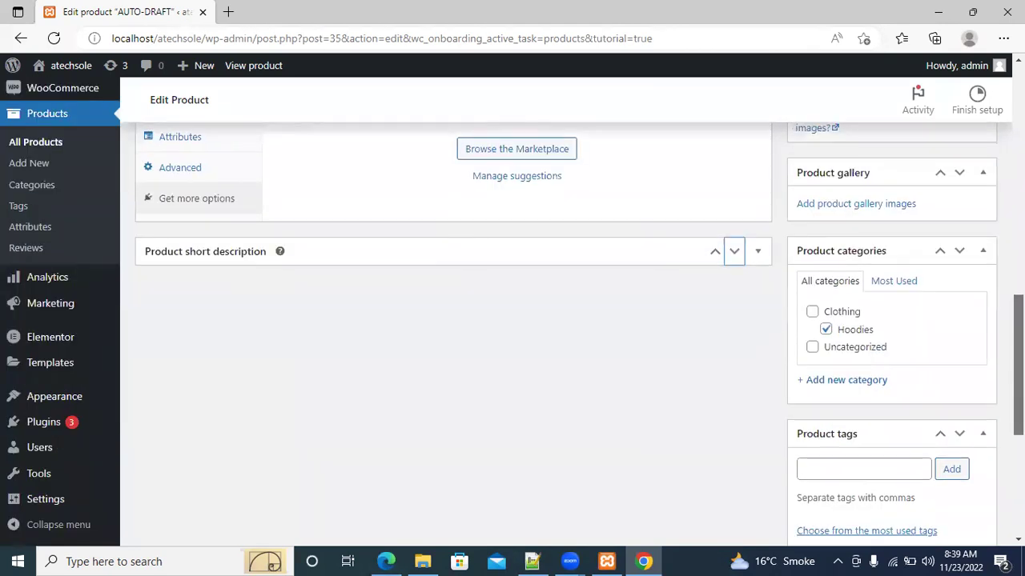
Expand the Product short description and switch it to the Text editor
{"action": "left_click", "coordinate": [756, 255]}
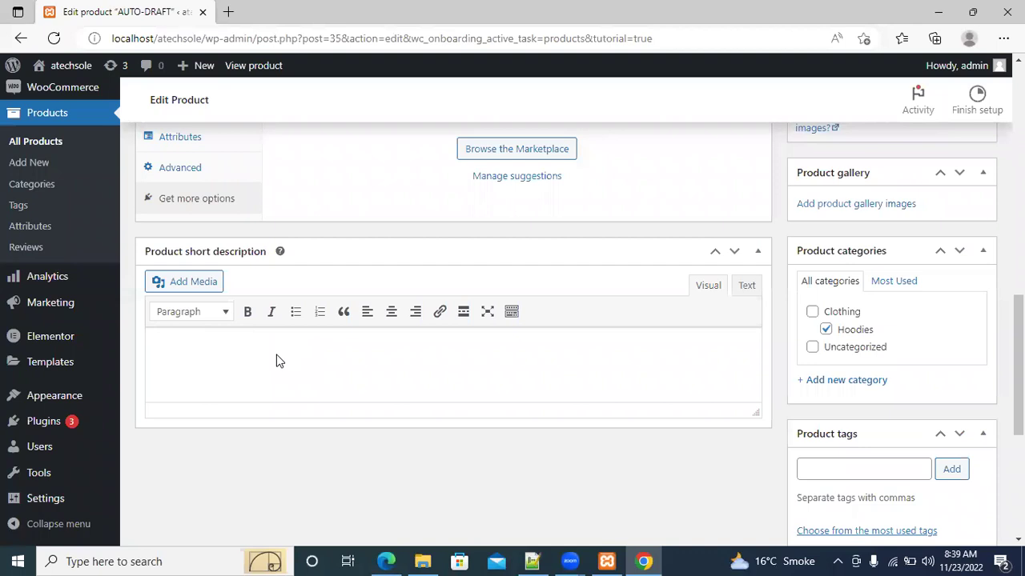
{"action": "left_click", "coordinate": [741, 288]}
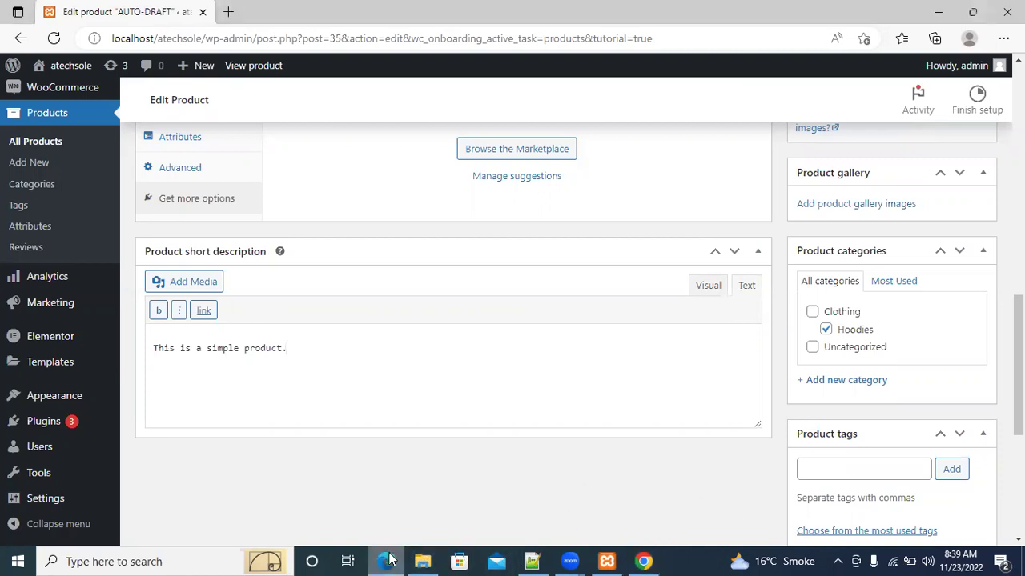
{"action": "left_click", "coordinate": [643, 561]}
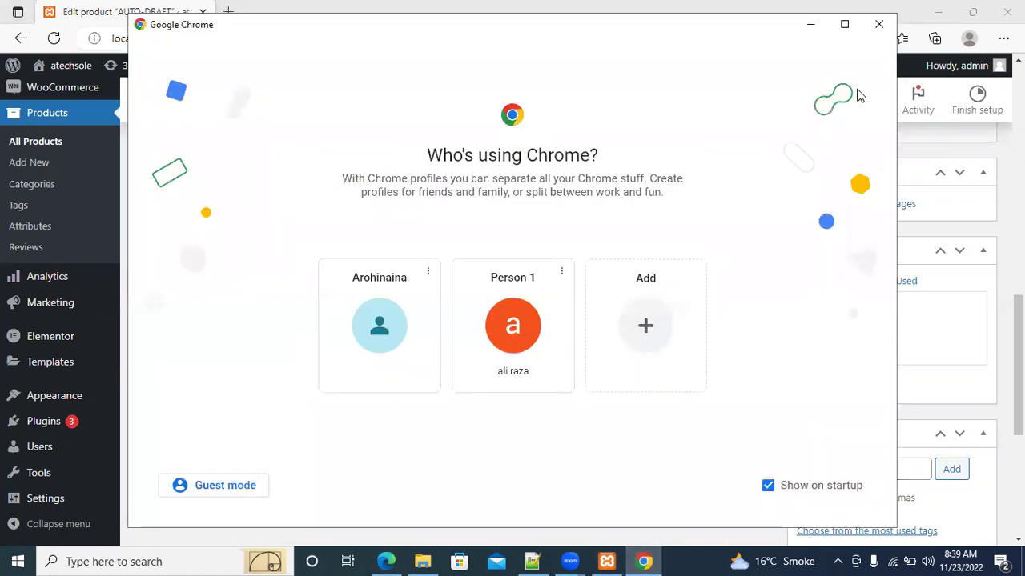
{"action": "left_click", "coordinate": [879, 24]}
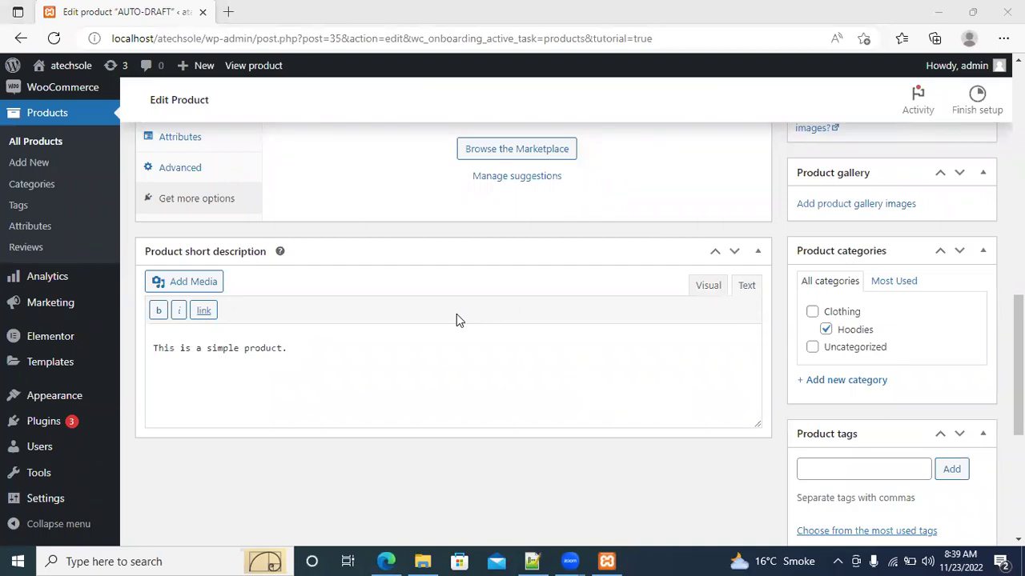
{"action": "scroll", "coordinate": [1016, 364], "scroll_direction": "up", "scroll_amount": 6}
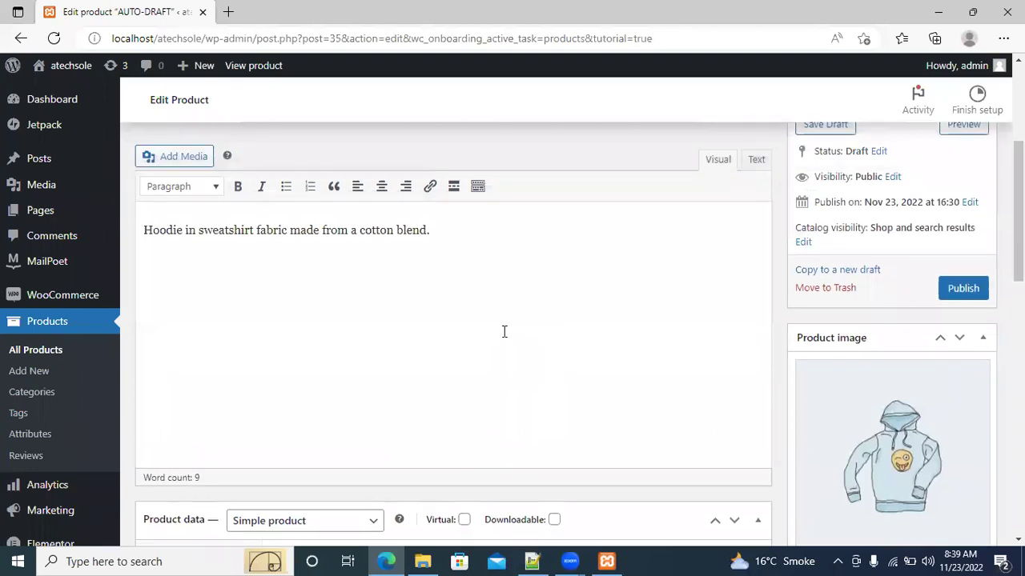
{"action": "scroll", "coordinate": [531, 400], "scroll_direction": "down", "scroll_amount": 6}
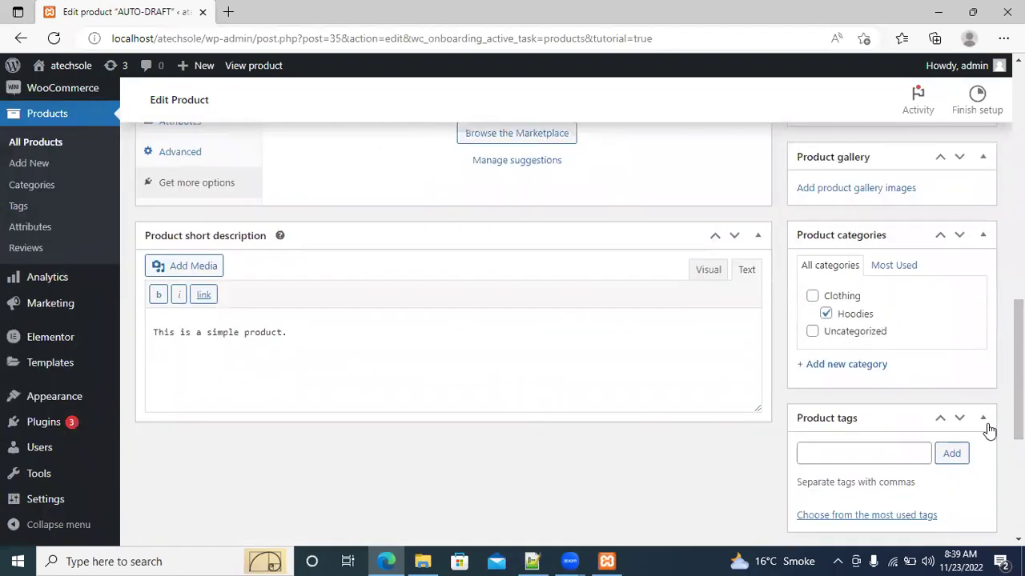
{"action": "scroll", "coordinate": [1018, 369], "scroll_direction": "up", "scroll_amount": 3}
{"action": "scroll", "coordinate": [579, 335], "scroll_direction": "up", "scroll_amount": 3}
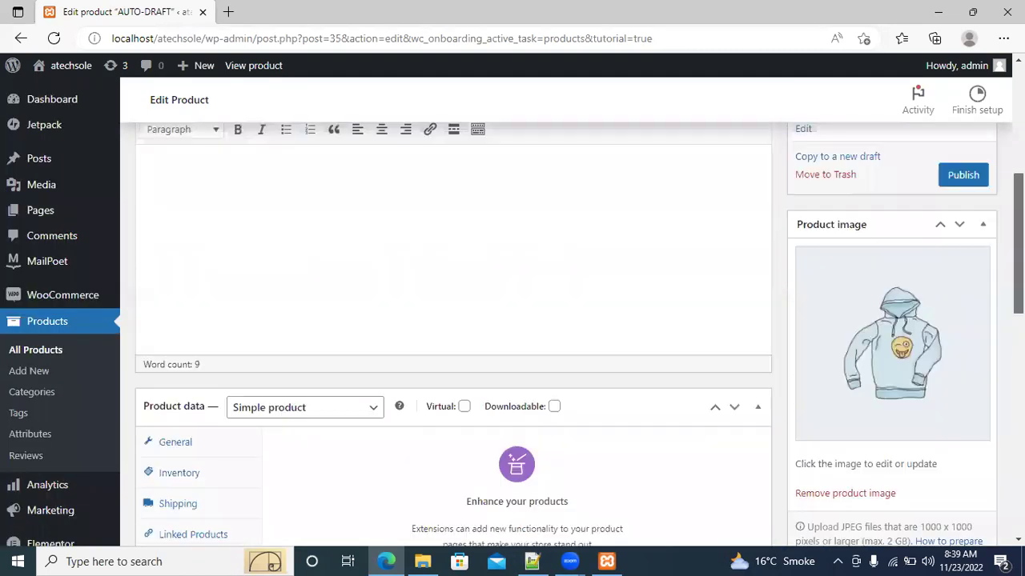
{"action": "scroll", "coordinate": [902, 314], "scroll_direction": "up", "scroll_amount": 1}
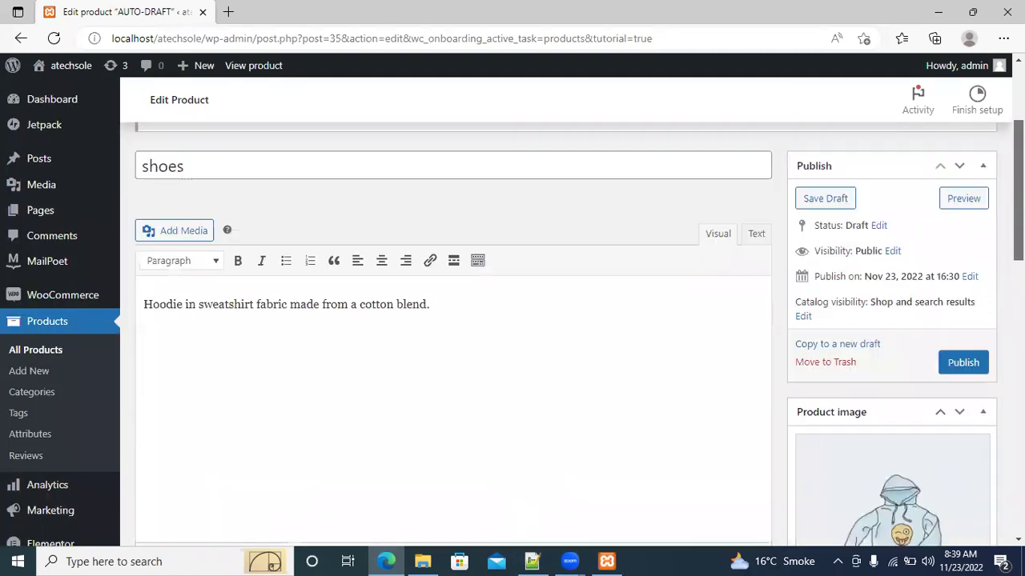
{"action": "scroll", "coordinate": [902, 314], "scroll_direction": "down", "scroll_amount": 3}
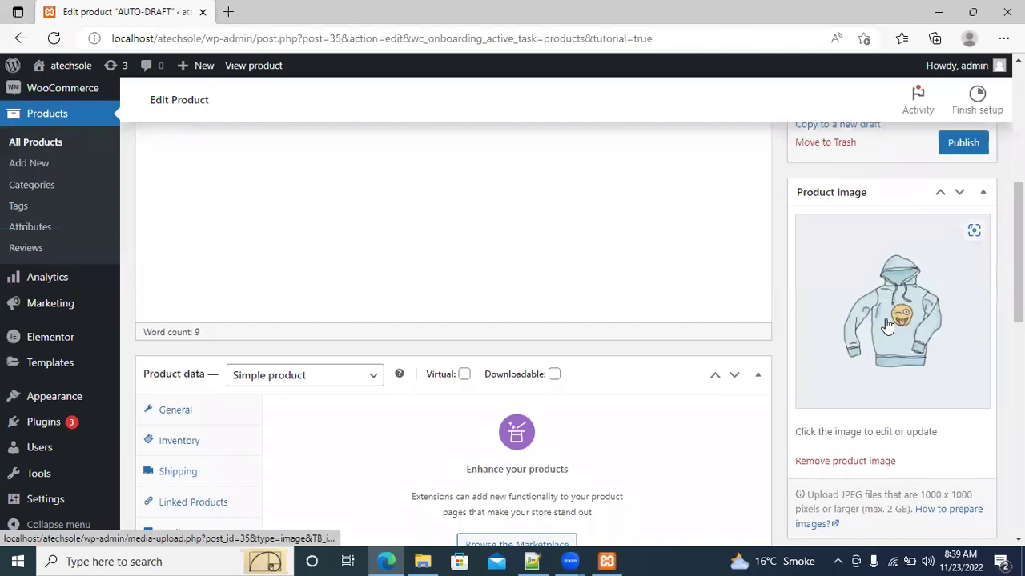
Upload cat1.png from the Downloads folder through the product image's Upload files panel
{"action": "left_click", "coordinate": [887, 323]}
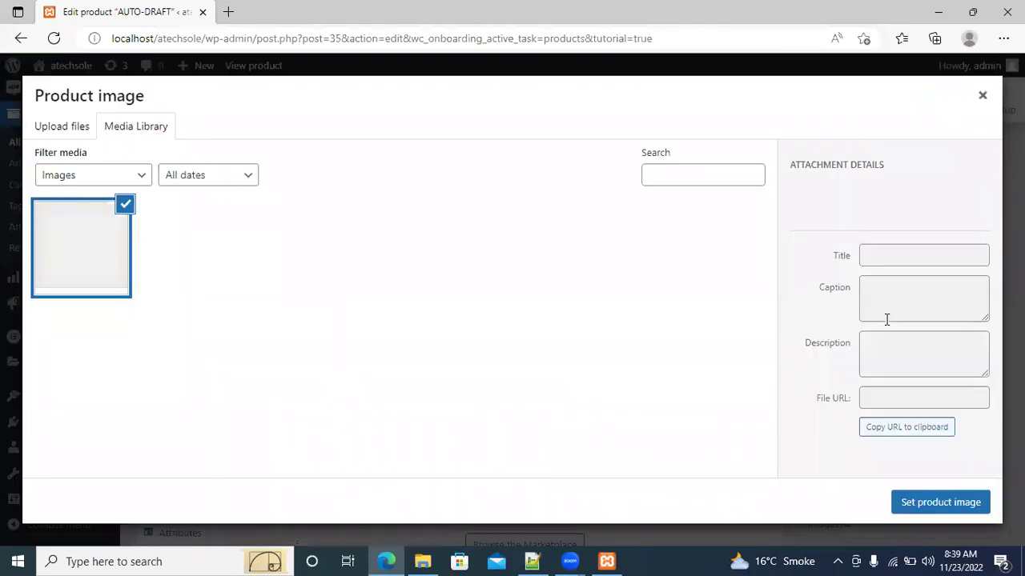
{"action": "left_click", "coordinate": [71, 139]}
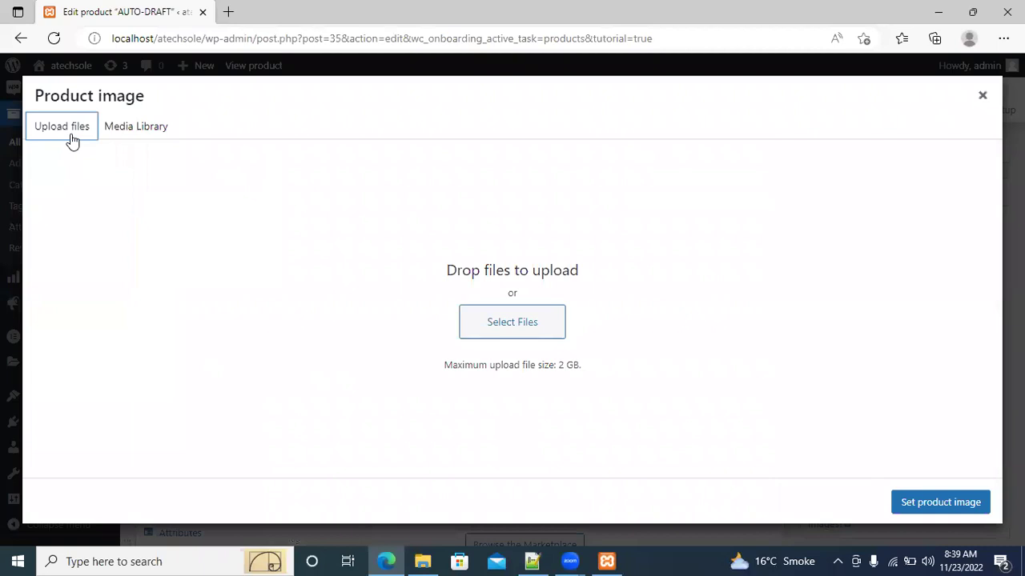
{"action": "left_click", "coordinate": [501, 327]}
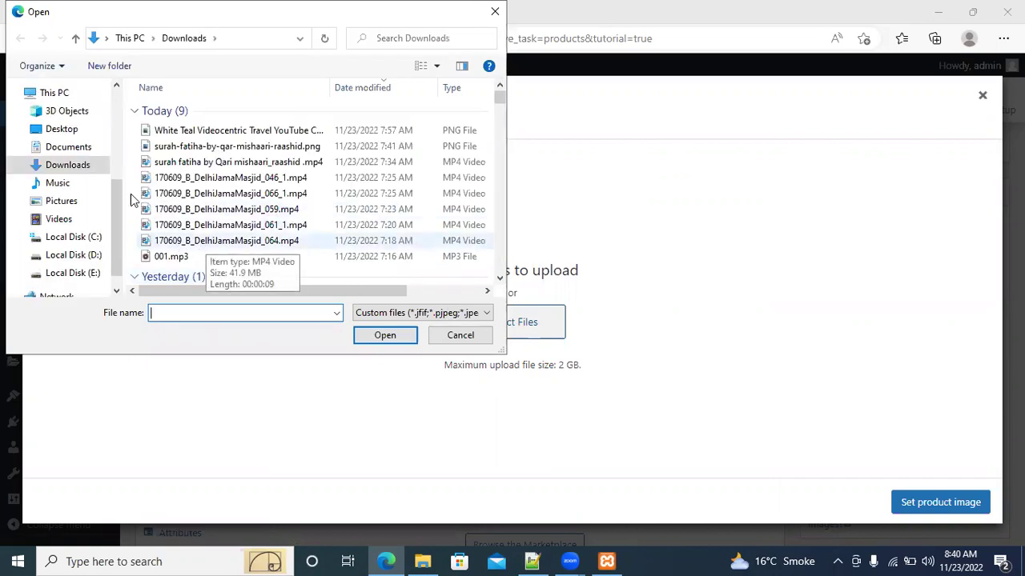
{"action": "left_click", "coordinate": [68, 165]}
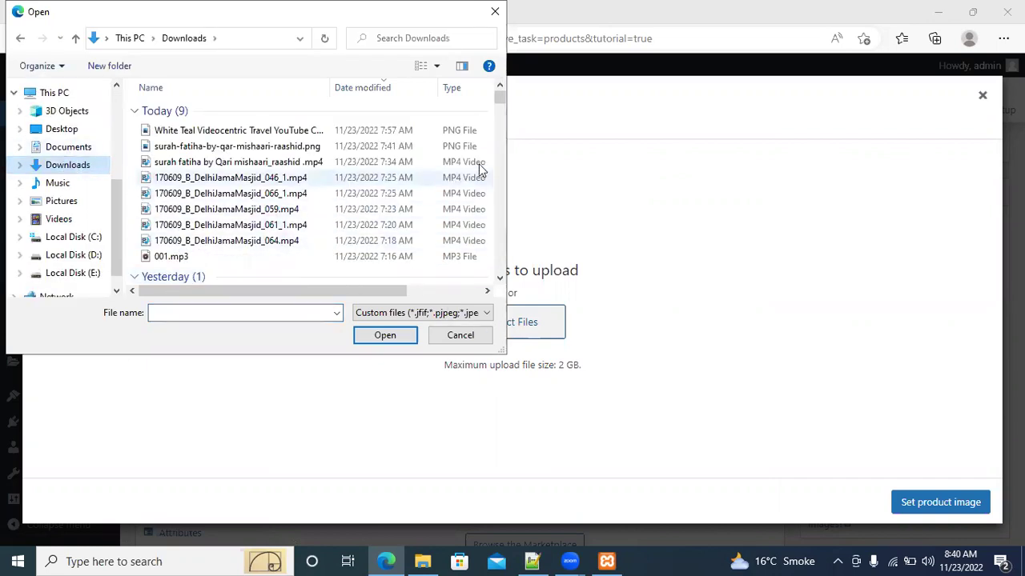
{"action": "left_click_drag", "start_coordinate": [501, 99], "coordinate": [500, 121]}
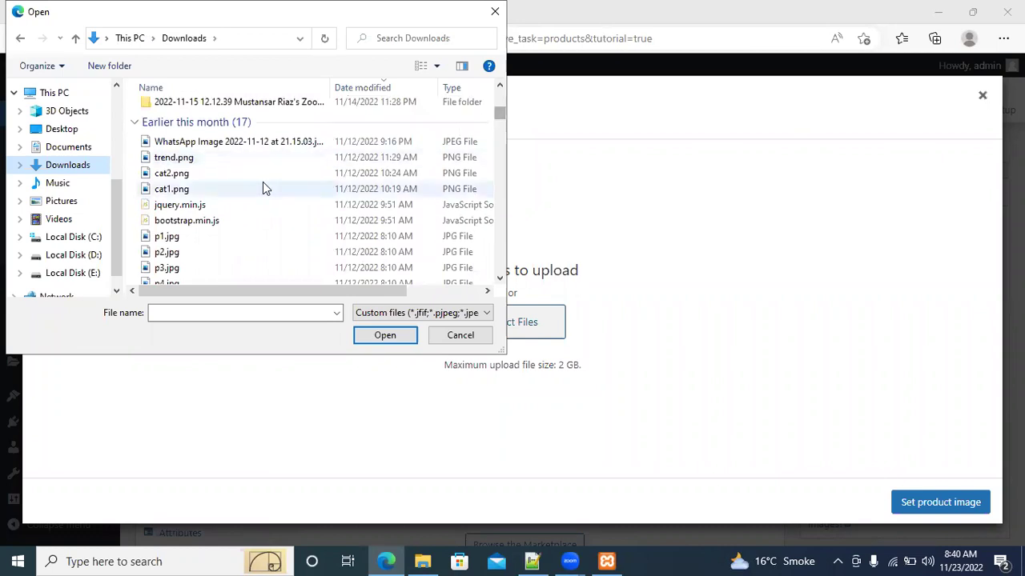
{"action": "left_click", "coordinate": [213, 188]}
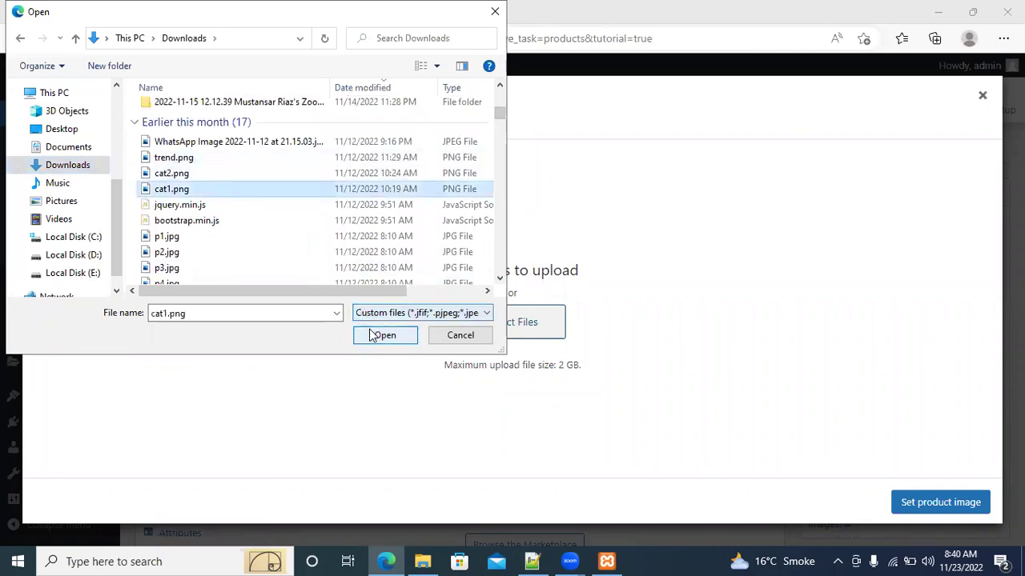
{"action": "left_click", "coordinate": [382, 335]}
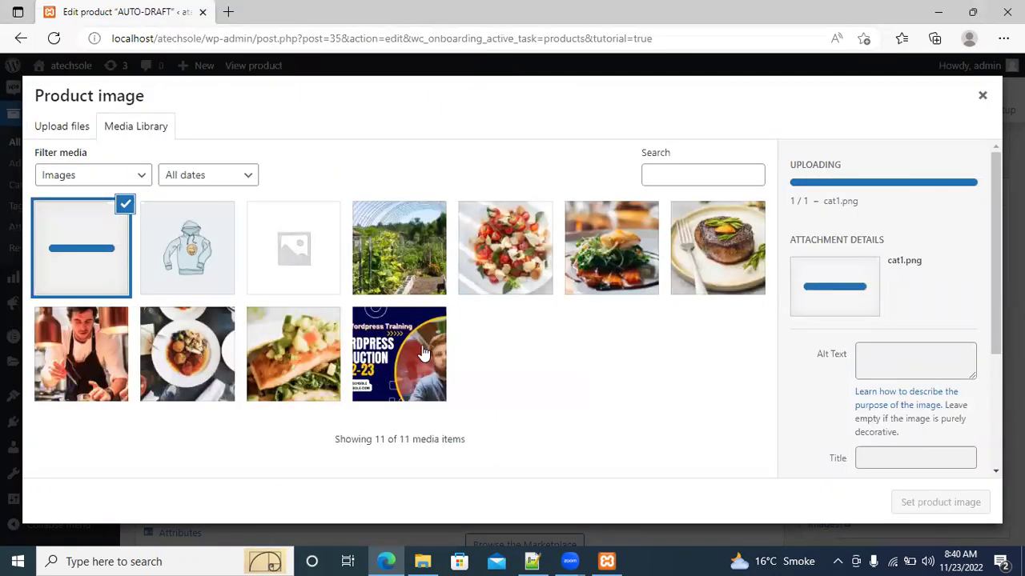
Select the salad photo and set its alt text to 'shoes'
{"action": "left_click", "coordinate": [498, 264]}
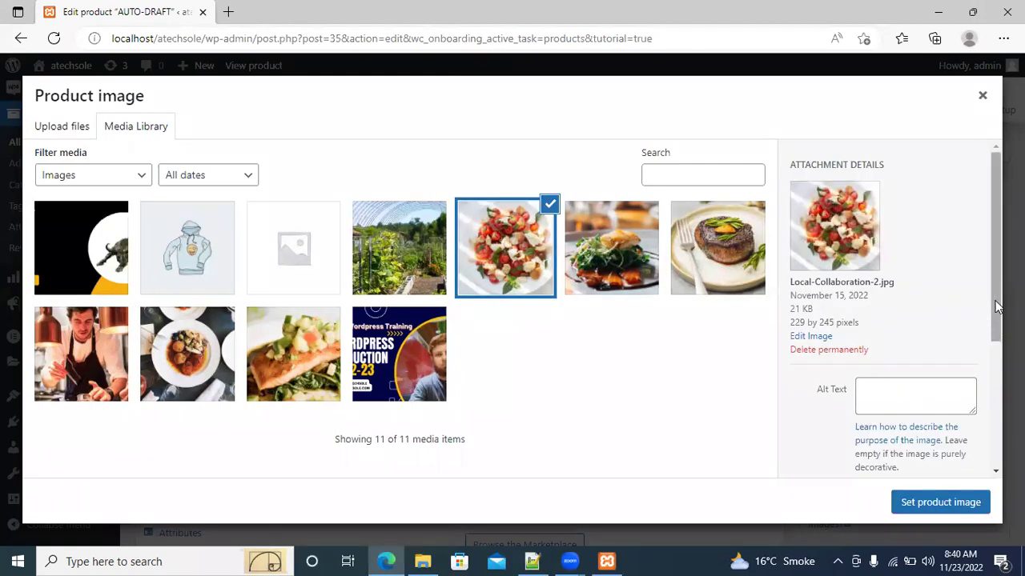
{"action": "scroll", "coordinate": [910, 336], "scroll_direction": "down", "scroll_amount": 2}
{"action": "left_click", "coordinate": [910, 336]}
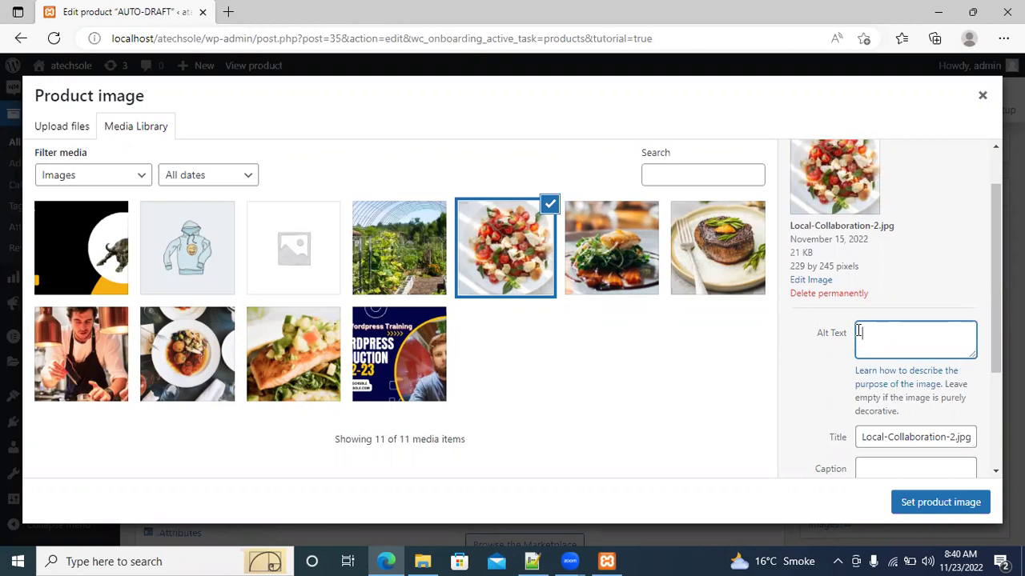
{"action": "type", "text": "shoes"}
{"action": "left_click_drag", "start_coordinate": [999, 309], "coordinate": [999, 366]}
{"action": "scroll", "coordinate": [929, 345], "scroll_direction": "down", "scroll_amount": 1}
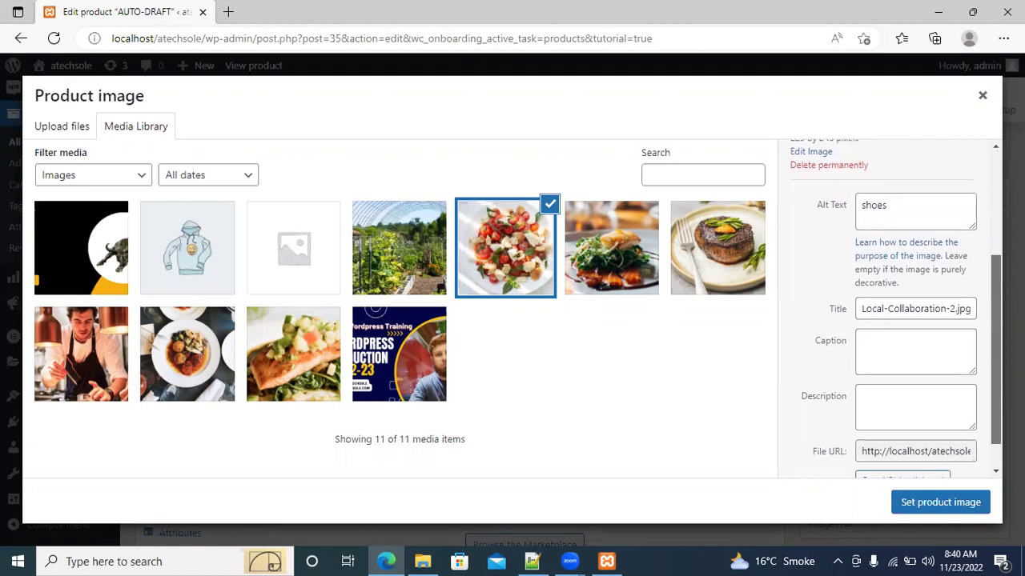
Set the caption and description to 'shoes' and make it the product image
{"action": "left_click", "coordinate": [928, 344]}
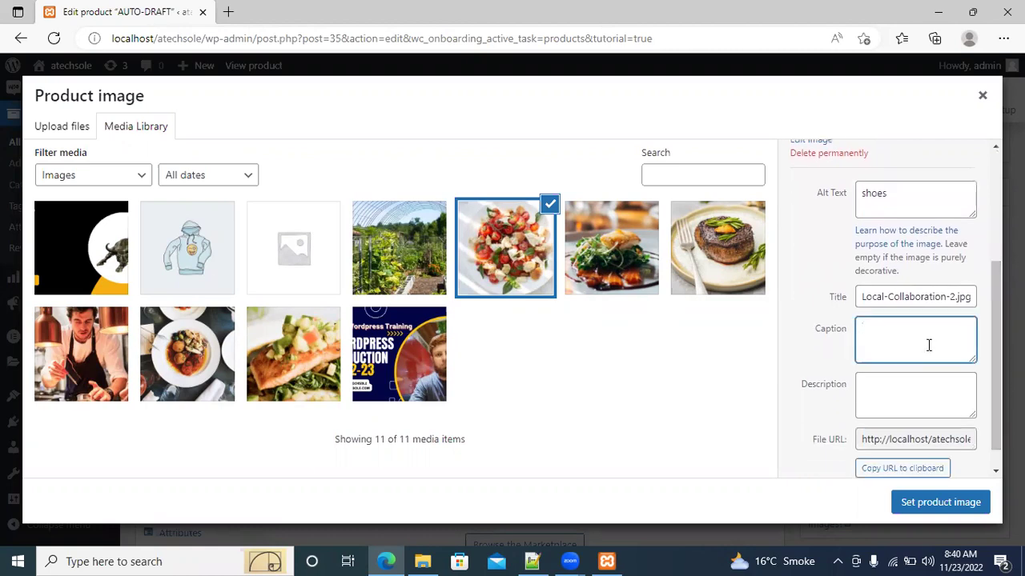
{"action": "left_click", "coordinate": [915, 384]}
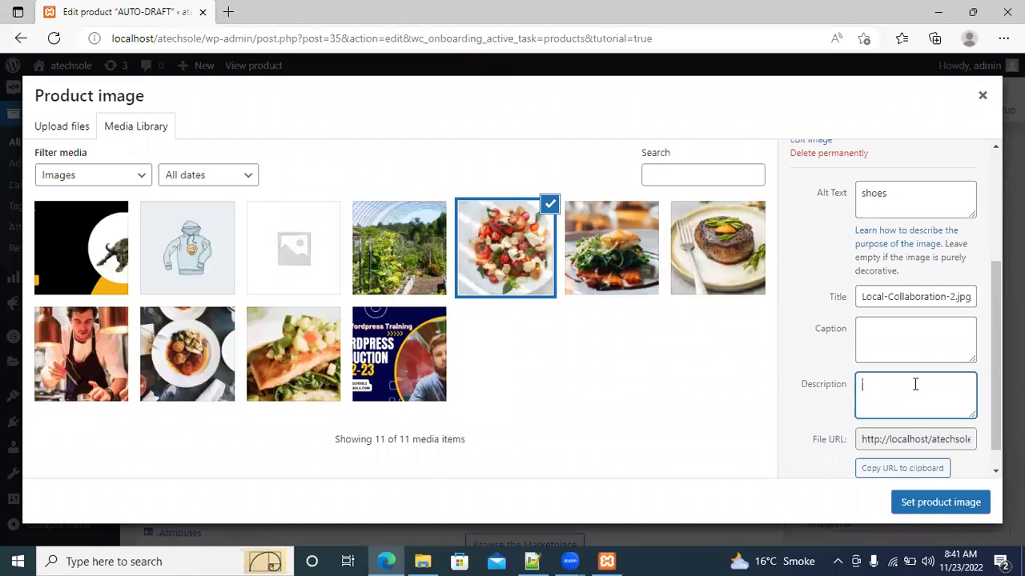
{"action": "type", "text": "shoes"}
{"action": "left_click", "coordinate": [900, 336]}
{"action": "type", "text": "sho"}
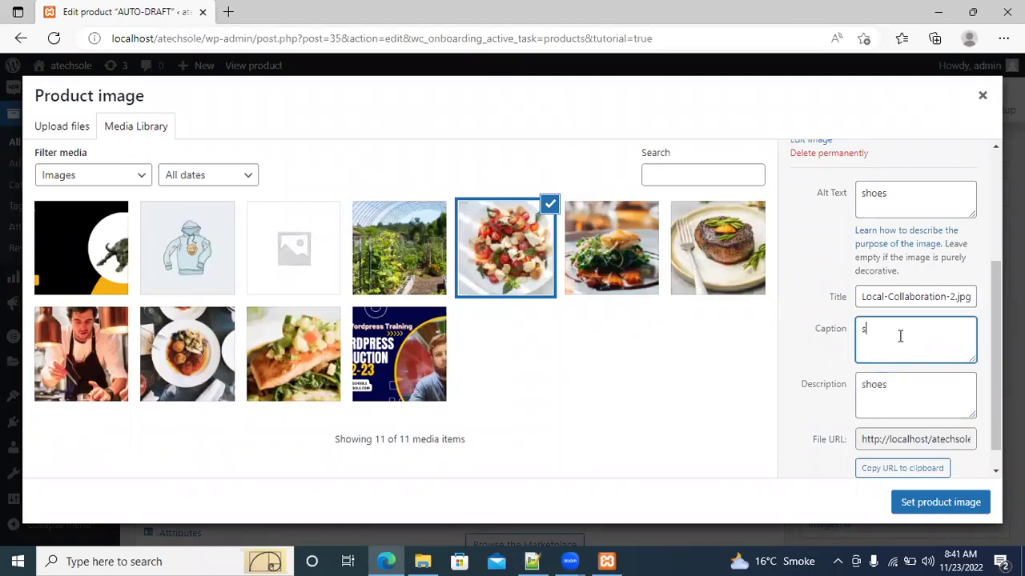
{"action": "type", "text": "es"}
{"action": "scroll", "coordinate": [895, 327], "scroll_direction": "down", "scroll_amount": 1}
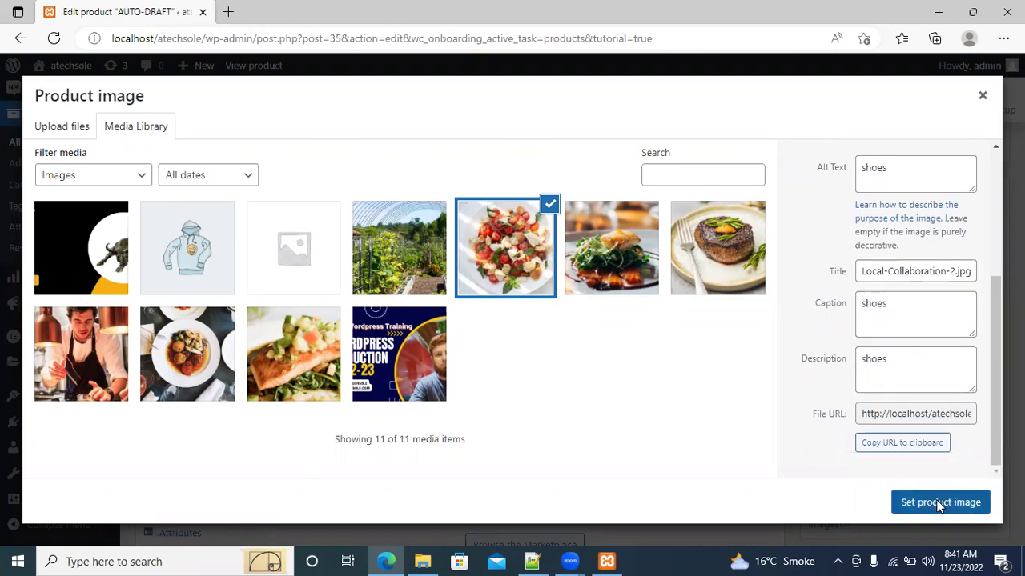
{"action": "left_click", "coordinate": [938, 502]}
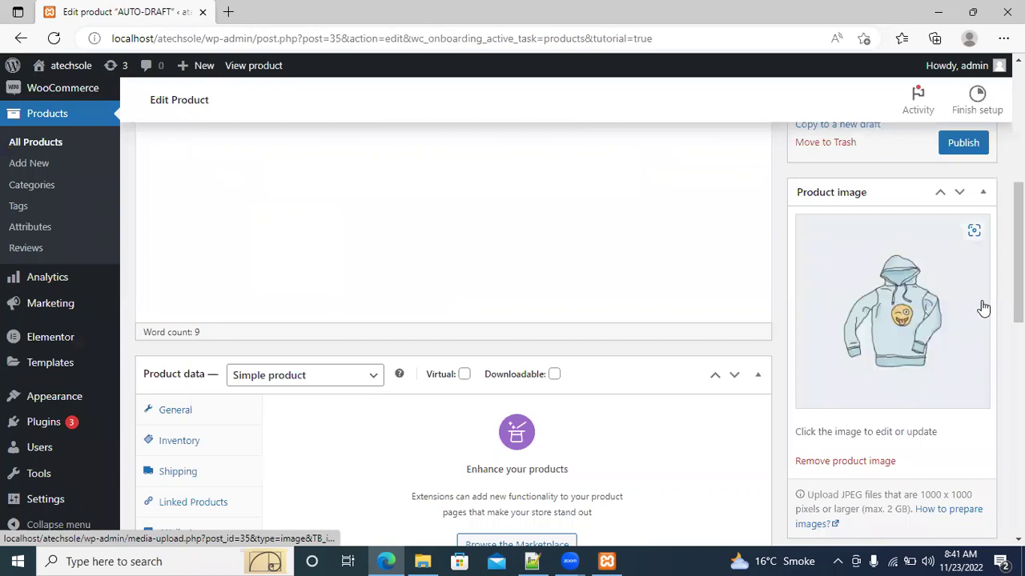
Add feel-the-taste-of-spain2.jpg, the steak photo, chef_2_pic.jpg and hero-pic-1.jpg to the gallery
{"action": "scroll", "coordinate": [579, 334], "scroll_direction": "down", "scroll_amount": 3}
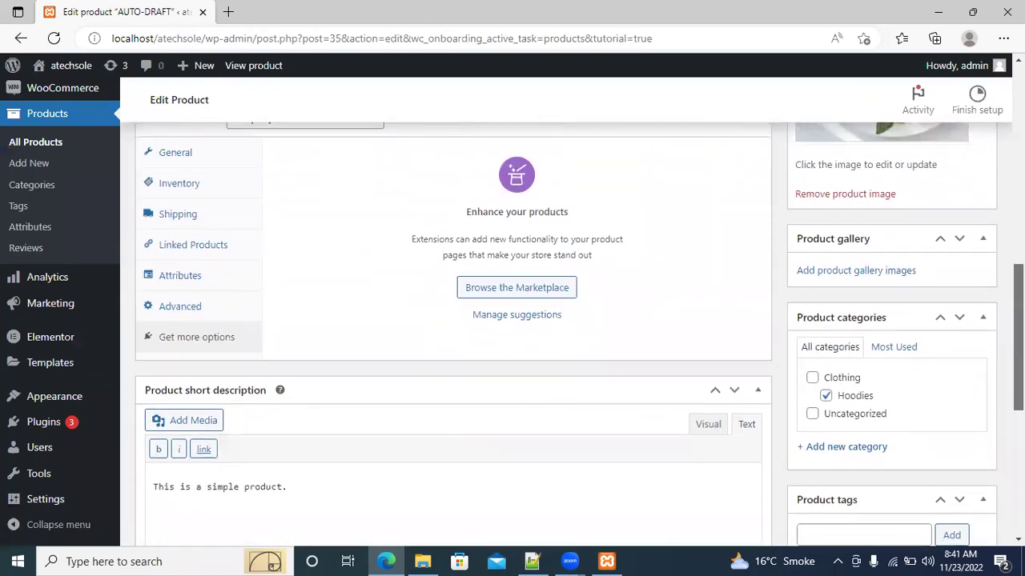
{"action": "left_click", "coordinate": [862, 276]}
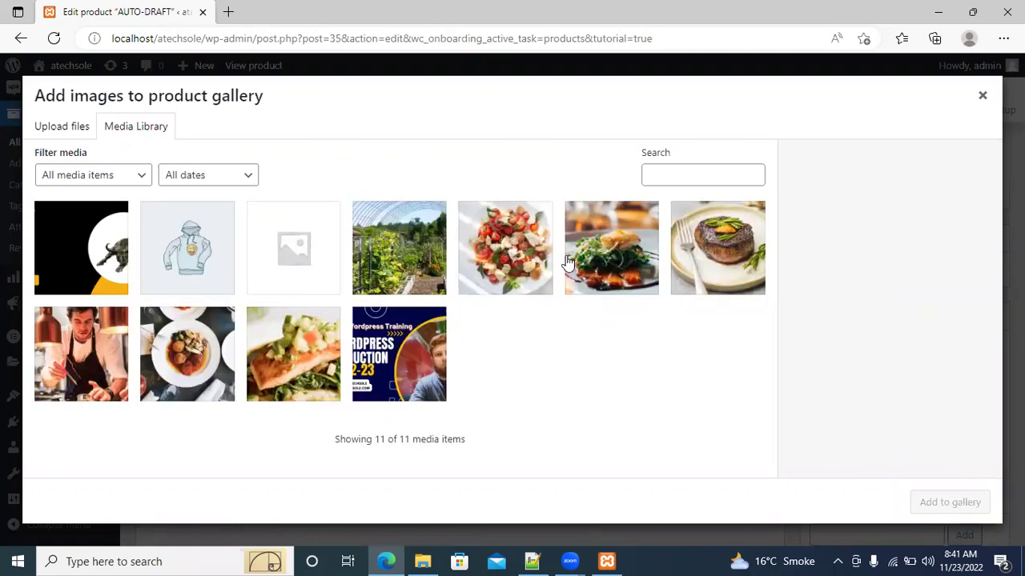
{"action": "left_click", "coordinate": [594, 260]}
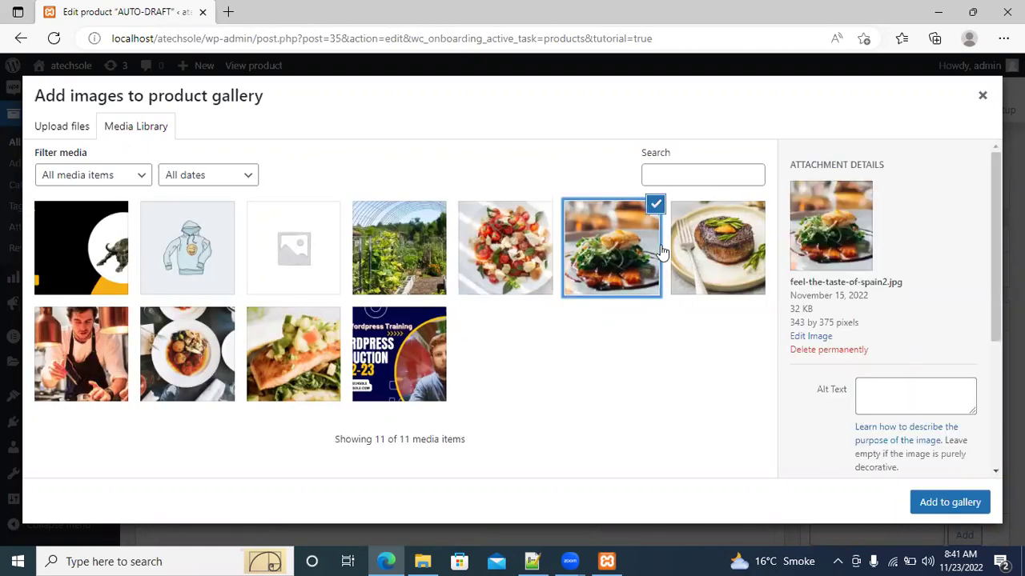
{"action": "left_click", "coordinate": [712, 251]}
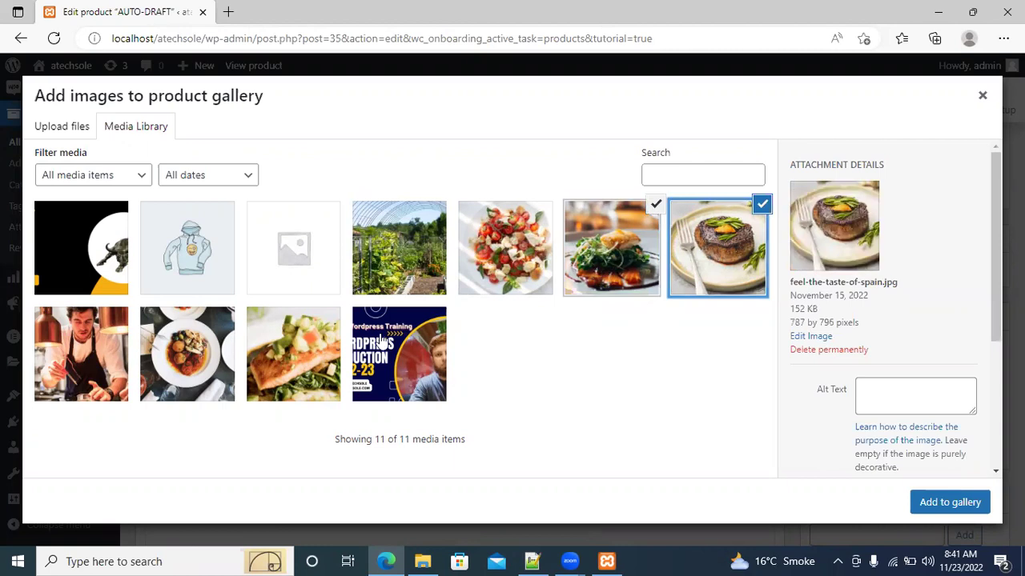
{"action": "left_click", "coordinate": [112, 358]}
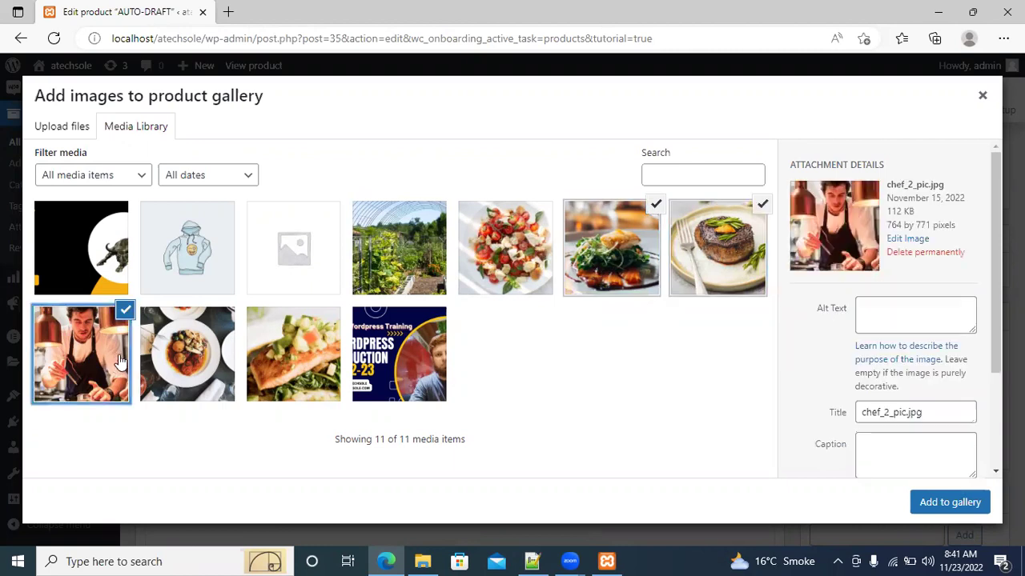
{"action": "left_click", "coordinate": [195, 357]}
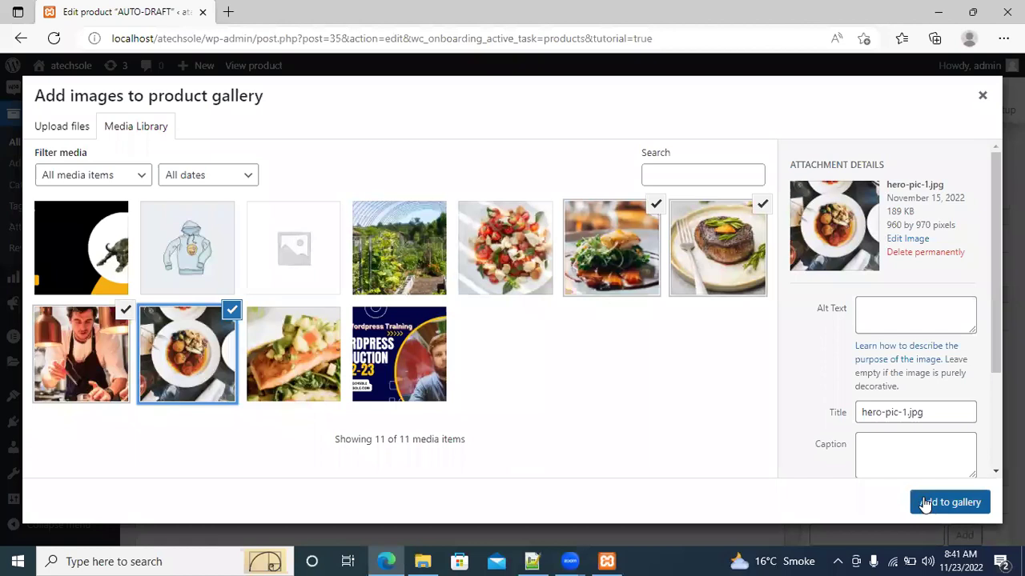
{"action": "left_click", "coordinate": [949, 502]}
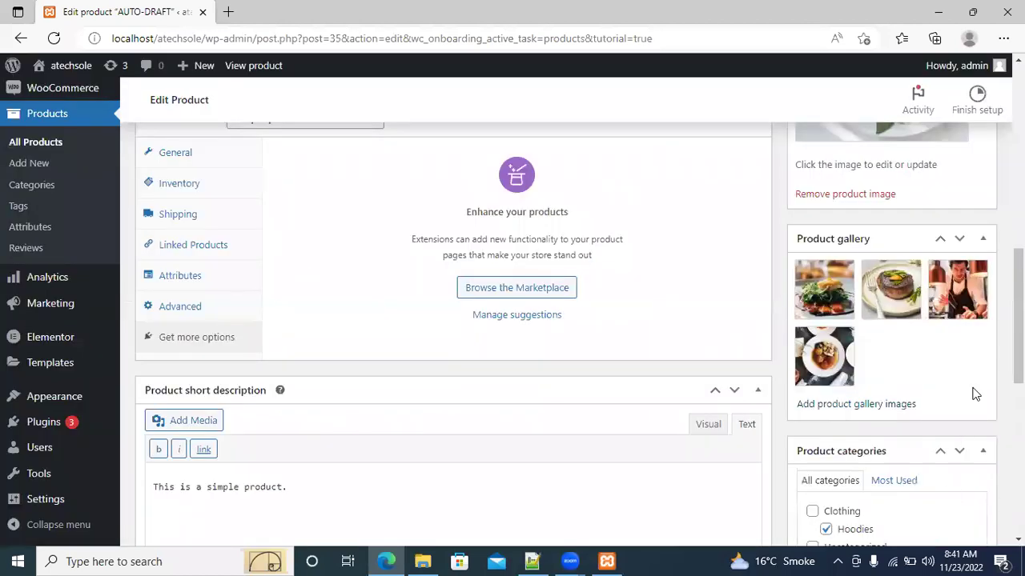
Scroll down to Product categories and tick the Hoodies category
{"action": "scroll", "coordinate": [578, 335], "scroll_direction": "down", "scroll_amount": 2}
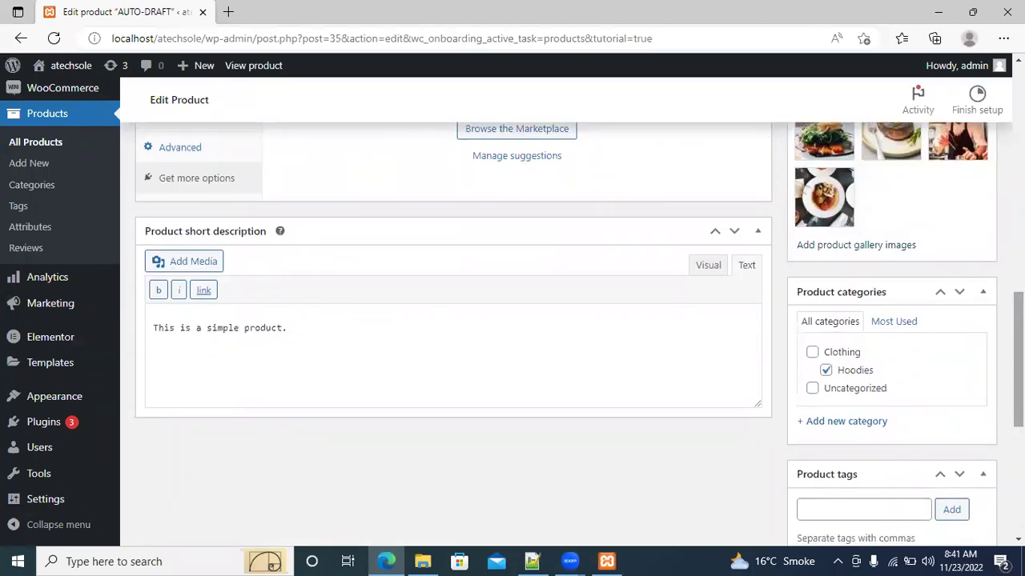
{"action": "scroll", "coordinate": [1016, 360], "scroll_direction": "down", "scroll_amount": 1}
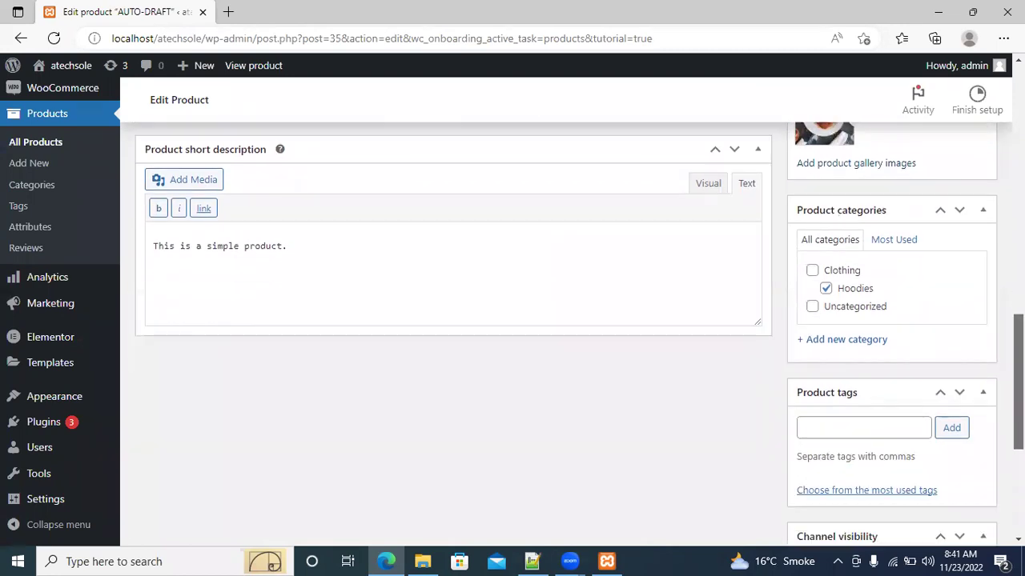
{"action": "left_click", "coordinate": [826, 289]}
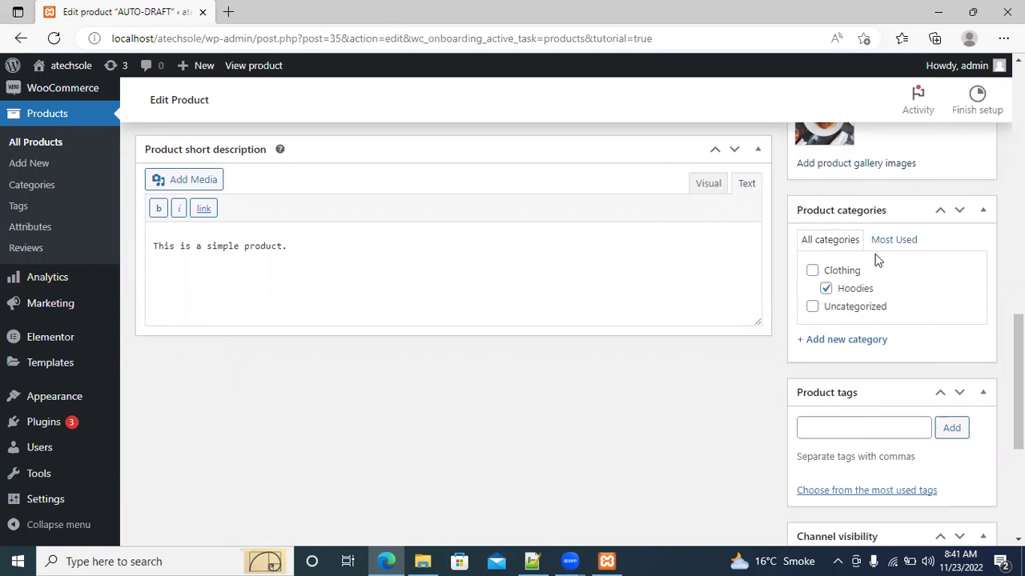
Add a new top-level category named shoes with no parent, and untick Hoodies
{"action": "left_click", "coordinate": [833, 342]}
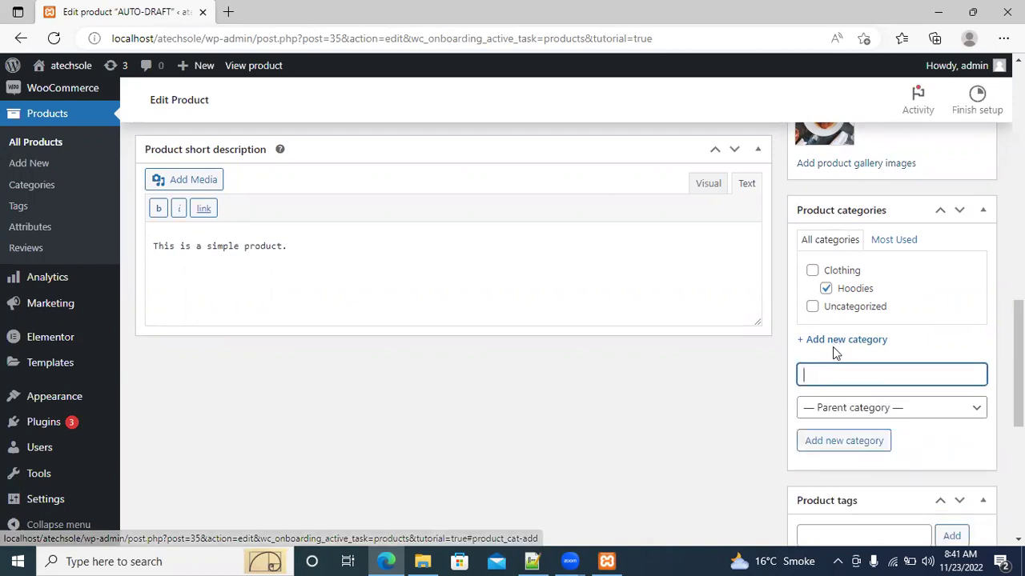
{"action": "type", "text": "shoes"}
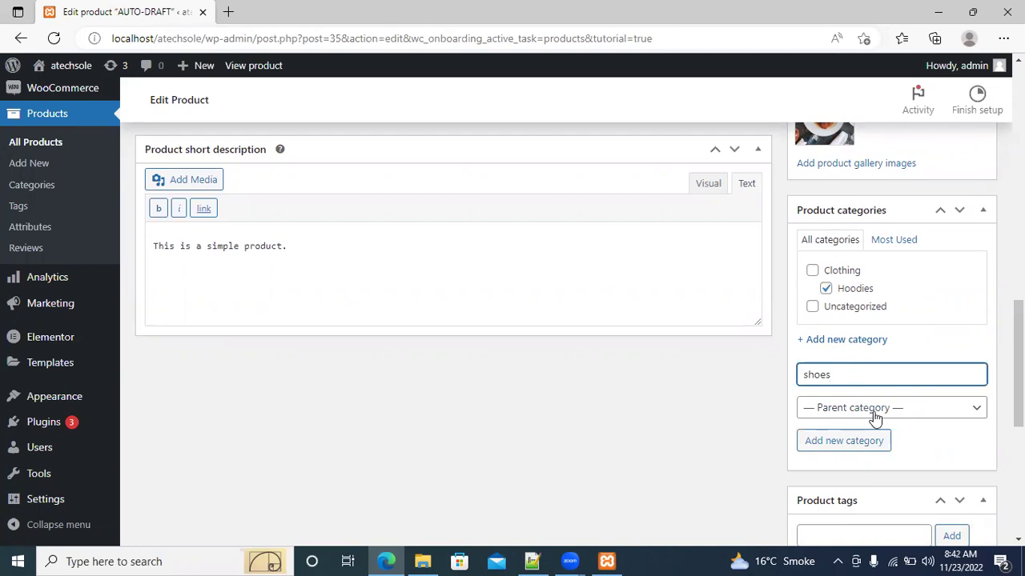
{"action": "left_click", "coordinate": [870, 442]}
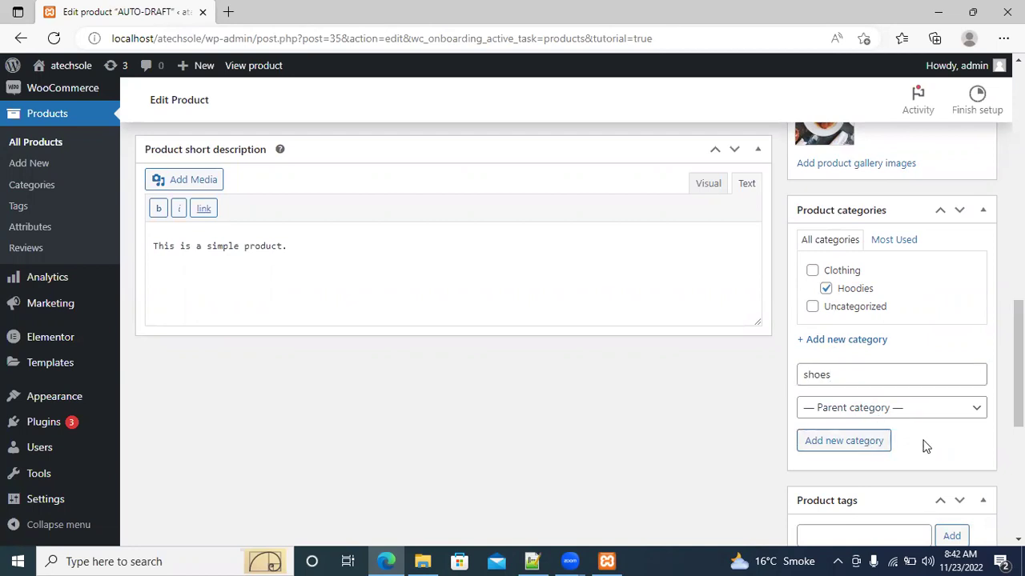
{"action": "left_click", "coordinate": [863, 448]}
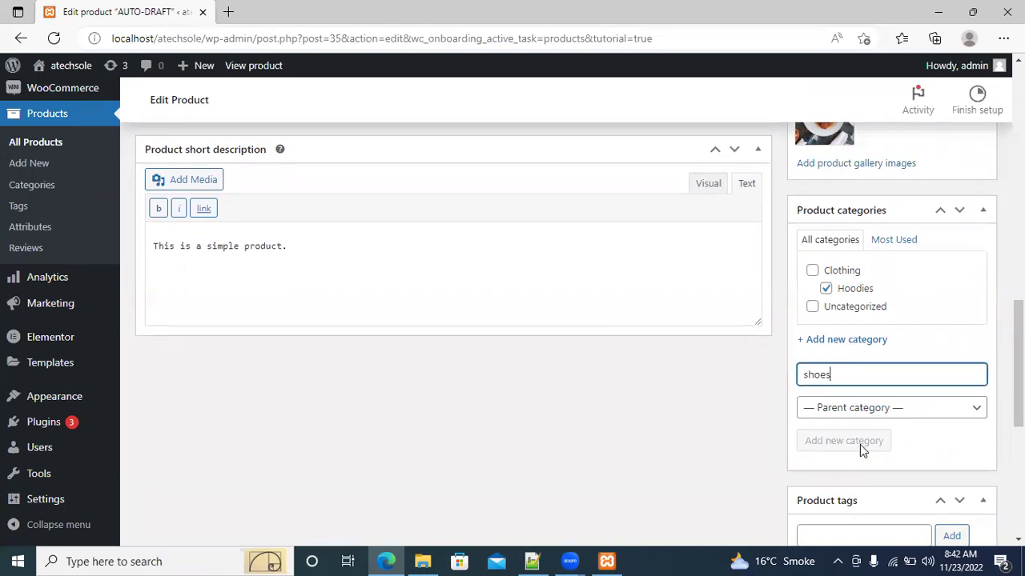
{"action": "left_click", "coordinate": [924, 410]}
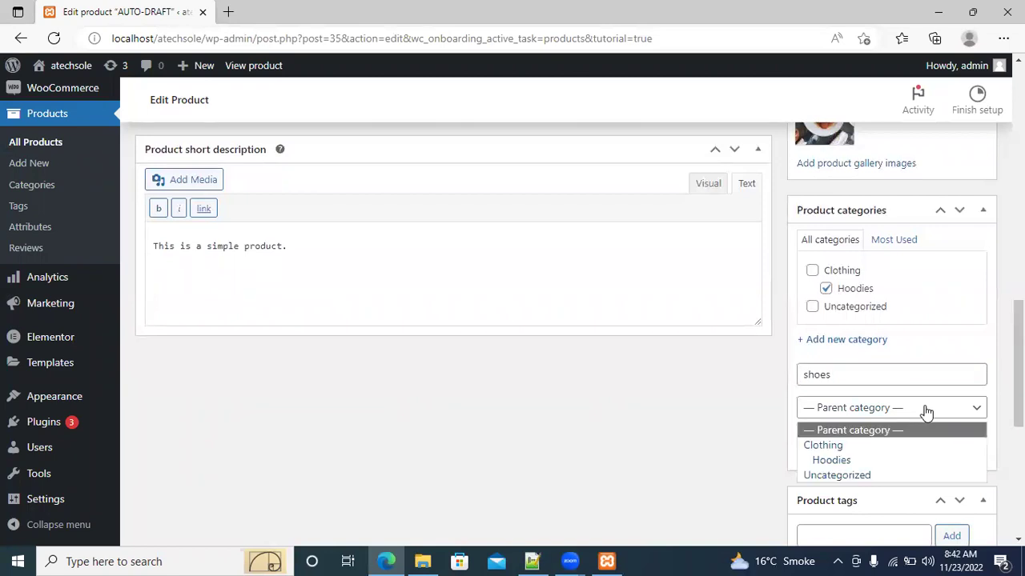
{"action": "left_click", "coordinate": [854, 431]}
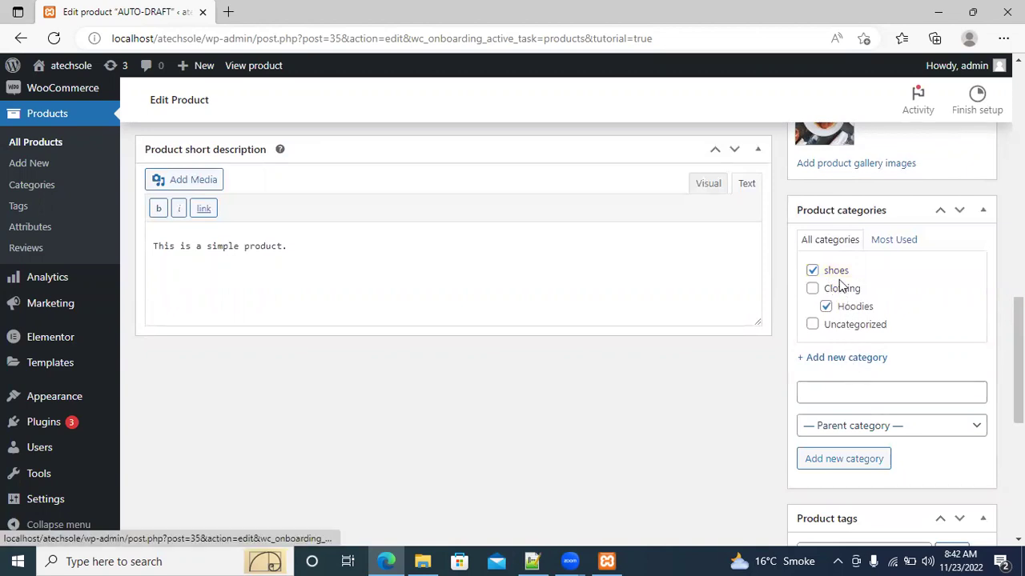
{"action": "left_click", "coordinate": [825, 308]}
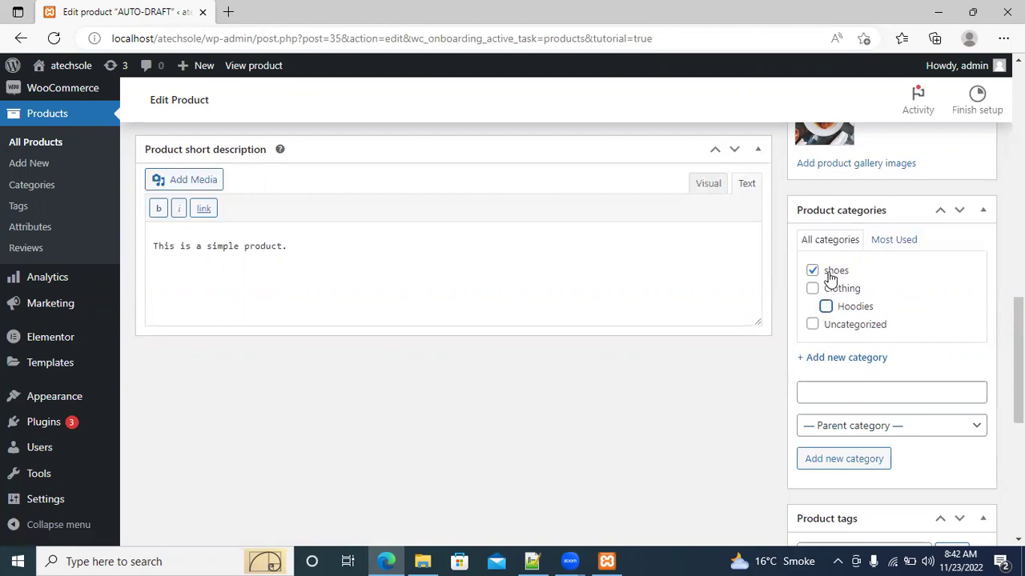
Add a category named nike with shoes chosen as its parent category
{"action": "left_click", "coordinate": [867, 390]}
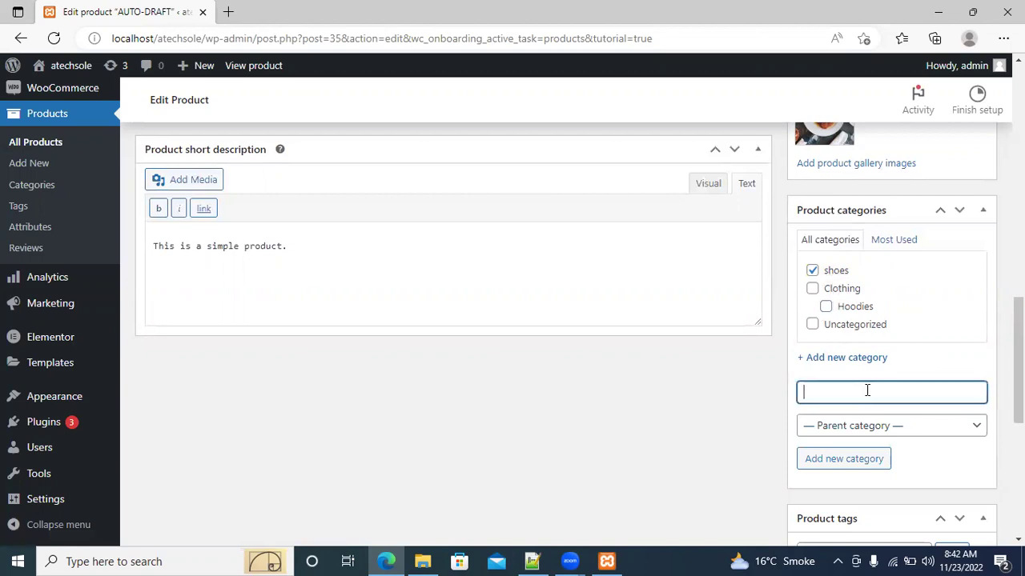
{"action": "type", "text": "nike"}
{"action": "left_click", "coordinate": [889, 424]}
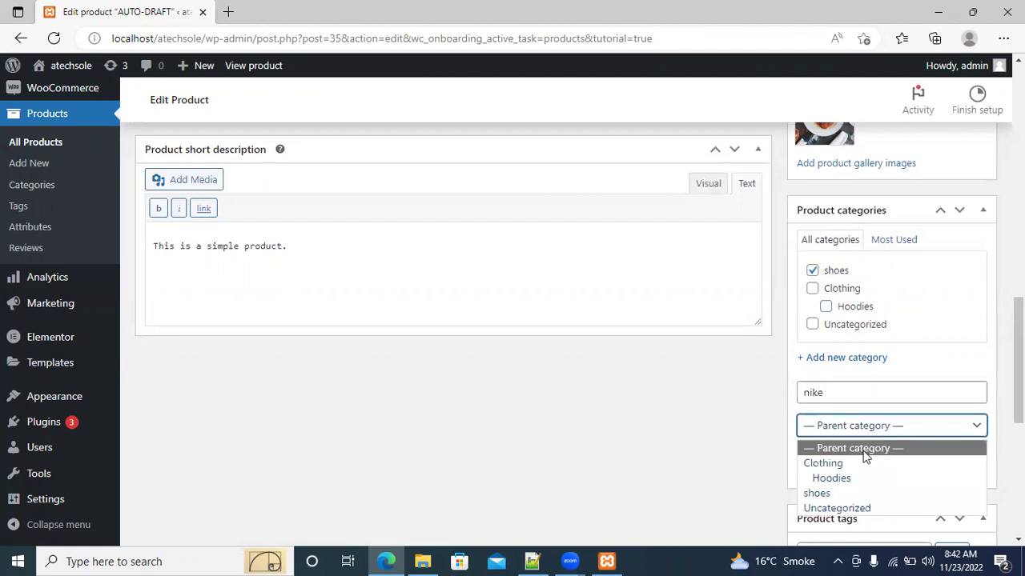
{"action": "left_click", "coordinate": [832, 491]}
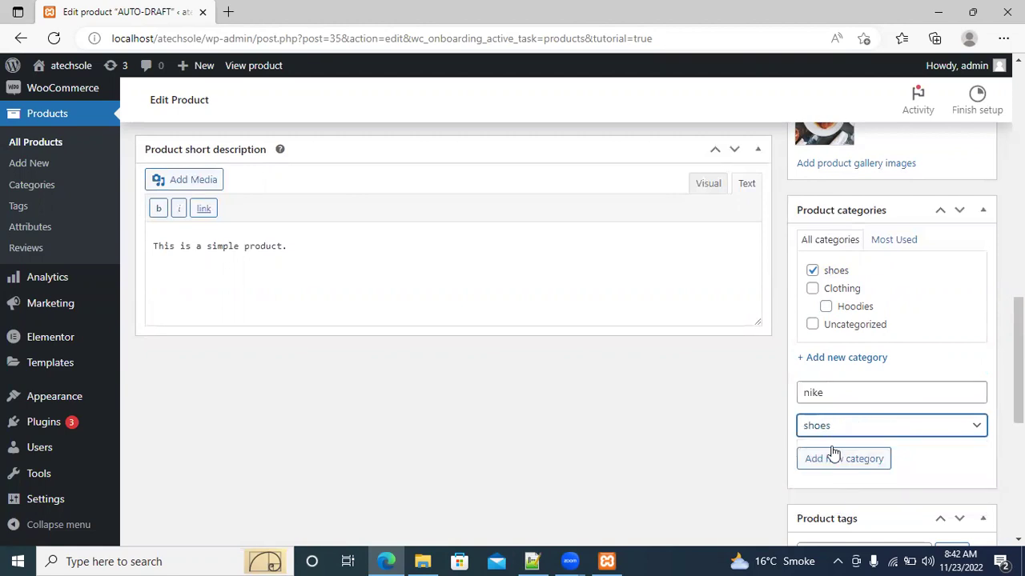
{"action": "left_click", "coordinate": [832, 460]}
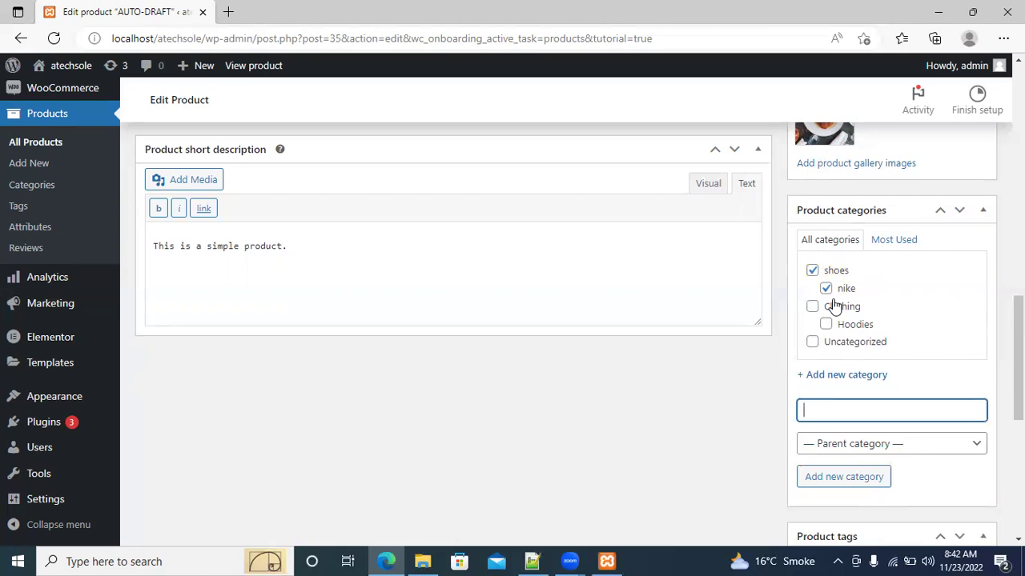
Search daraz in a new tab, open Daraz.pk, and choose 'Not Interested' on its popup
{"action": "key", "text": "ctrl+t"}
{"action": "type", "text": "daraz"}
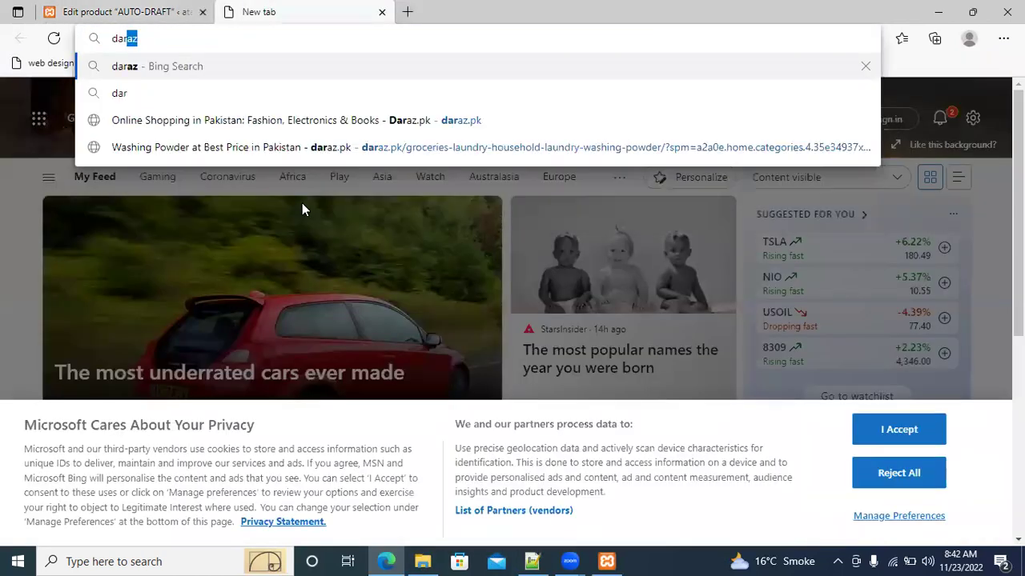
{"action": "key", "text": "Return"}
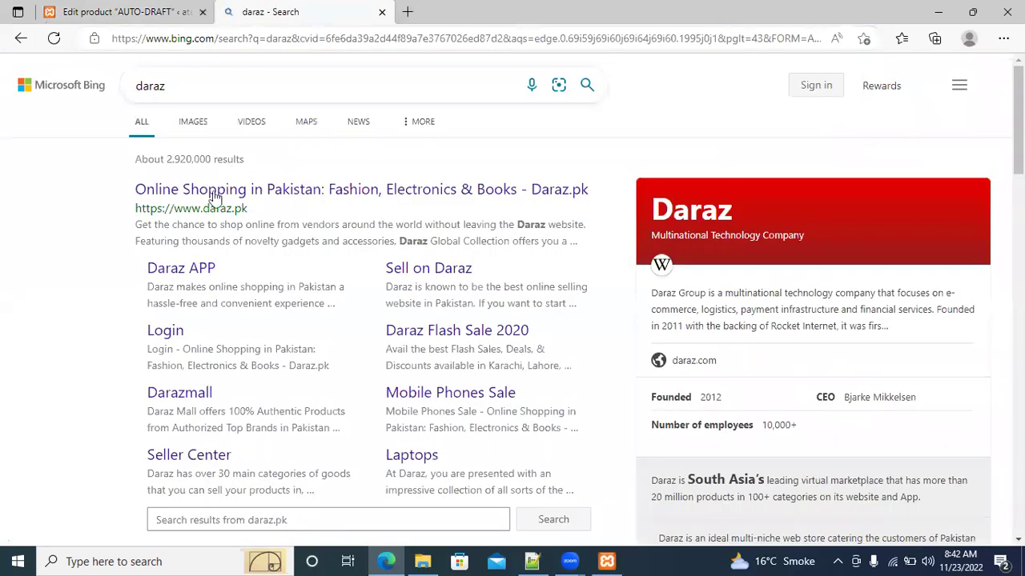
{"action": "left_click", "coordinate": [203, 190]}
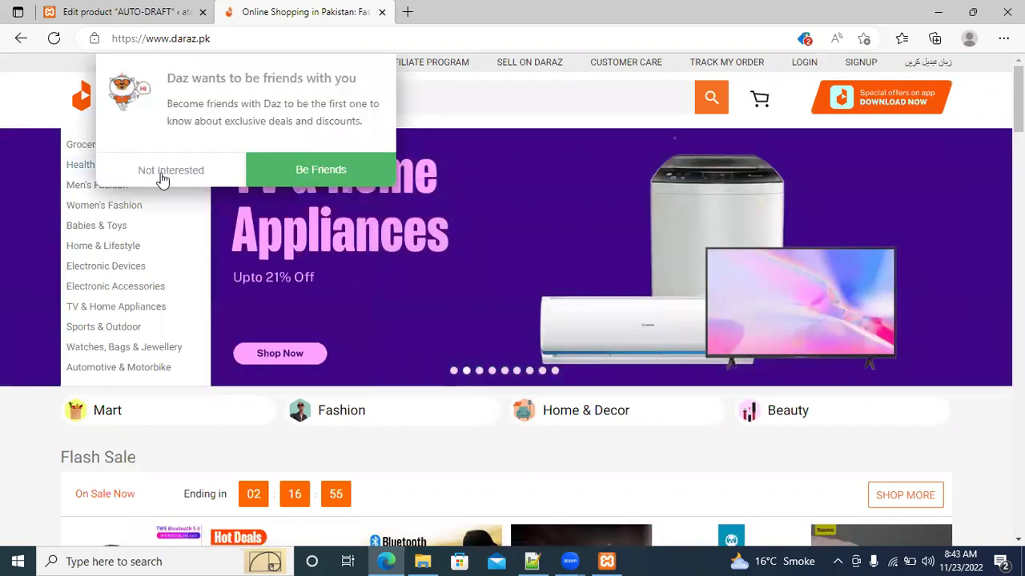
{"action": "left_click", "coordinate": [172, 171]}
{"action": "mouse_move", "coordinate": [136, 164]}
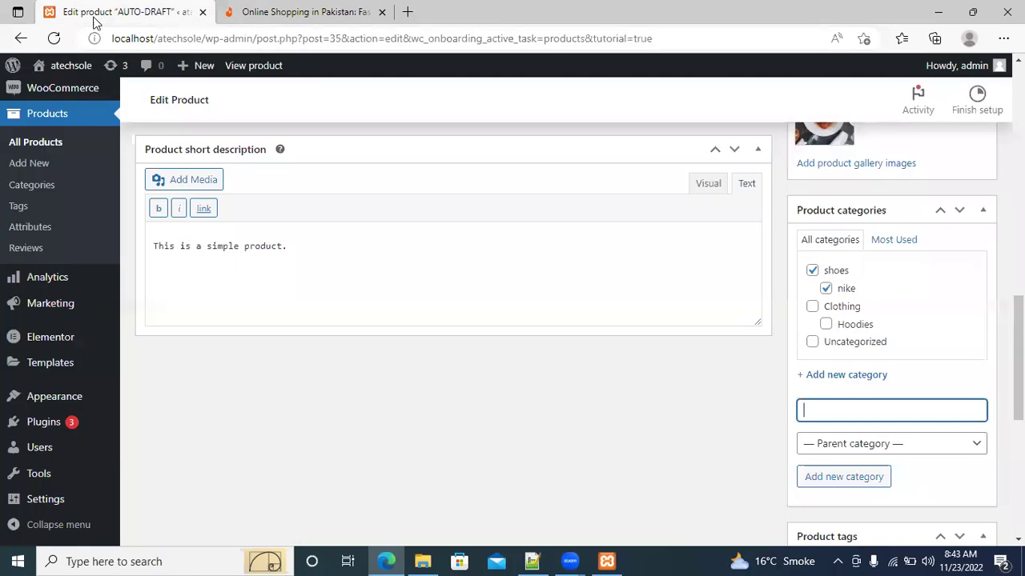
Go back to the Edit product tab and place the cursor in the Product tags field
{"action": "left_click", "coordinate": [91, 13]}
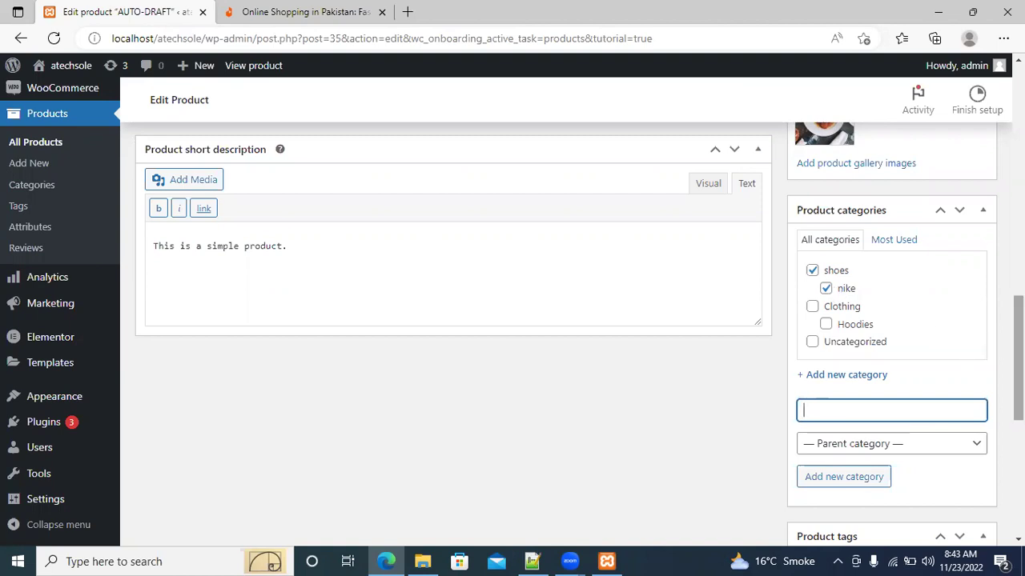
{"action": "scroll", "coordinate": [1019, 352], "scroll_direction": "down", "scroll_amount": 3}
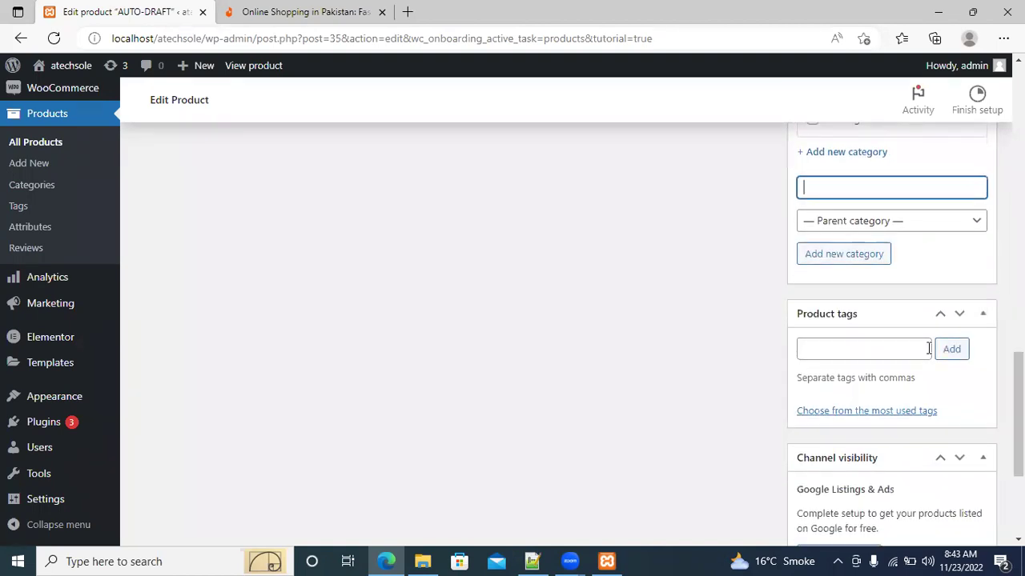
{"action": "left_click", "coordinate": [897, 354]}
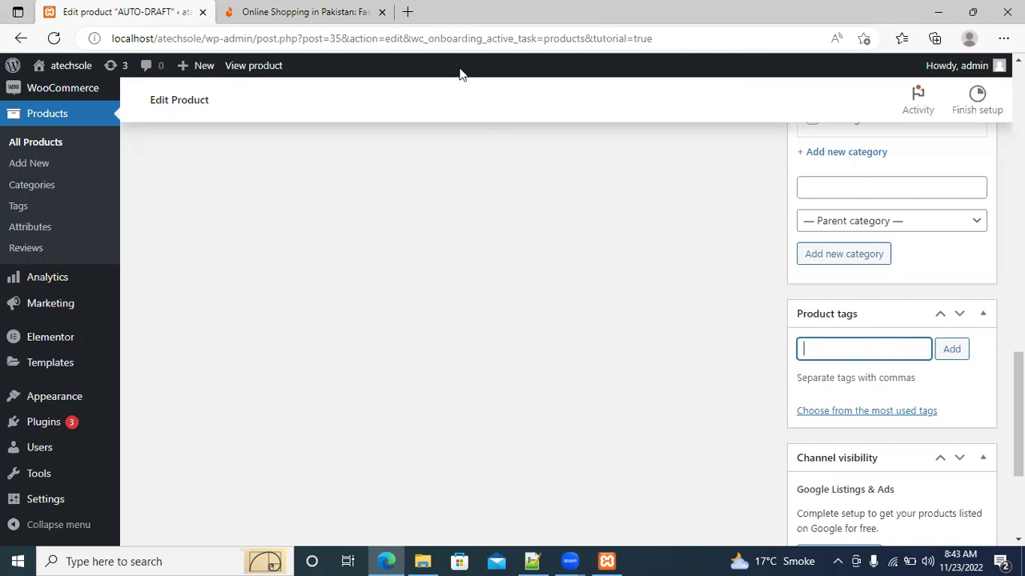
Load Google in a new tab and search for 'free keywords generator'
{"action": "key", "text": "ctrl+t"}
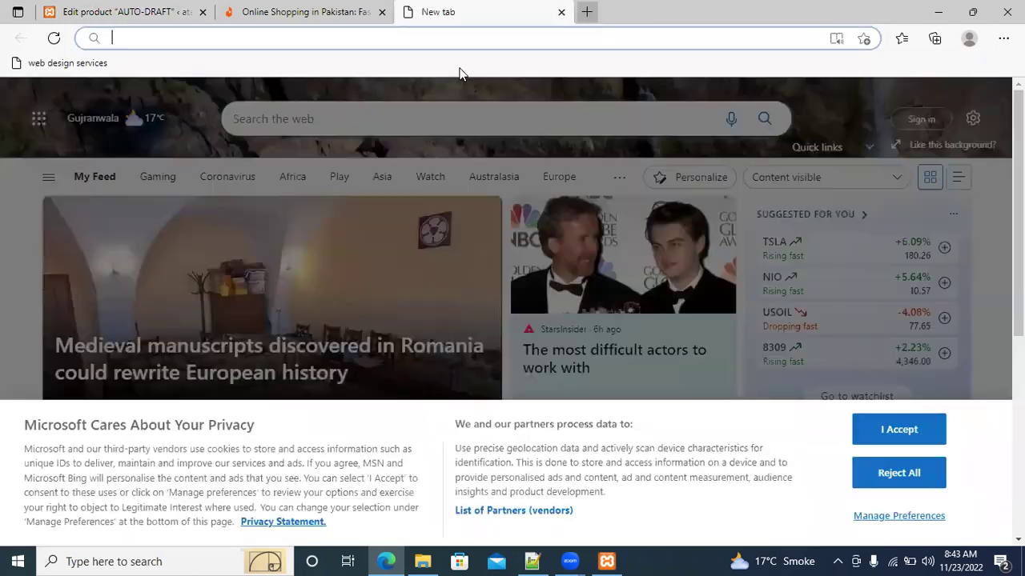
{"action": "type", "text": "g"}
{"action": "key", "text": "Return"}
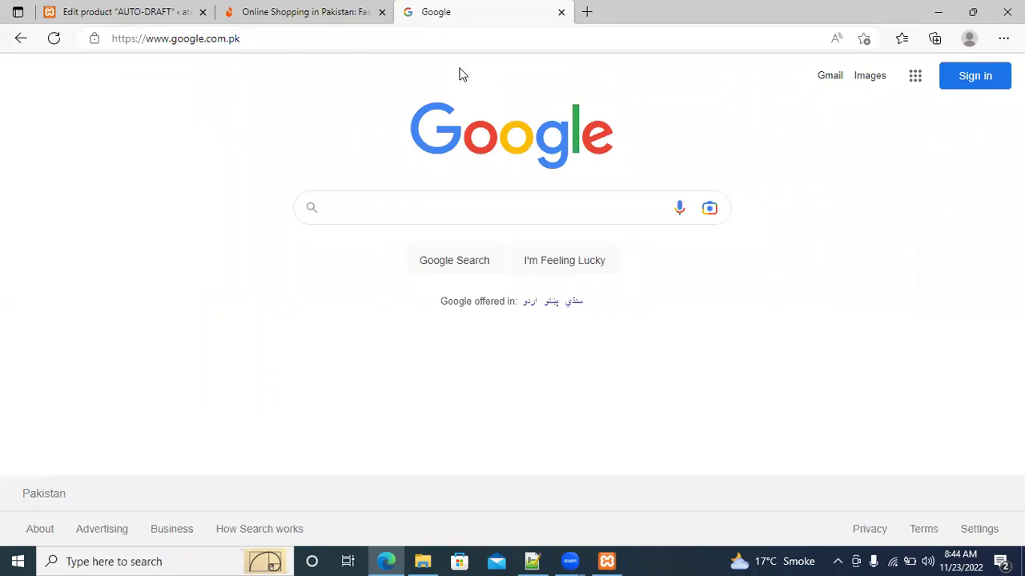
{"action": "type", "text": "free "}
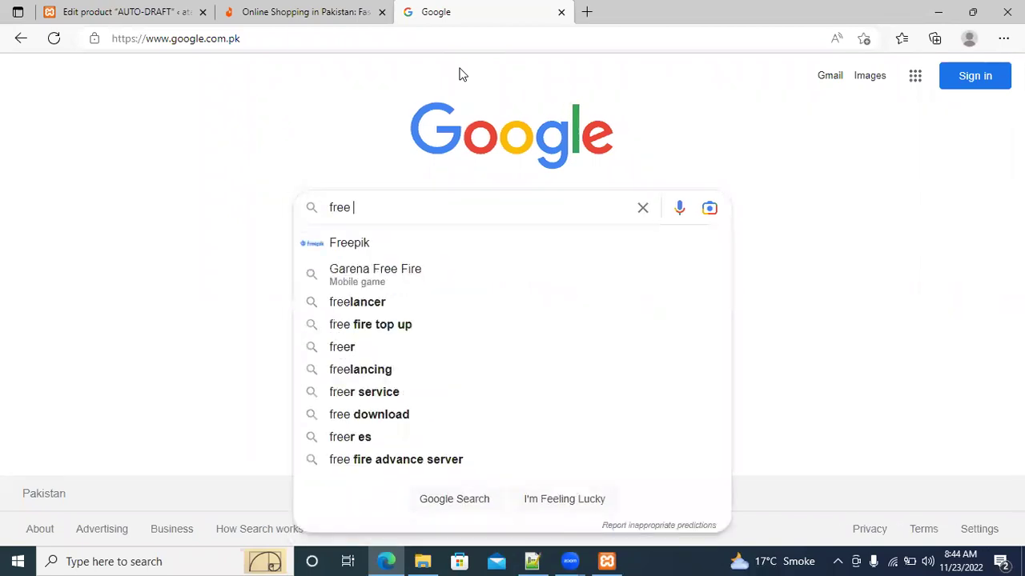
{"action": "type", "text": "keywords"}
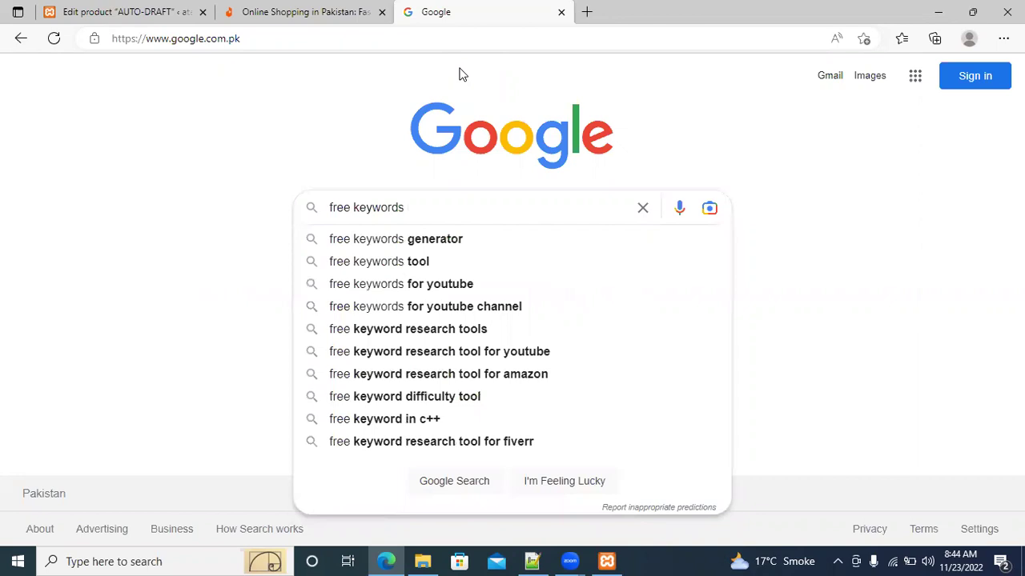
{"action": "left_click", "coordinate": [435, 239]}
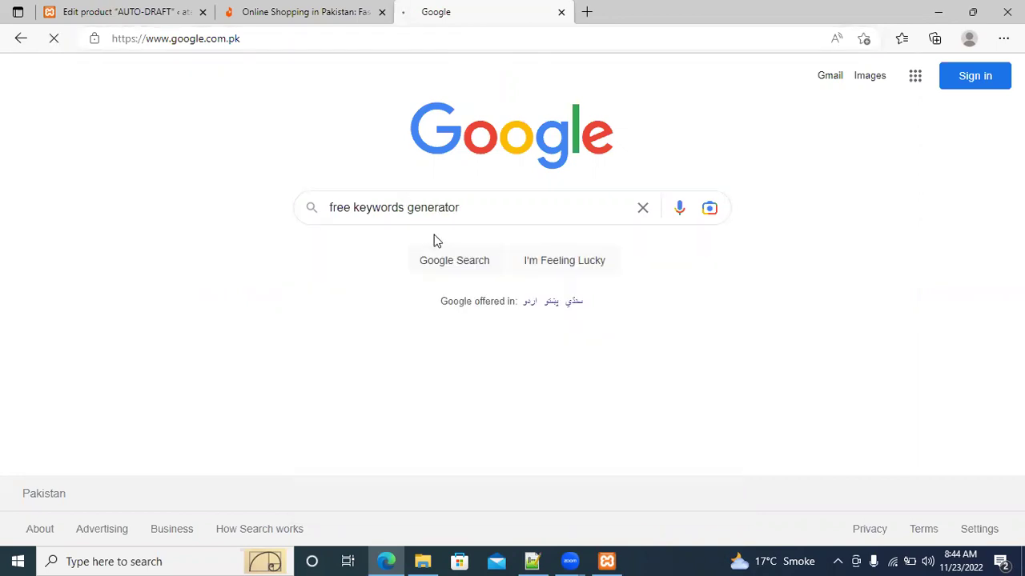
{"action": "key", "text": "ctrl+shift+Tab"}
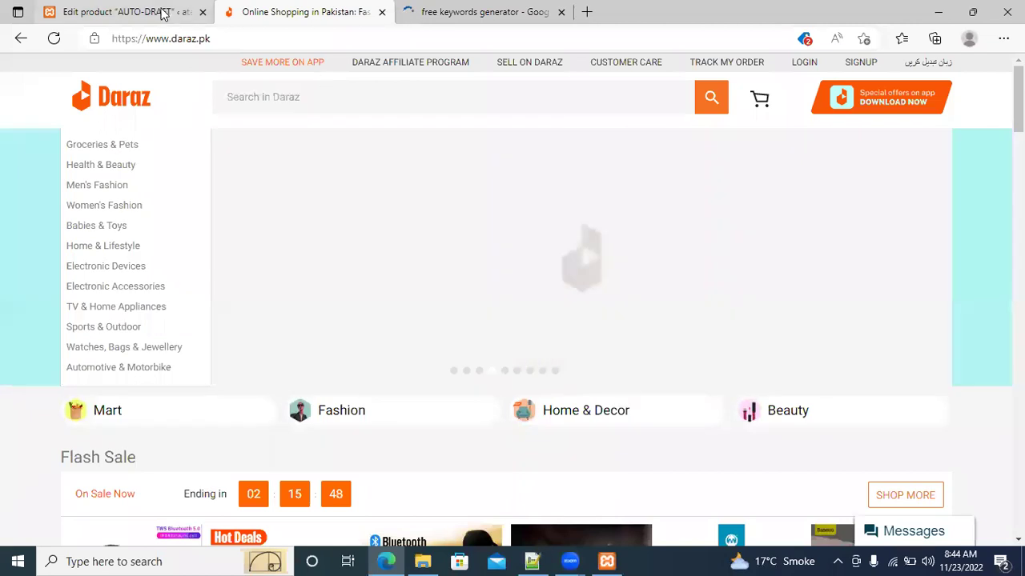
{"action": "left_click", "coordinate": [164, 12]}
{"action": "key", "text": "ctrl+shift+Tab"}
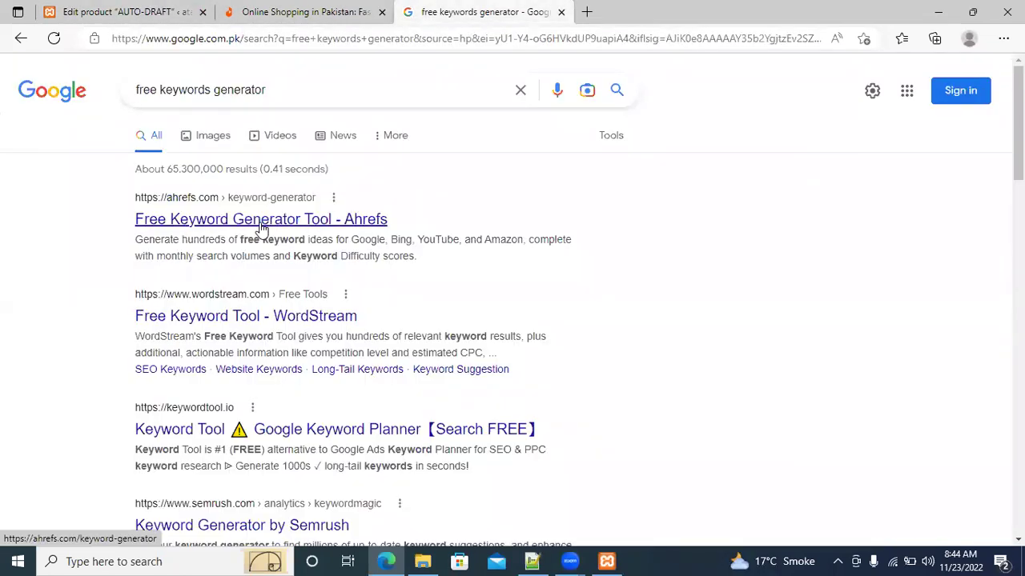
Open the WordStream Free Keyword Tool and run a keyword search for shoes
{"action": "left_click", "coordinate": [228, 317]}
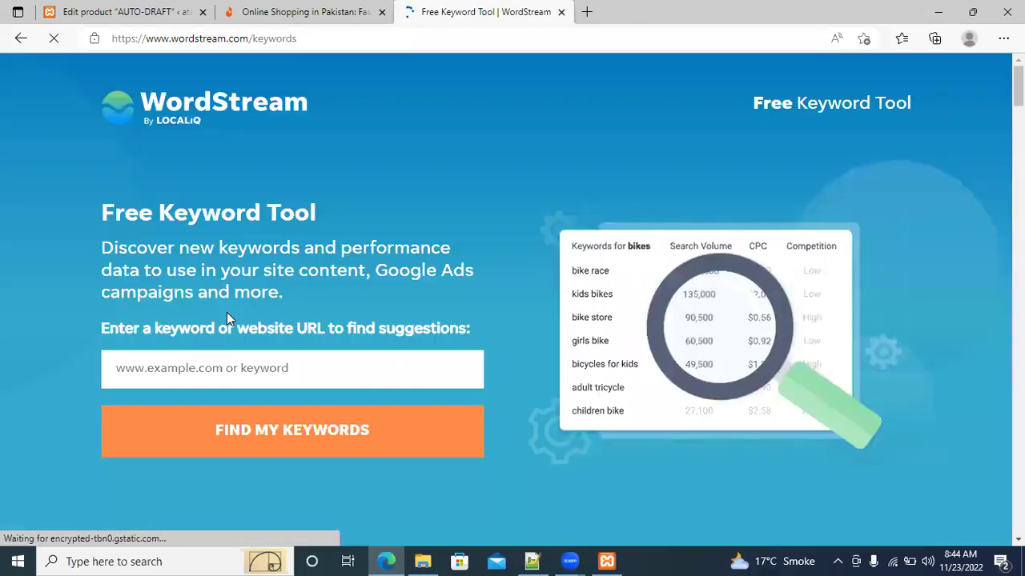
{"action": "left_click", "coordinate": [276, 367]}
{"action": "type", "text": "shoes"}
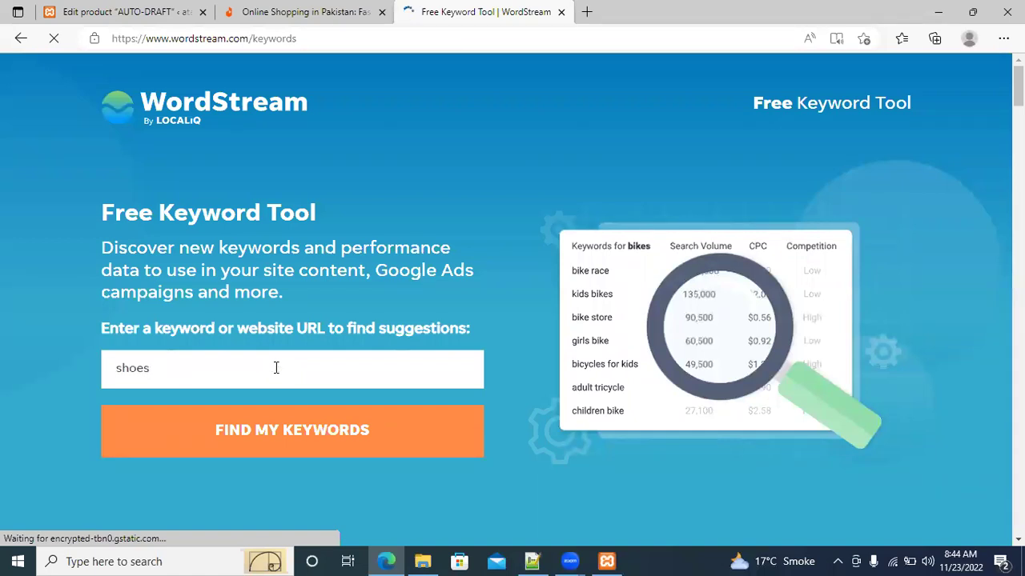
{"action": "left_click", "coordinate": [305, 437]}
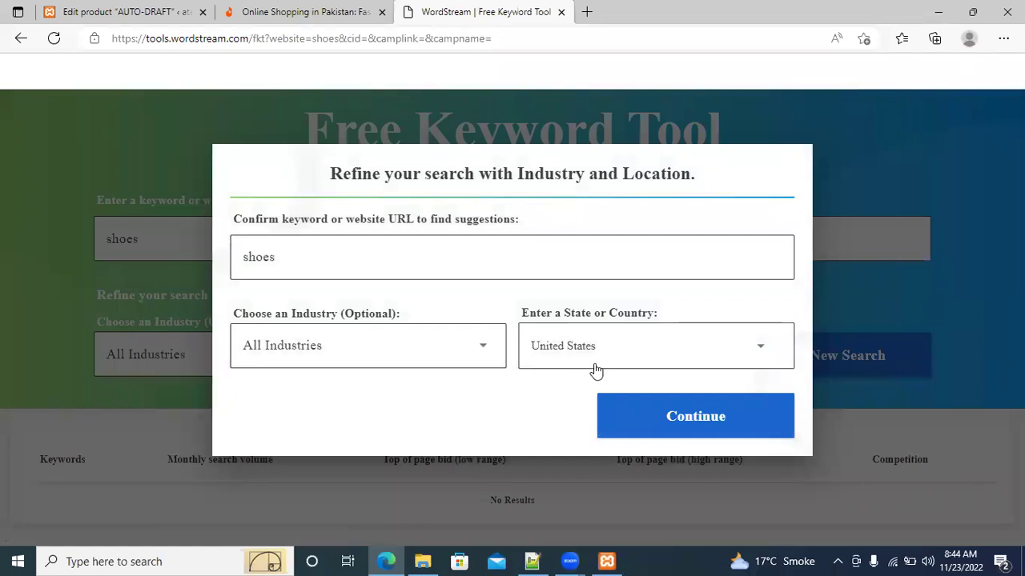
Choose Shopping, Collectibles & Gifts as the industry for the shoes search
{"action": "left_click", "coordinate": [476, 357]}
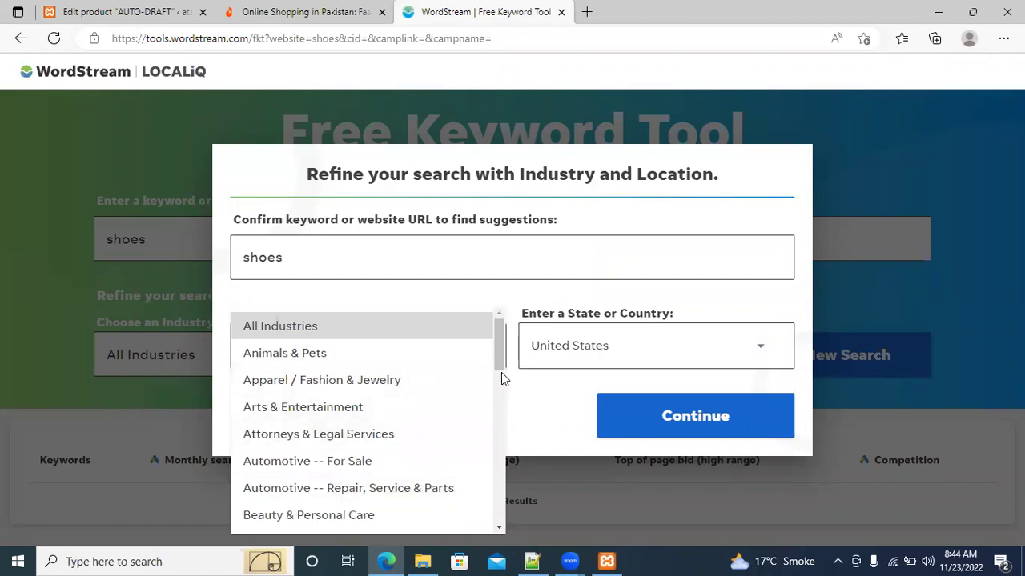
{"action": "scroll", "coordinate": [501, 372], "scroll_direction": "down", "scroll_amount": 1}
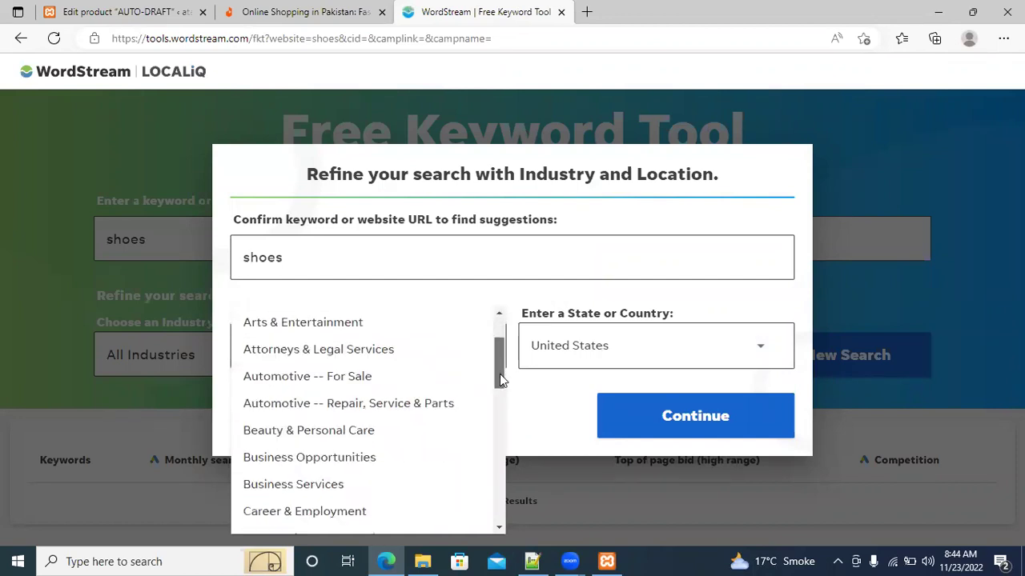
{"action": "left_click_drag", "start_coordinate": [499, 373], "coordinate": [479, 472]}
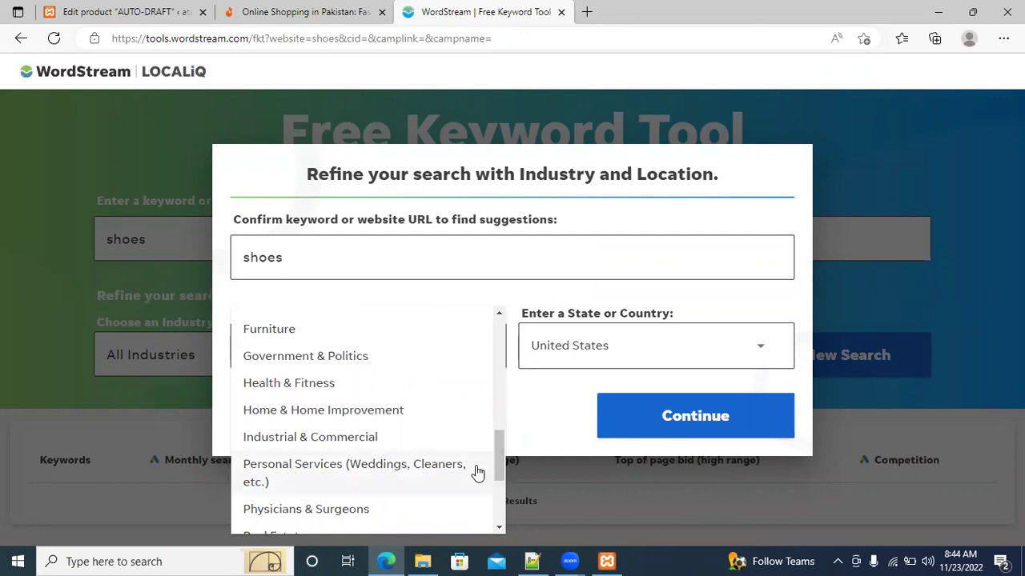
{"action": "left_click_drag", "start_coordinate": [499, 457], "coordinate": [499, 500]}
{"action": "left_click", "coordinate": [404, 448]}
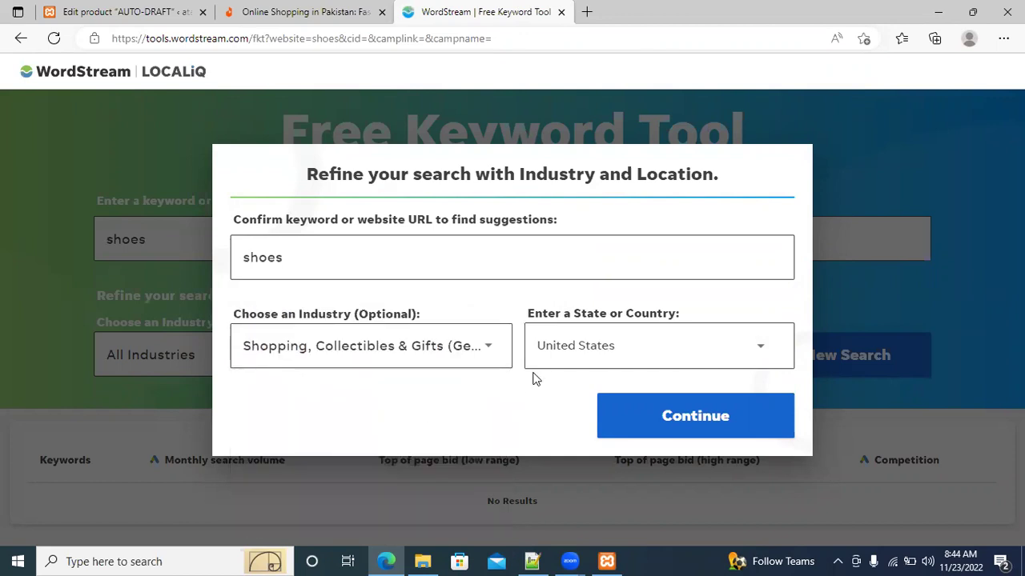
Keep United States as the country and continue to the keyword results
{"action": "left_click", "coordinate": [587, 355]}
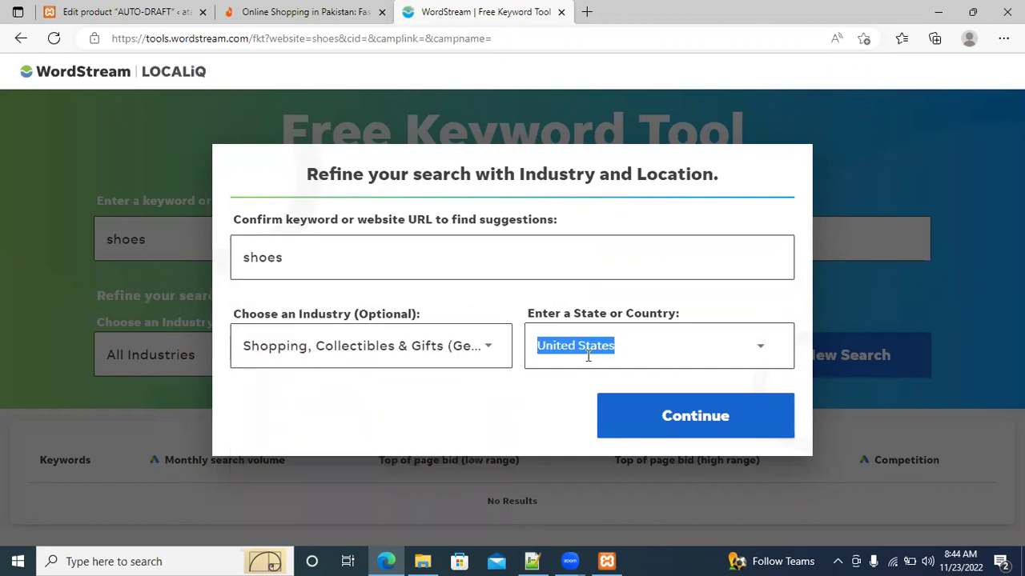
{"action": "left_click", "coordinate": [757, 355]}
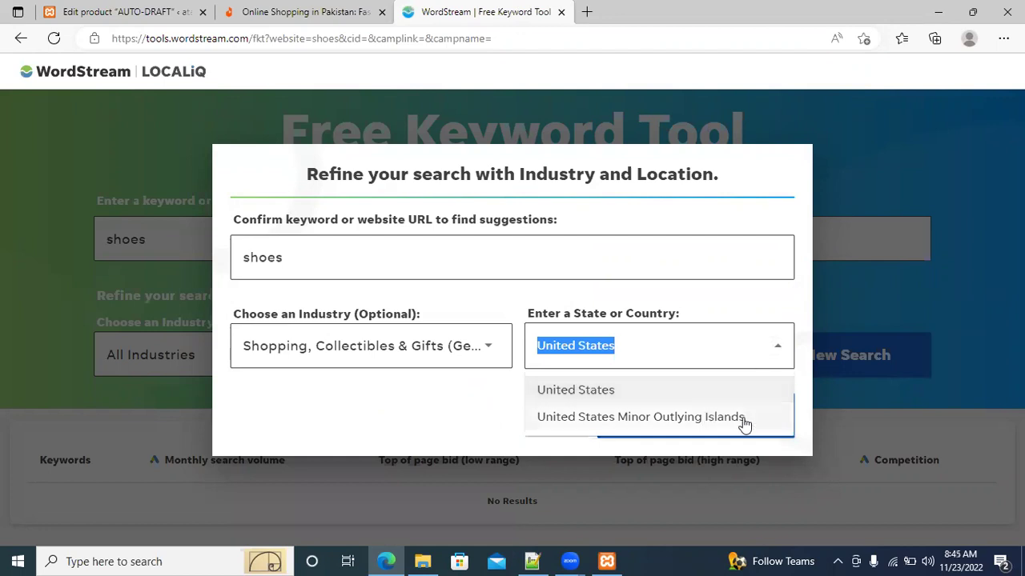
{"action": "left_click", "coordinate": [773, 356]}
{"action": "left_click", "coordinate": [774, 356]}
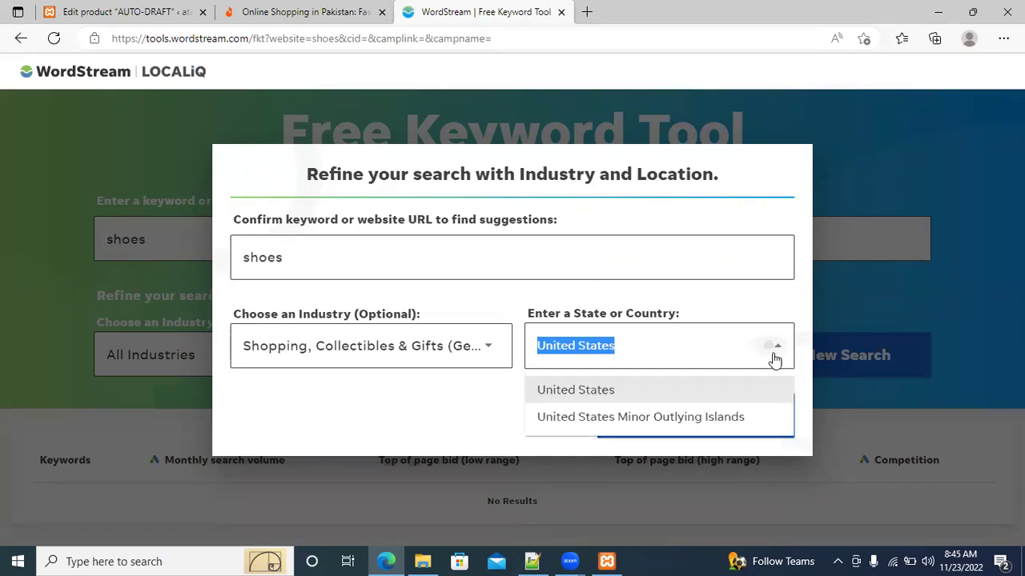
{"action": "left_click", "coordinate": [473, 400]}
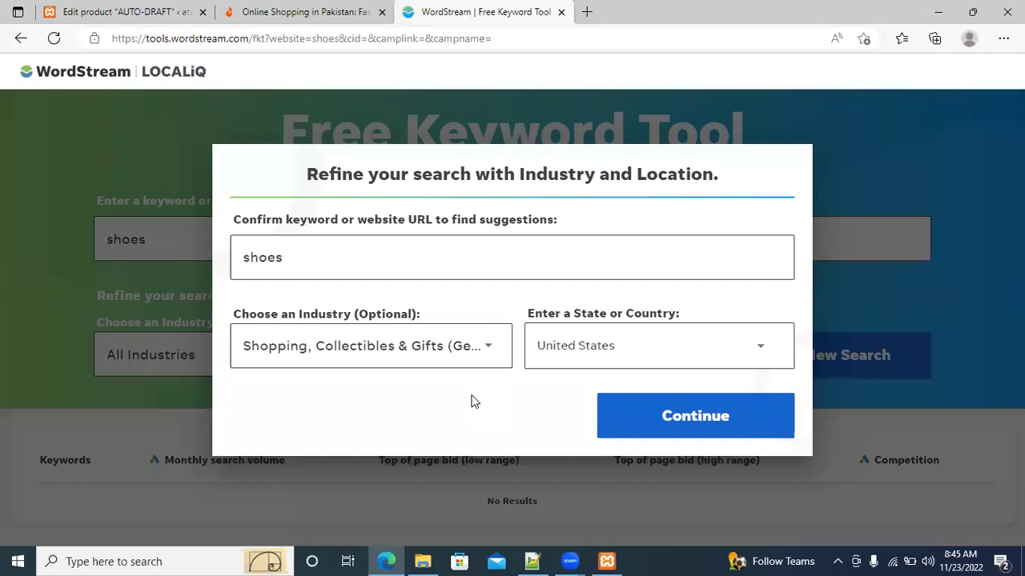
{"action": "left_click", "coordinate": [642, 344]}
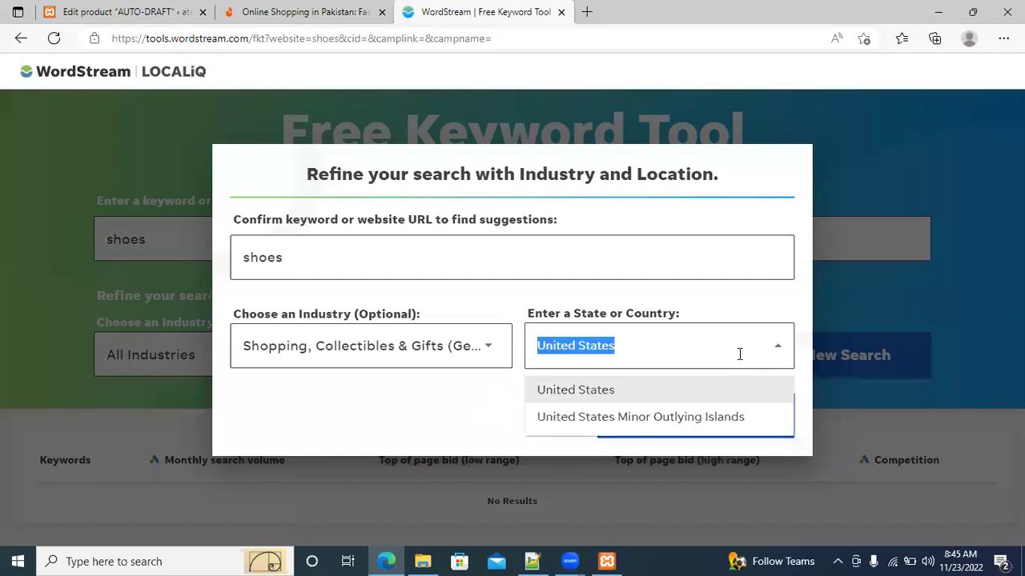
{"action": "left_click", "coordinate": [504, 397]}
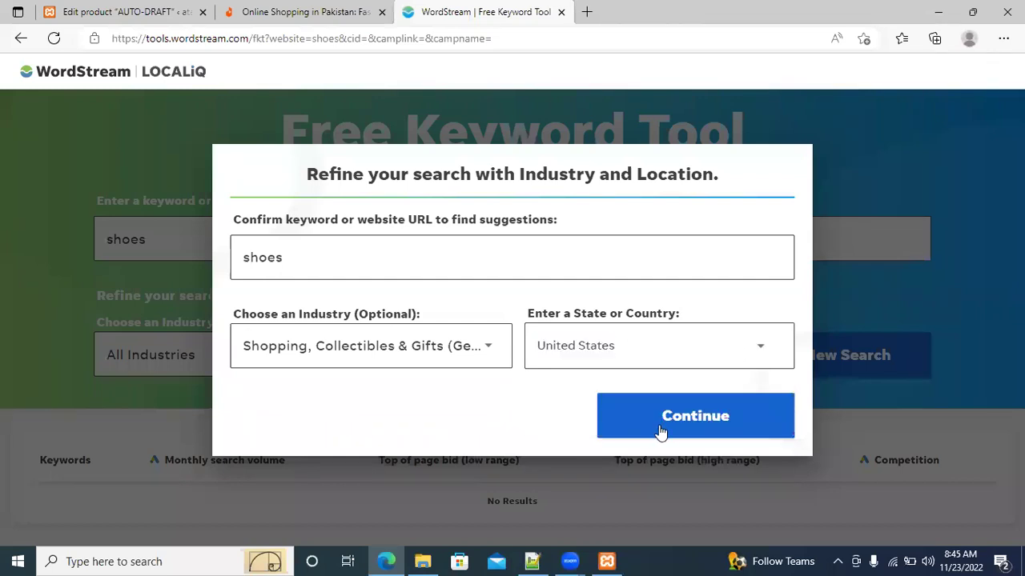
{"action": "left_click", "coordinate": [680, 418]}
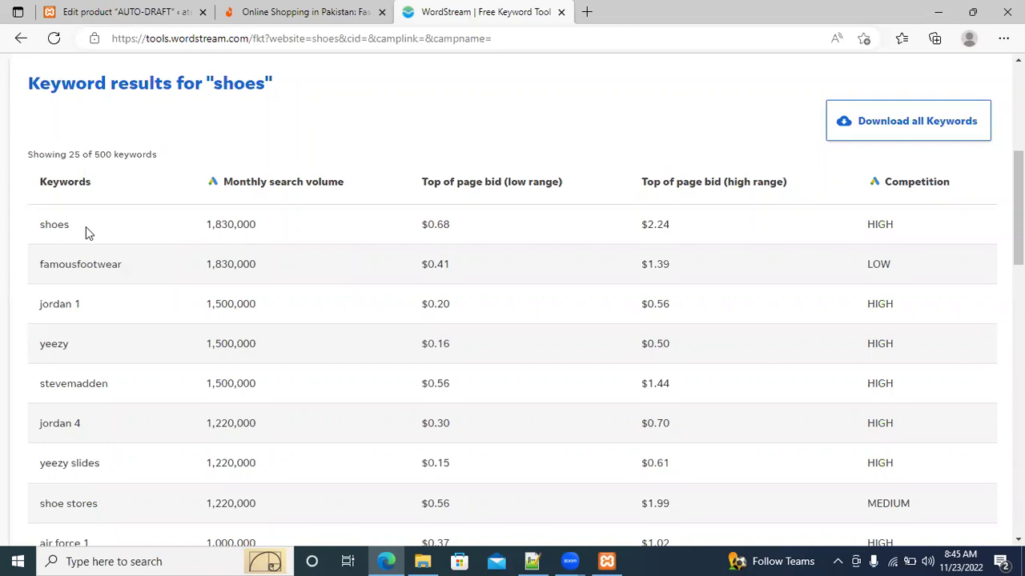
Select the top keyword shoes in the results table's Keywords column
{"action": "double_click", "coordinate": [57, 225]}
{"action": "key", "text": "ctrl+c"}
Paste shoes into Product tags, add it, then switch back to the WordStream results
{"action": "left_click", "coordinate": [152, 11]}
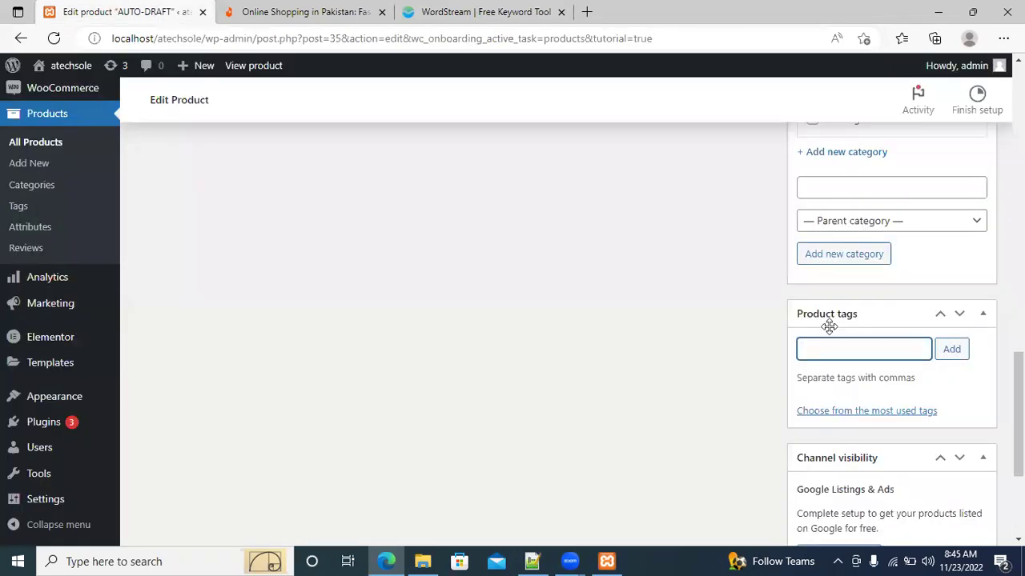
{"action": "key", "text": "ctrl+v"}
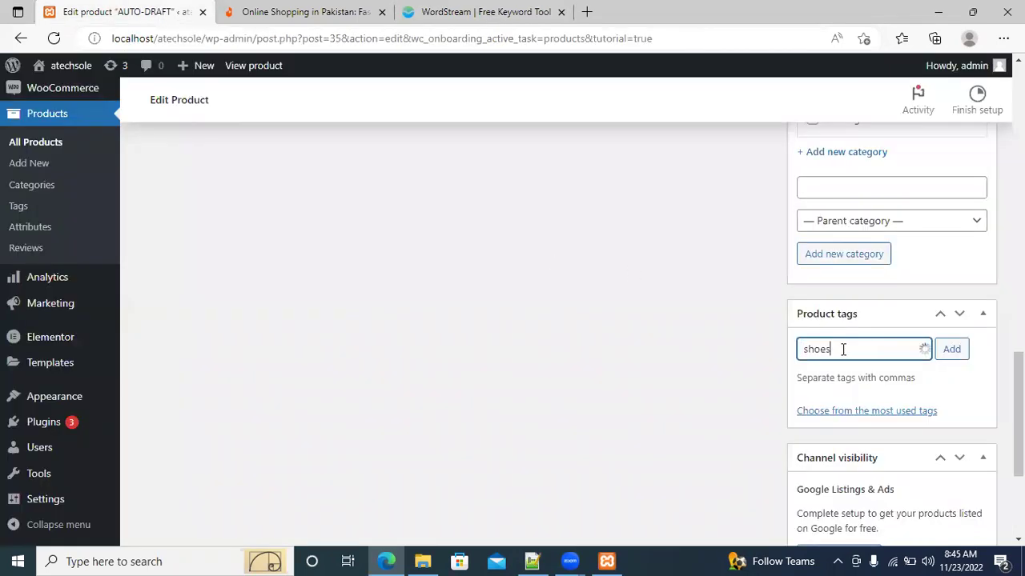
{"action": "left_click", "coordinate": [954, 352]}
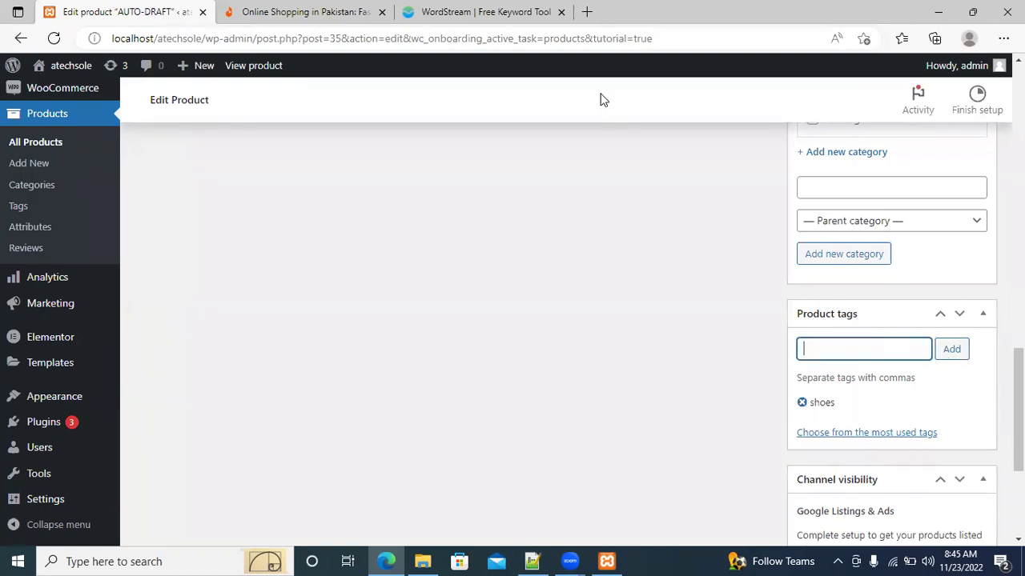
{"action": "left_click", "coordinate": [526, 168]}
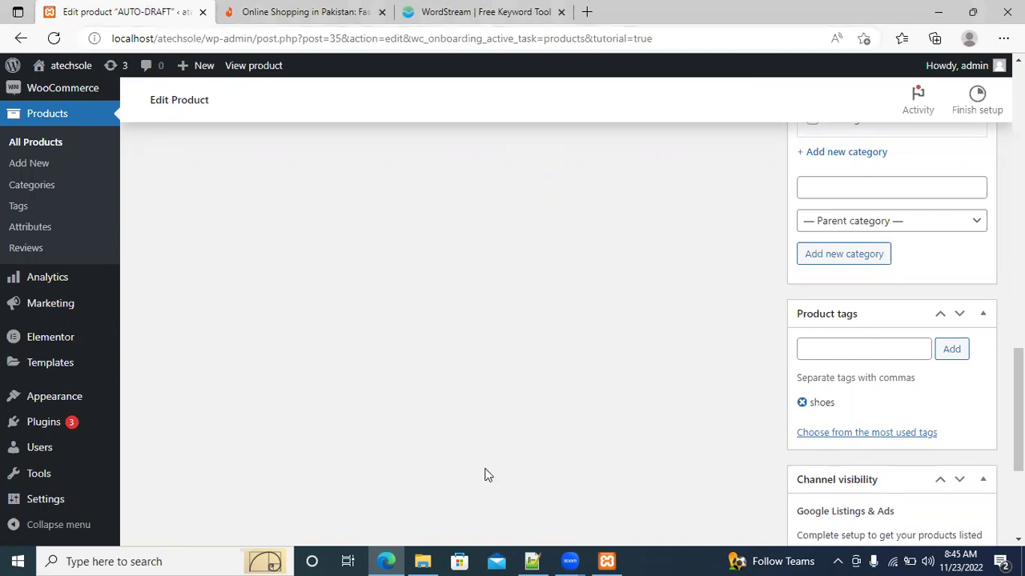
{"action": "mouse_move", "coordinate": [386, 561]}
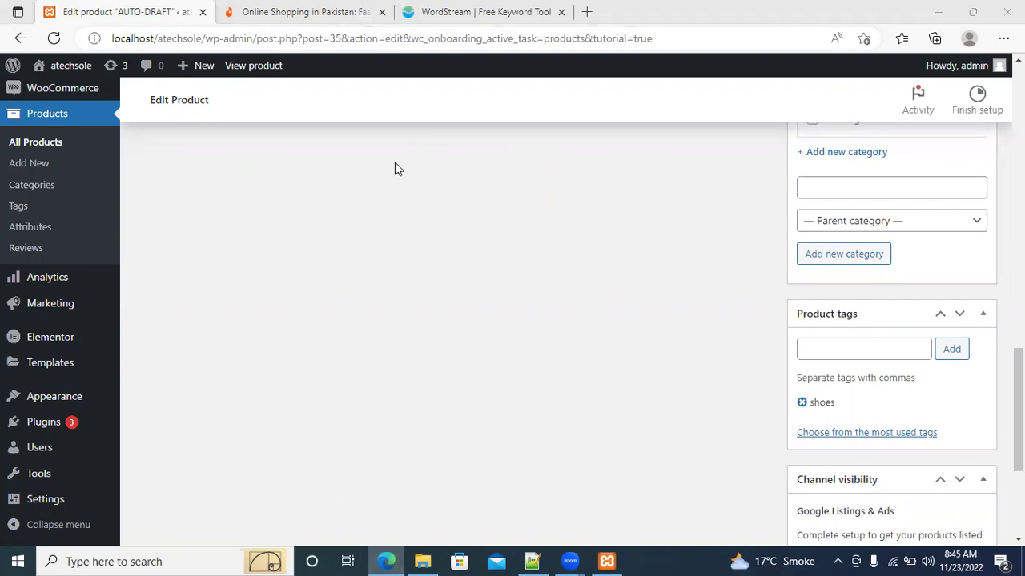
{"action": "key", "text": "alt+Tab"}
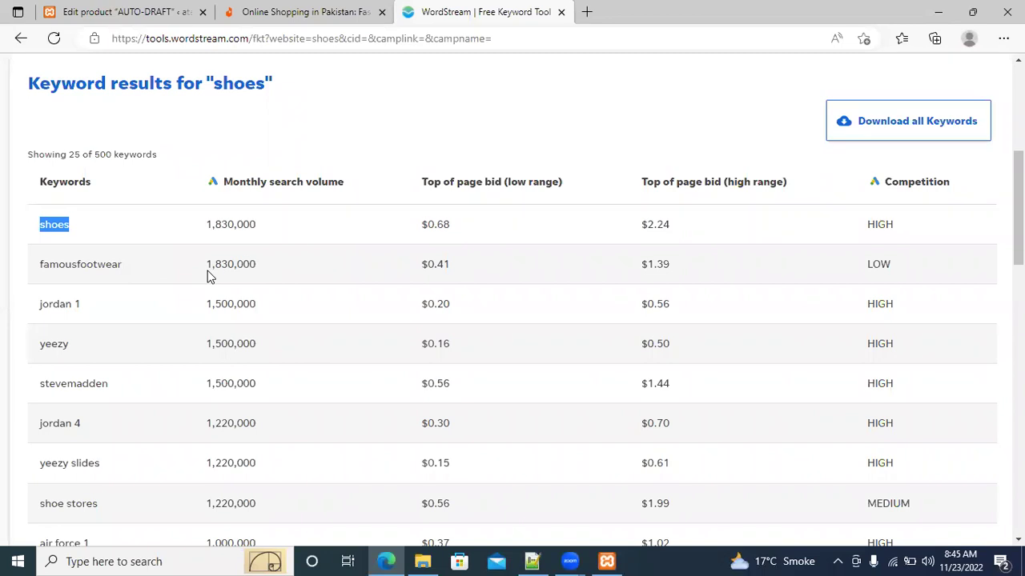
Drag-select the famousfootwear keyword in the results table
{"action": "left_click_drag", "start_coordinate": [122, 264], "coordinate": [40, 267]}
{"action": "key", "text": "ctrl+c"}
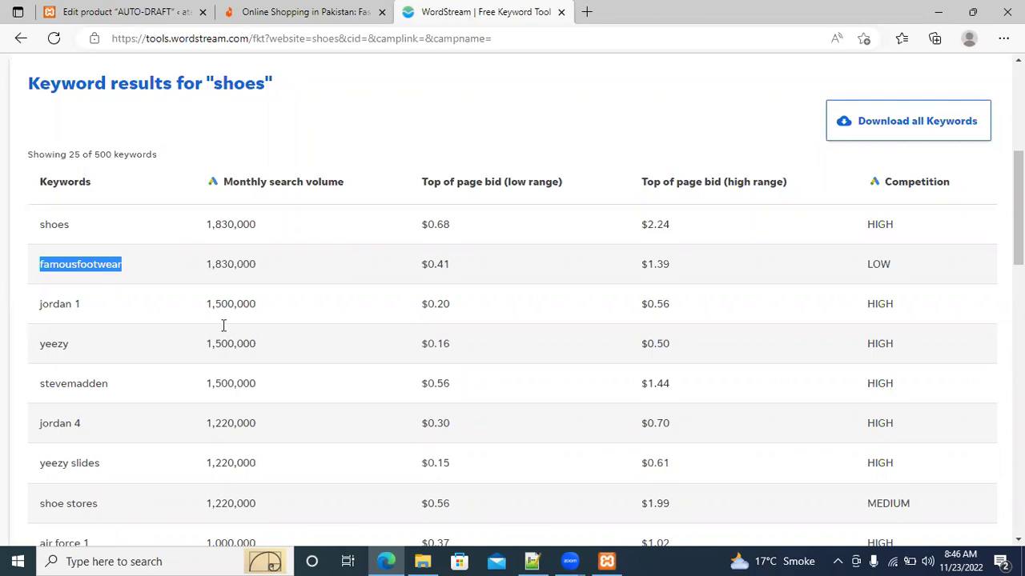
Paste 'famousfootwear' into Product tags and add it beside the existing 'shoes' tag
{"action": "left_click", "coordinate": [154, 10]}
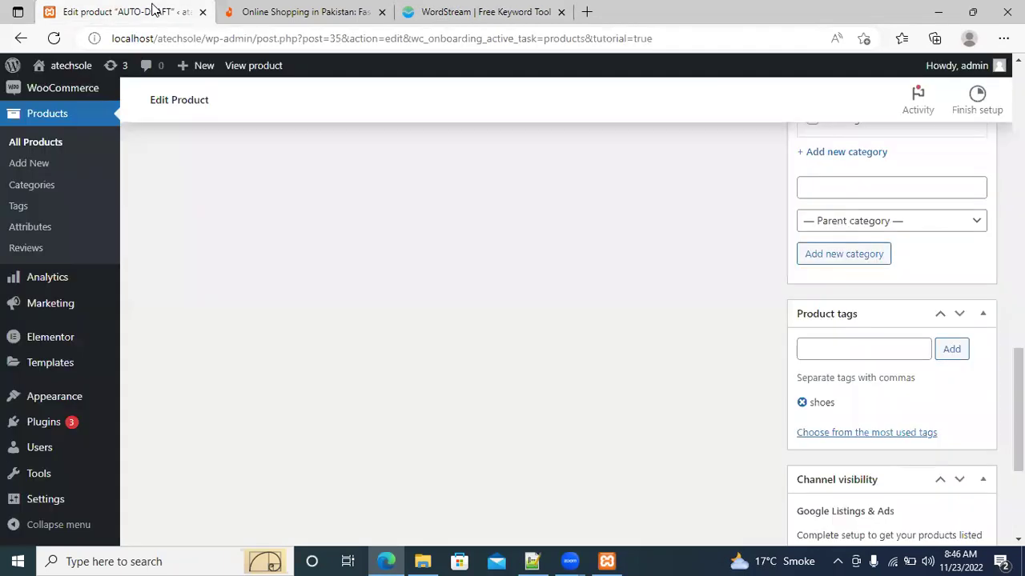
{"action": "left_click", "coordinate": [856, 353]}
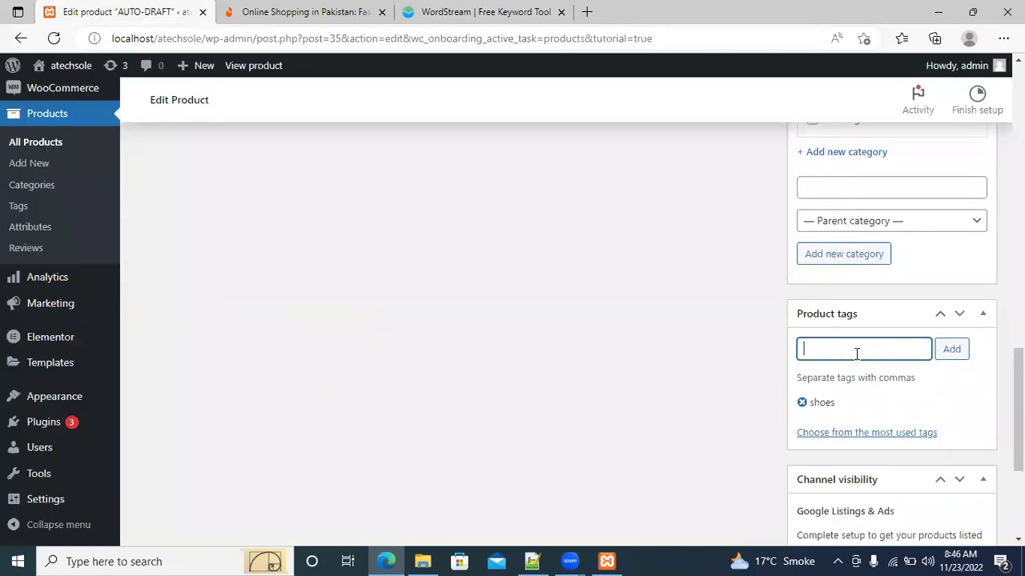
{"action": "key", "text": "ctrl+v"}
{"action": "left_click", "coordinate": [953, 353]}
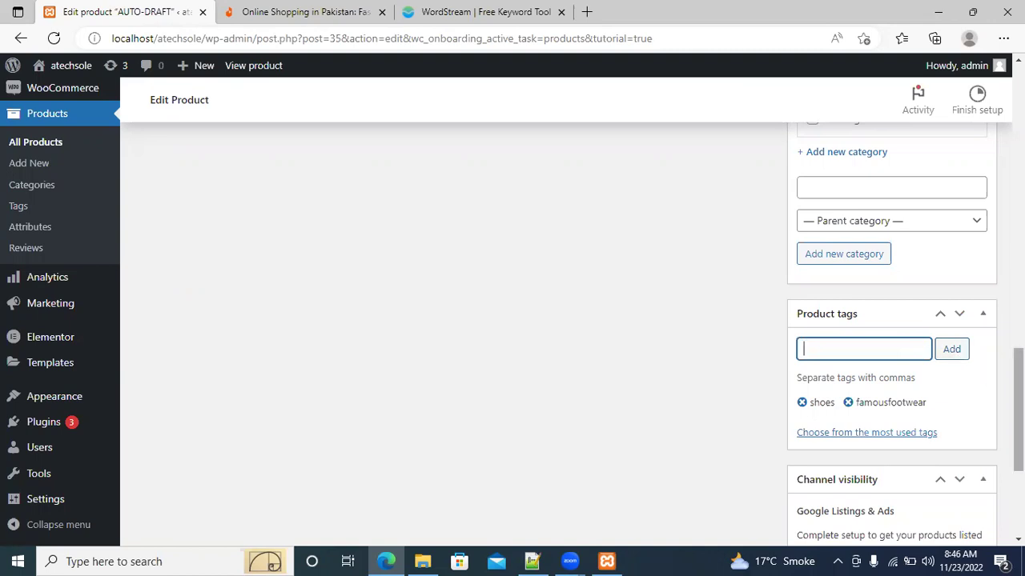
{"action": "scroll", "coordinate": [955, 355], "scroll_direction": "down", "scroll_amount": 2}
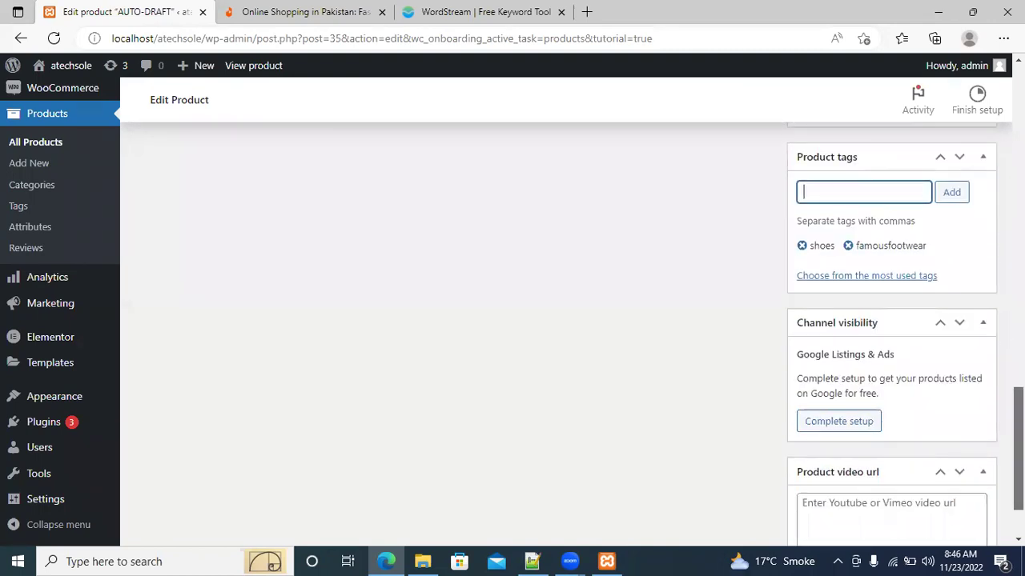
{"action": "scroll", "coordinate": [512, 320], "scroll_direction": "up", "scroll_amount": 1}
{"action": "scroll", "coordinate": [512, 320], "scroll_direction": "down", "scroll_amount": 2}
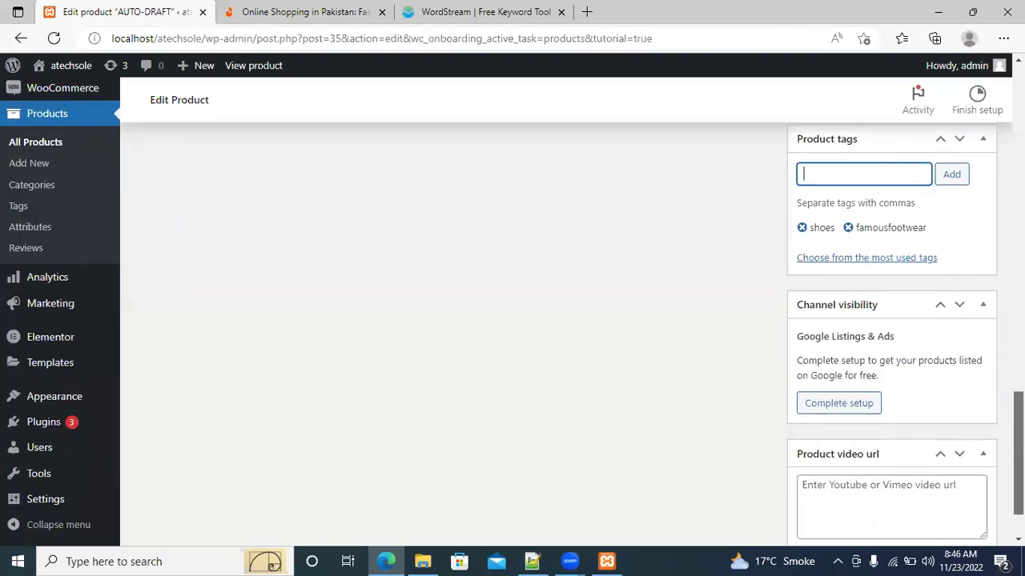
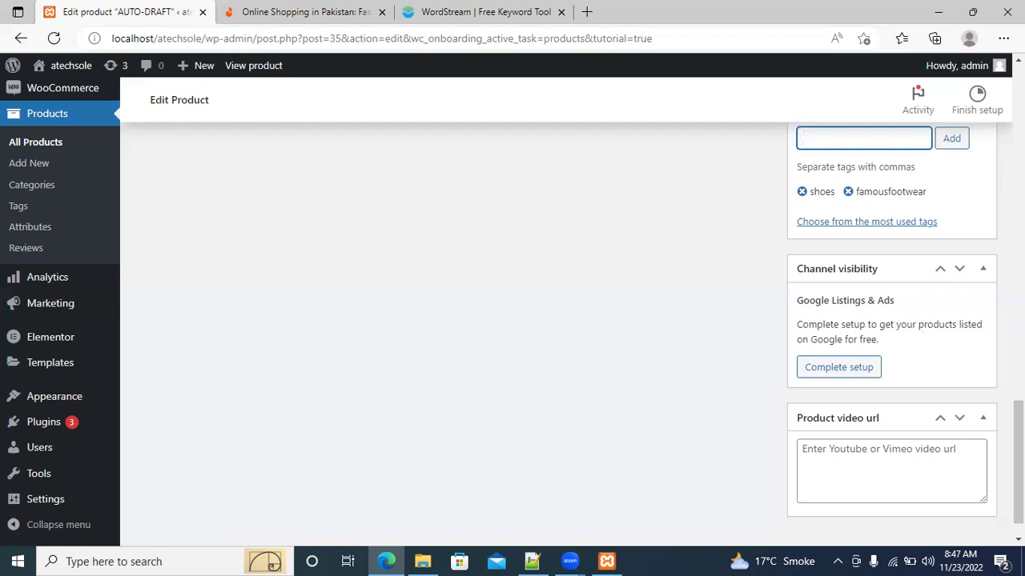
Submit the shoes product draft, with its description, image and tags, through the Publish box
{"action": "scroll", "coordinate": [938, 457], "scroll_direction": "down", "scroll_amount": 1}
{"action": "left_click", "coordinate": [926, 437]}
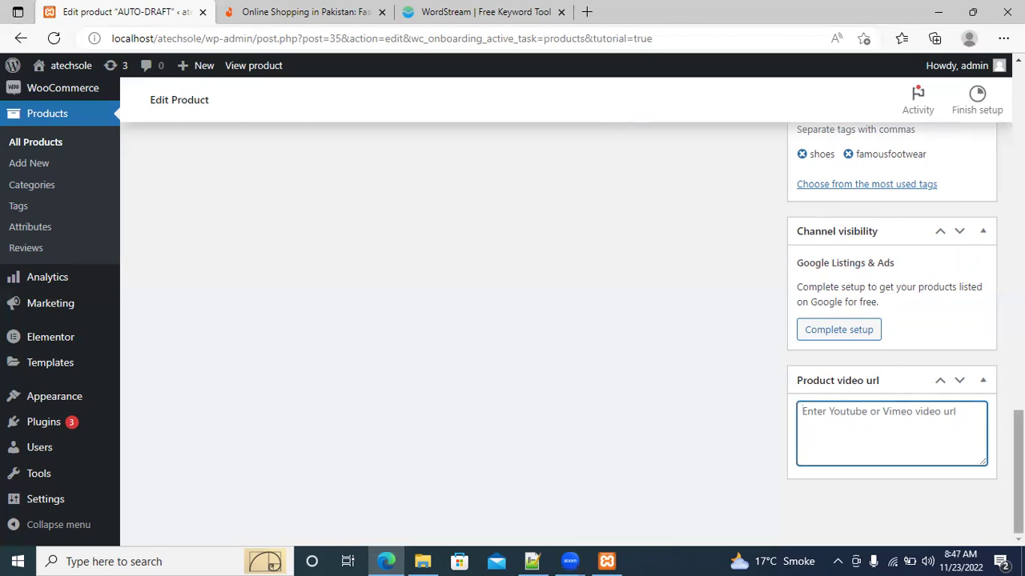
{"action": "scroll", "coordinate": [513, 320], "scroll_direction": "up", "scroll_amount": 15}
{"action": "scroll", "coordinate": [512, 321], "scroll_direction": "up", "scroll_amount": 5}
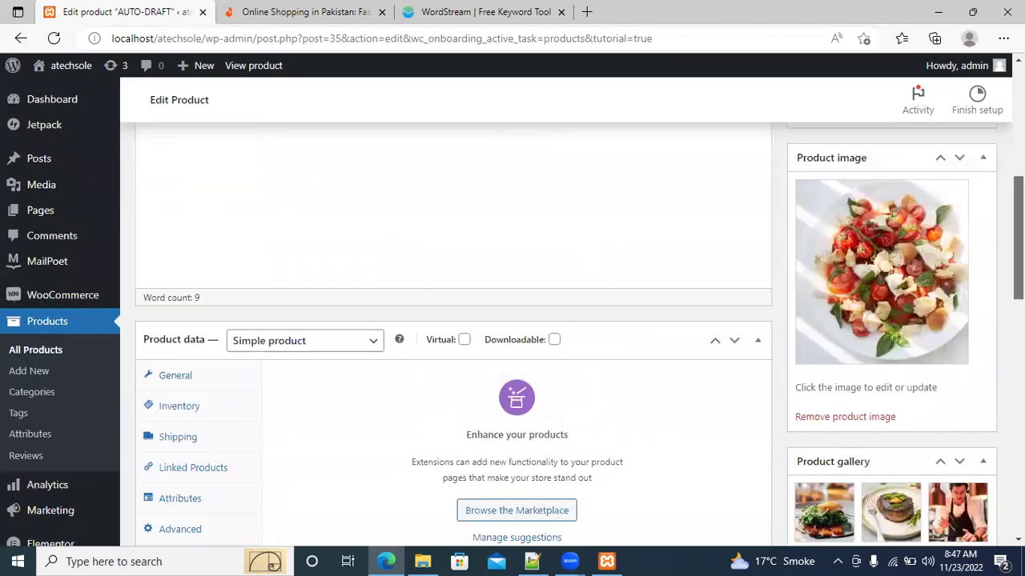
{"action": "scroll", "coordinate": [512, 320], "scroll_direction": "up", "scroll_amount": 1}
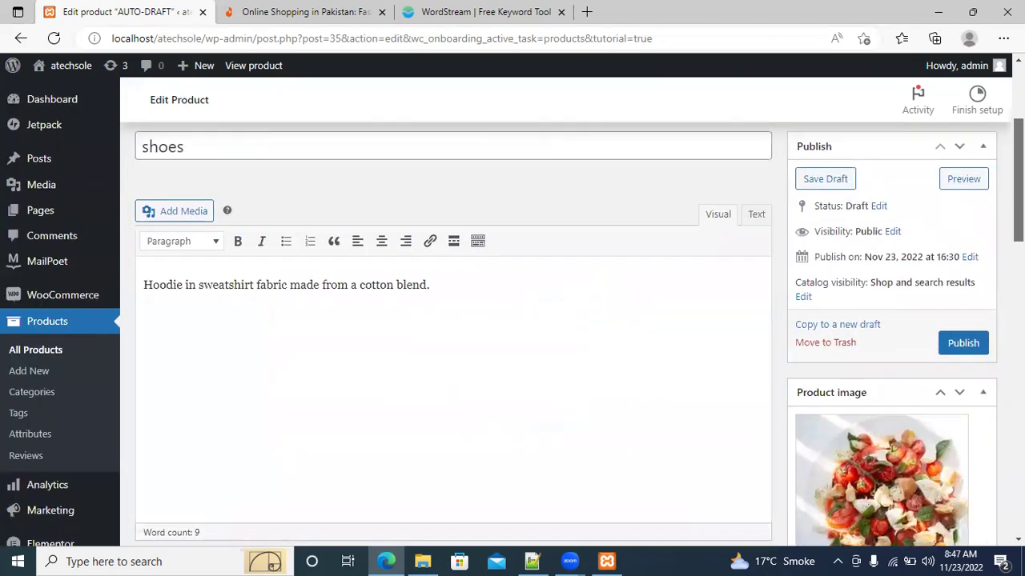
{"action": "left_click", "coordinate": [962, 343]}
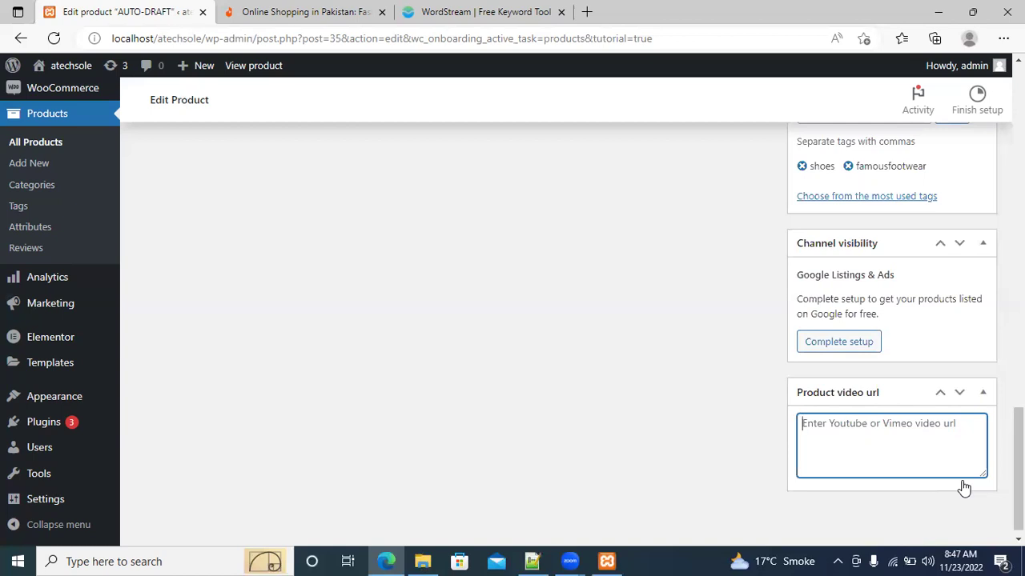
{"action": "left_click_drag", "start_coordinate": [1018, 472], "coordinate": [1018, 154]}
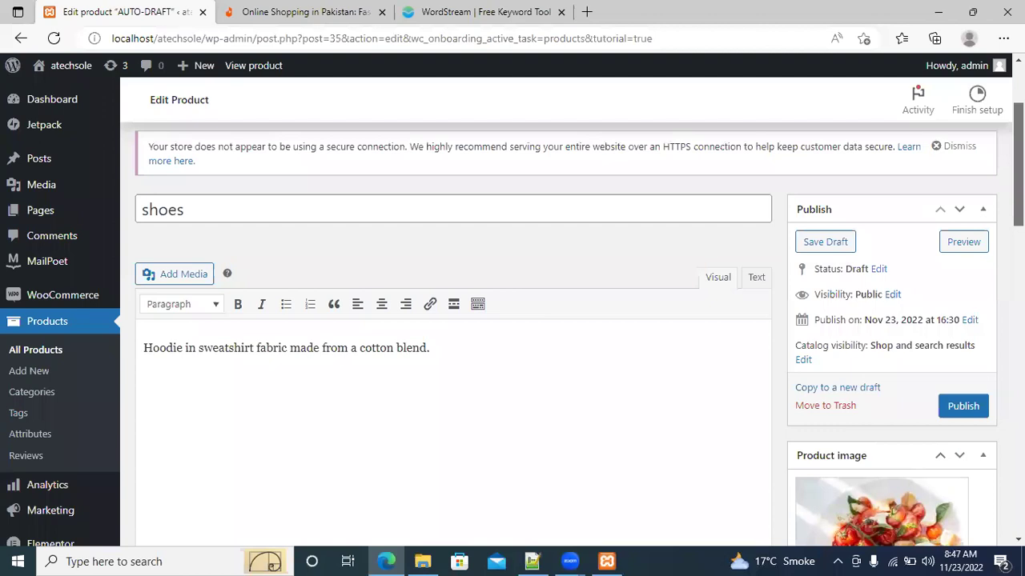
{"action": "scroll", "coordinate": [512, 321], "scroll_direction": "down", "scroll_amount": 2}
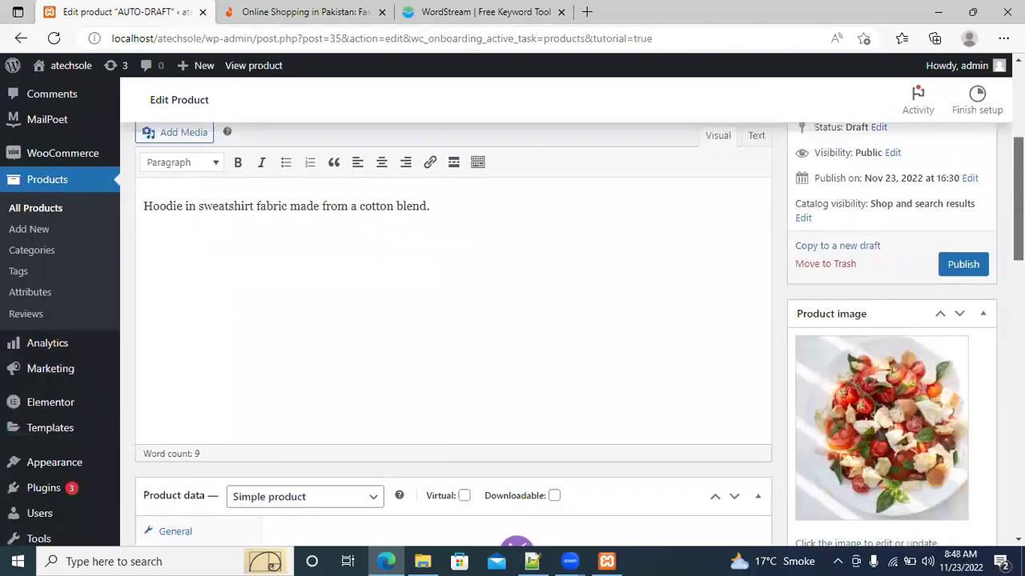
{"action": "left_click", "coordinate": [962, 266]}
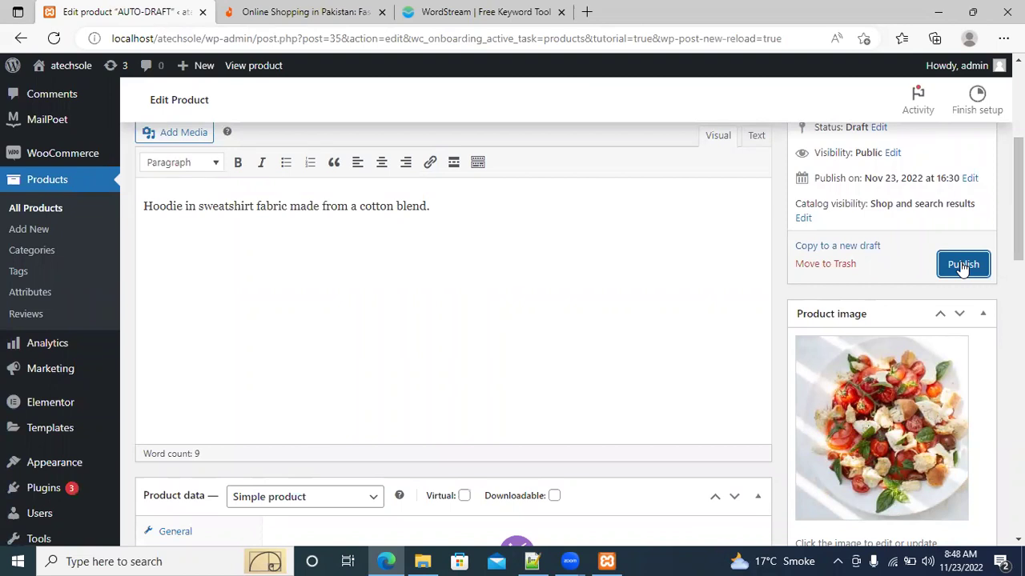
Confirm publishing the shoes product, then bring up the View Product link's context menu
{"action": "left_click", "coordinate": [963, 266]}
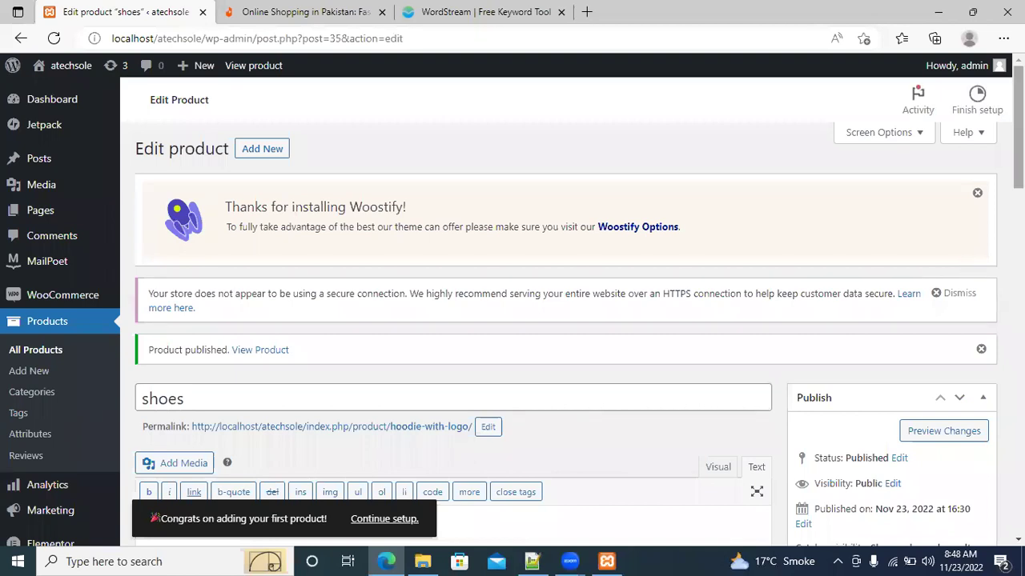
{"action": "scroll", "coordinate": [560, 320], "scroll_direction": "down", "scroll_amount": 3}
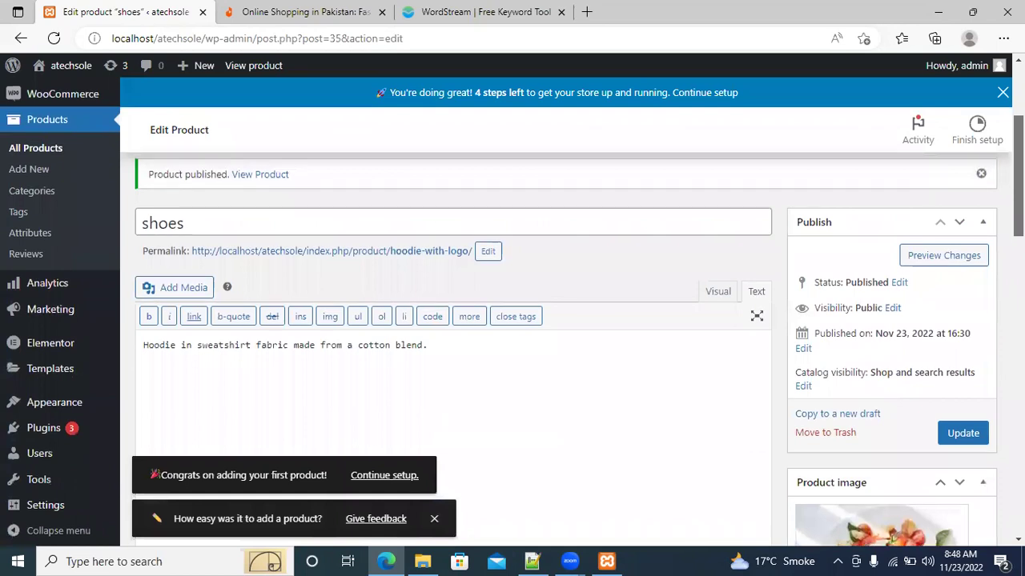
{"action": "scroll", "coordinate": [333, 160], "scroll_direction": "up", "scroll_amount": 1}
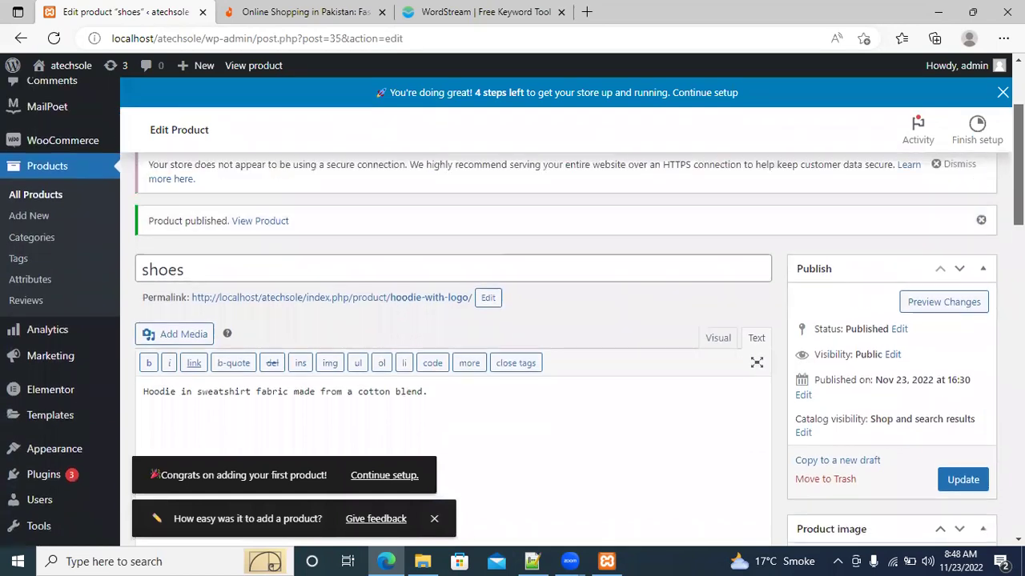
{"action": "right_click", "coordinate": [256, 224]}
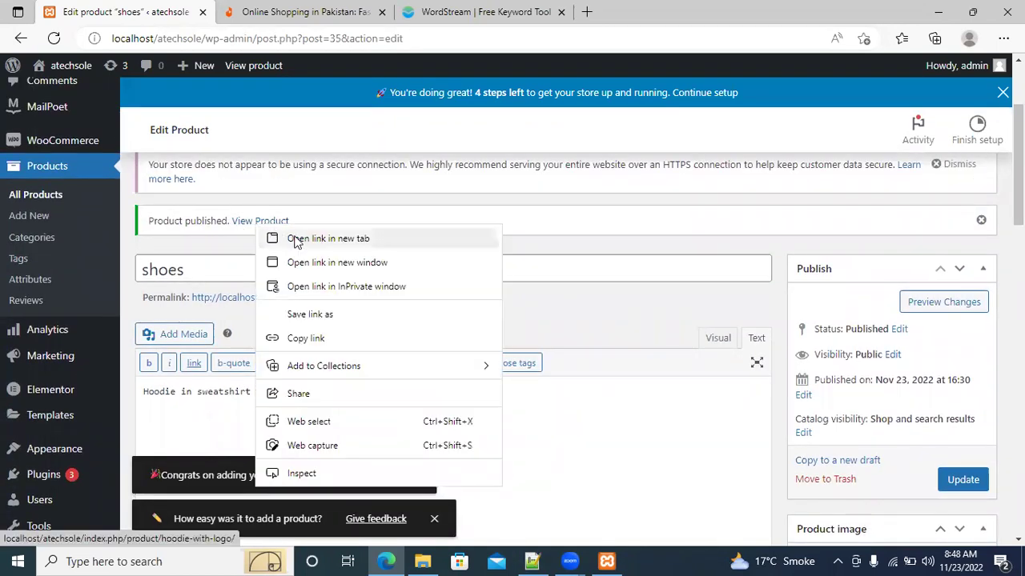
Open the shoes product page in a new tab and add it to the cart at Rs 40
{"action": "left_click", "coordinate": [296, 238]}
{"action": "key", "text": "ctrl+Tab"}
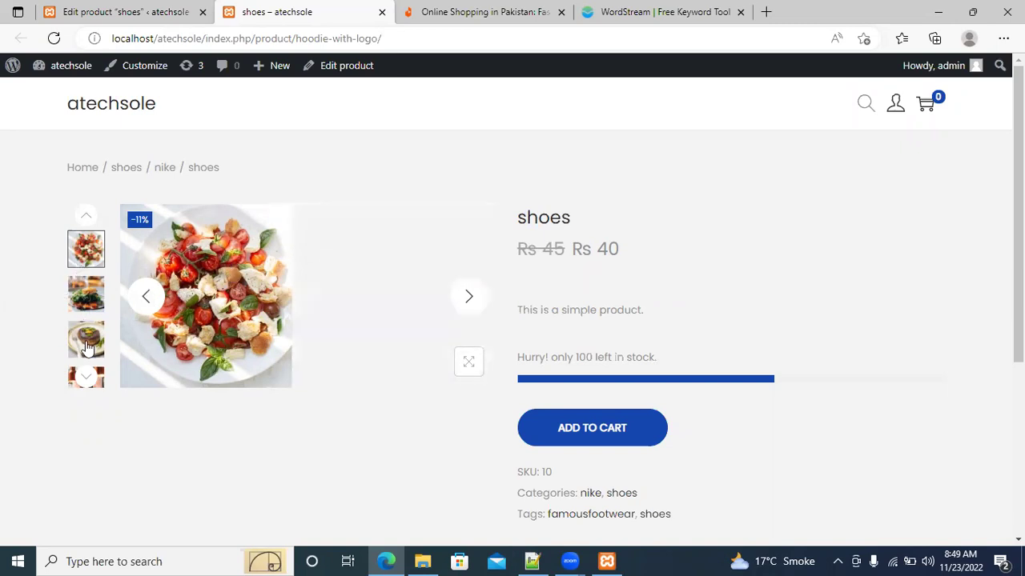
{"action": "left_click", "coordinate": [613, 438]}
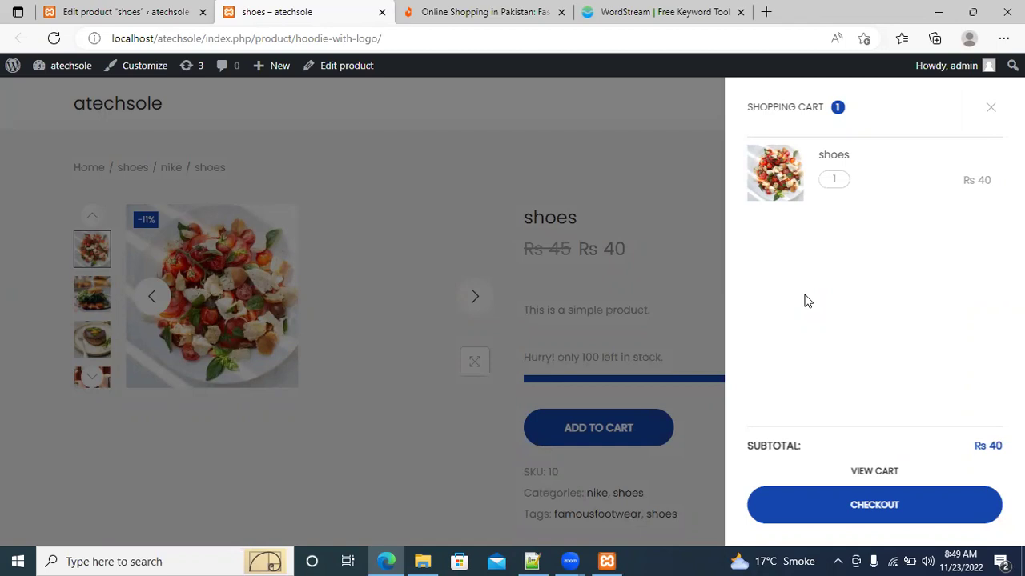
Review the checkout form for the Rs 40 shoes order, then go back to the product page
{"action": "left_click", "coordinate": [886, 505]}
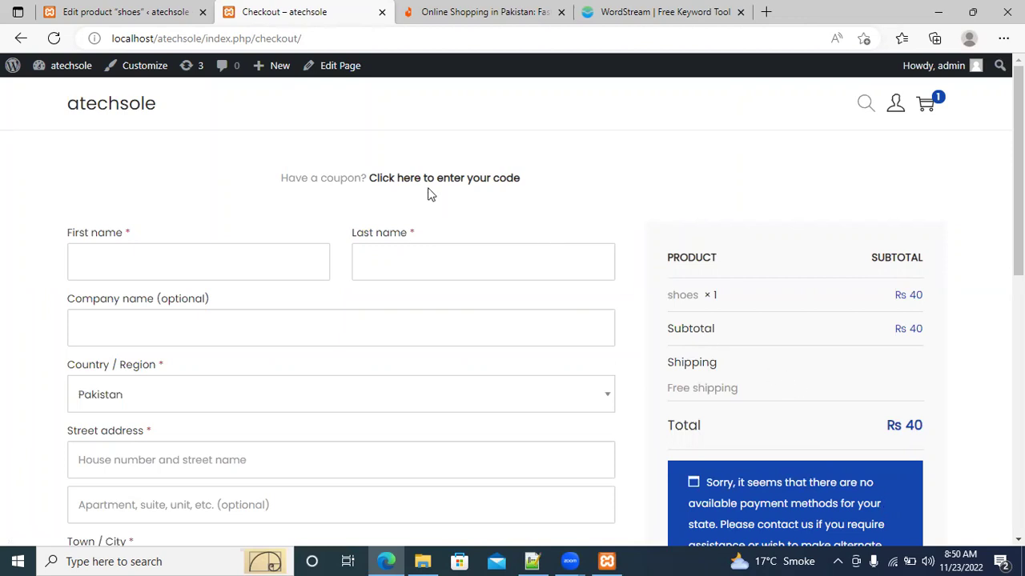
{"action": "left_click", "coordinate": [21, 40]}
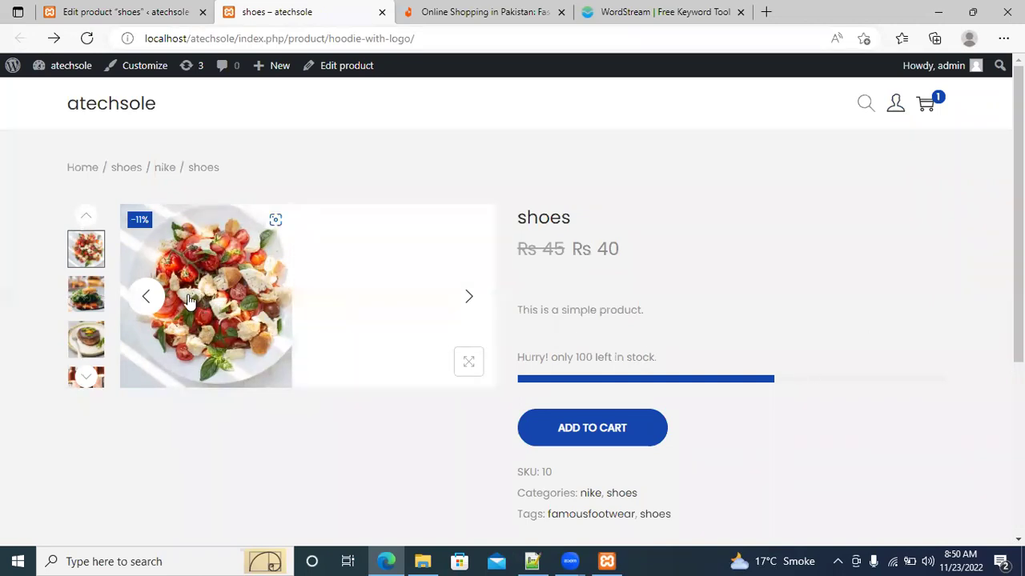
Step the product gallery through the fish dish, steak and chef images
{"action": "left_click", "coordinate": [471, 299]}
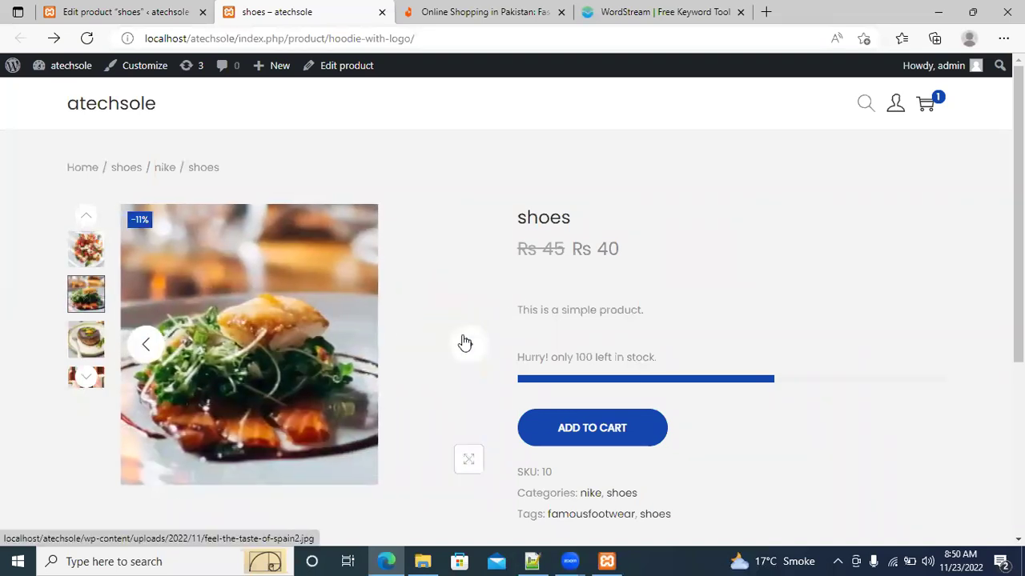
{"action": "left_click", "coordinate": [464, 343]}
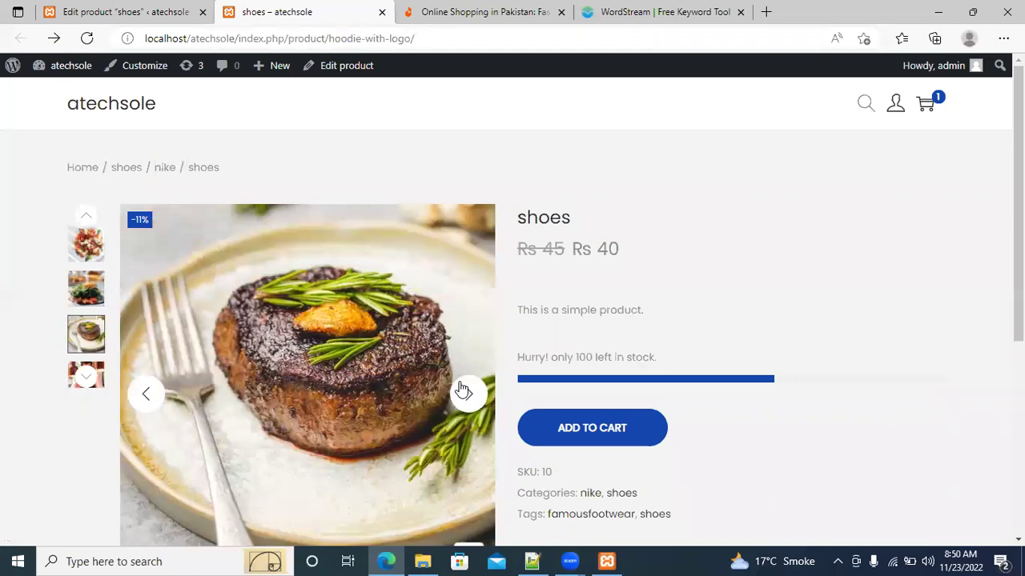
{"action": "left_click", "coordinate": [466, 392]}
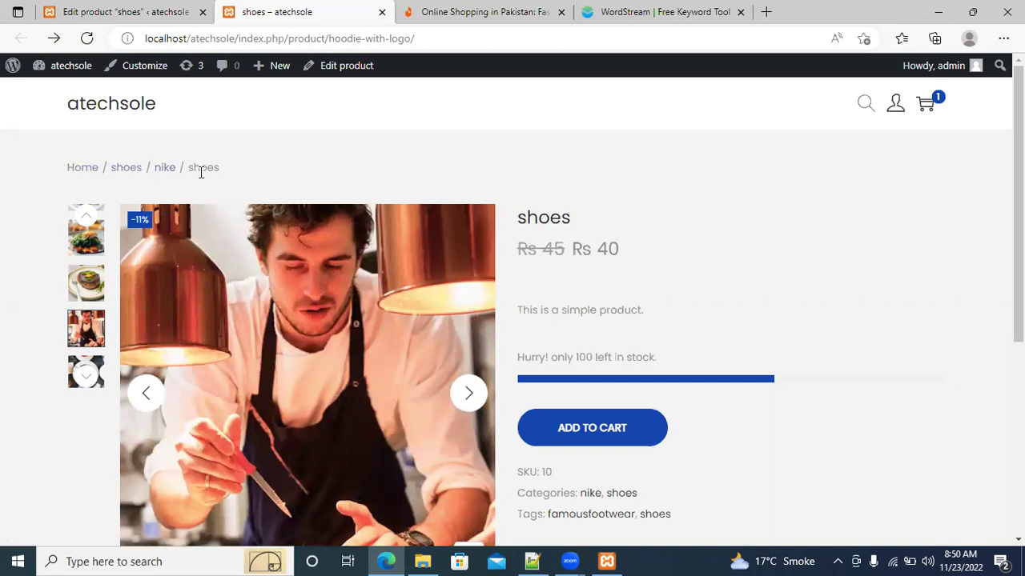
{"action": "left_click_drag", "start_coordinate": [192, 168], "coordinate": [254, 162]}
{"action": "left_click", "coordinate": [254, 162]}
Return to the product edit tab, open WooCommerce Home, then open WooCommerce Settings
{"action": "left_click", "coordinate": [128, 12]}
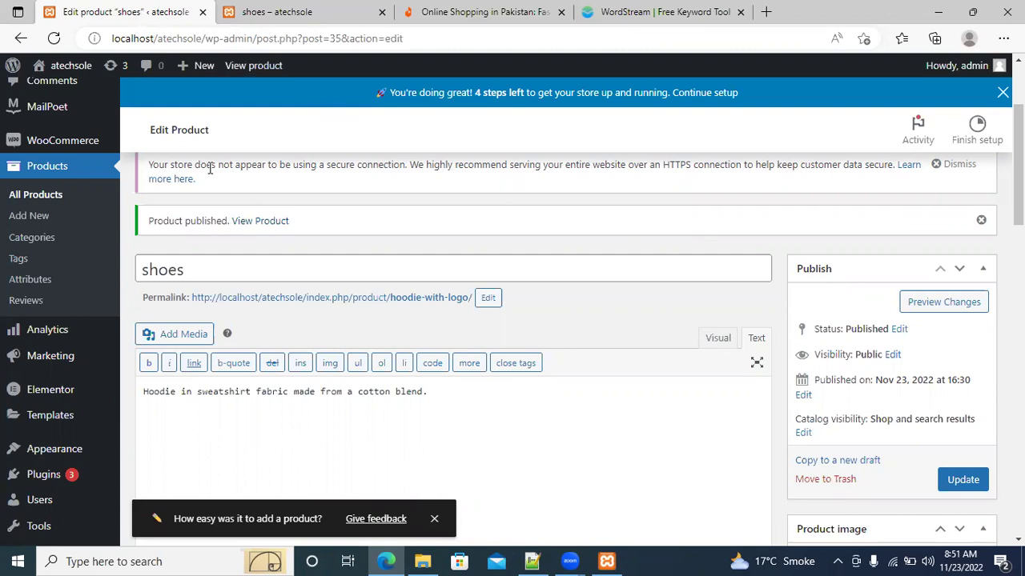
{"action": "mouse_move", "coordinate": [61, 145]}
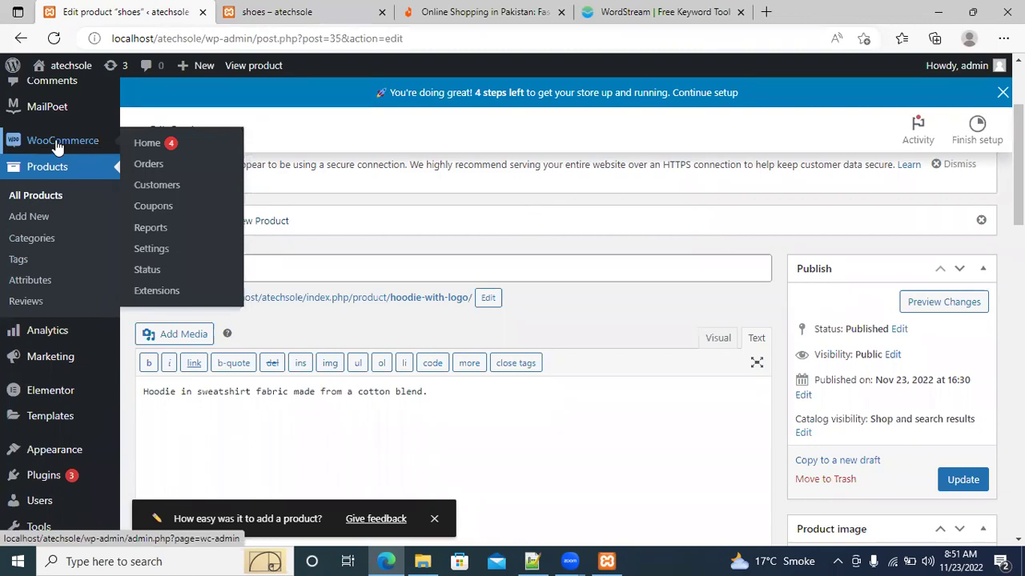
{"action": "left_click", "coordinate": [57, 146]}
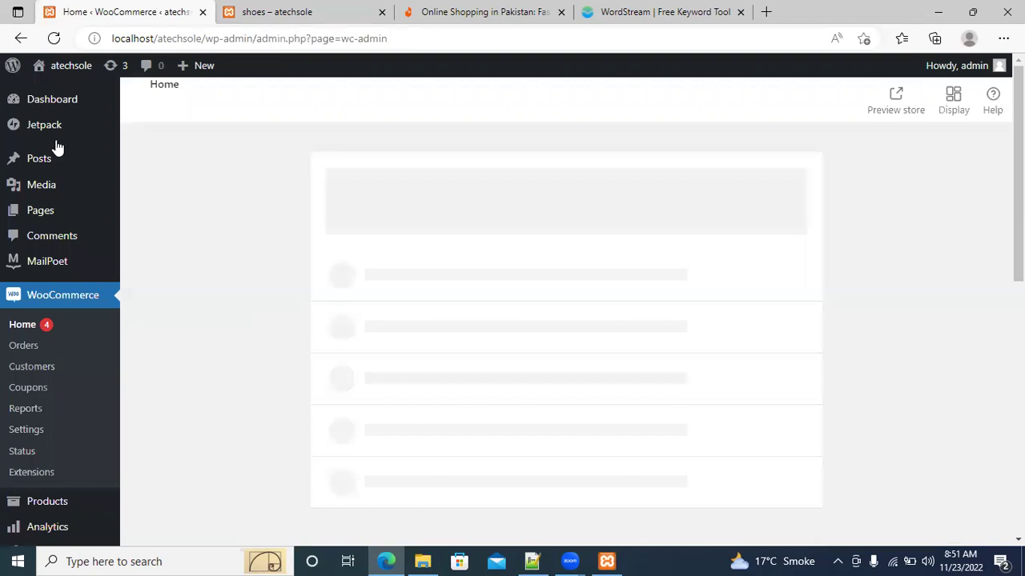
{"action": "left_click", "coordinate": [24, 432]}
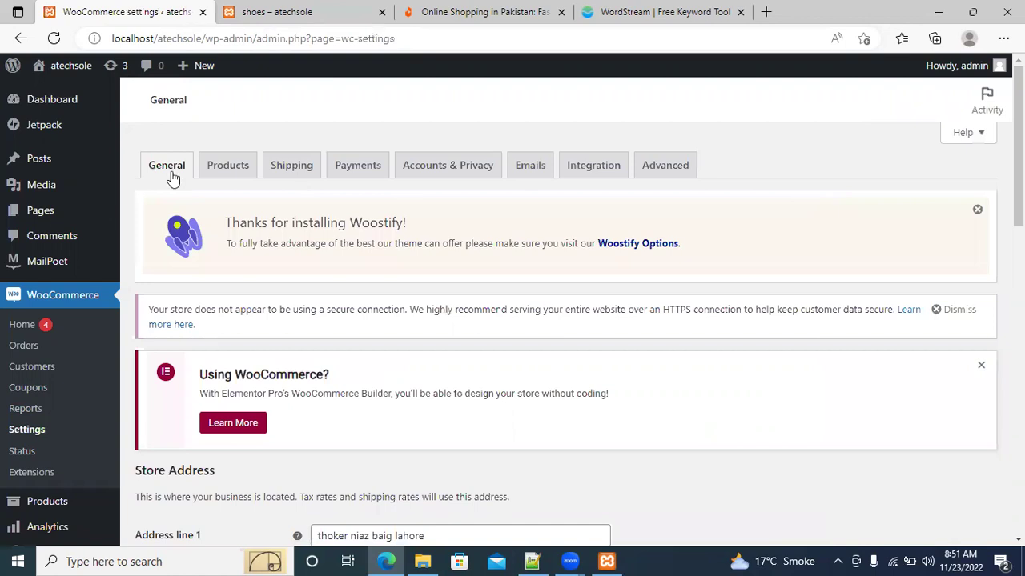
Look over the Products settings, then switch to the Shipping settings
{"action": "left_click", "coordinate": [232, 178]}
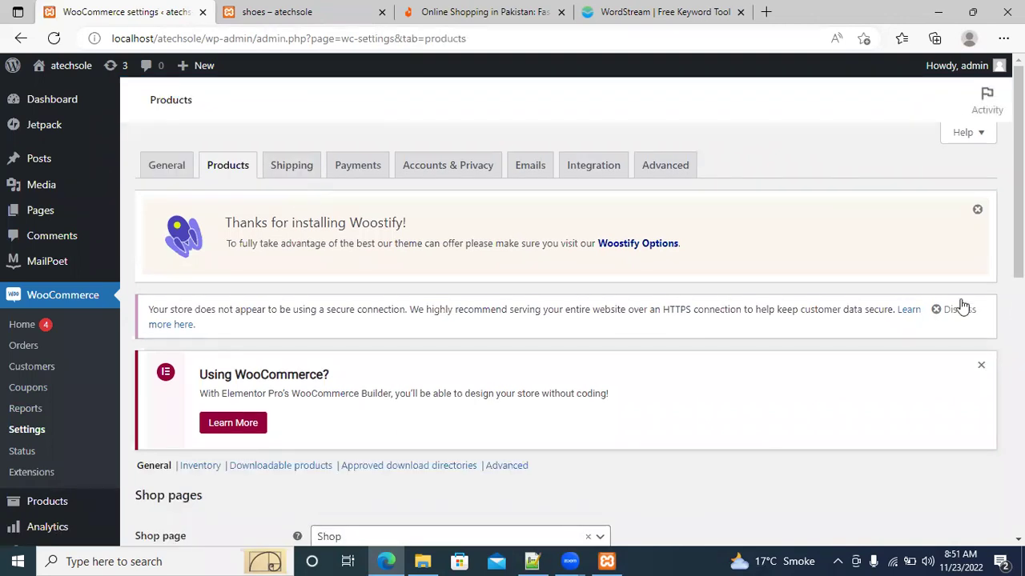
{"action": "scroll", "coordinate": [561, 321], "scroll_direction": "down", "scroll_amount": 3}
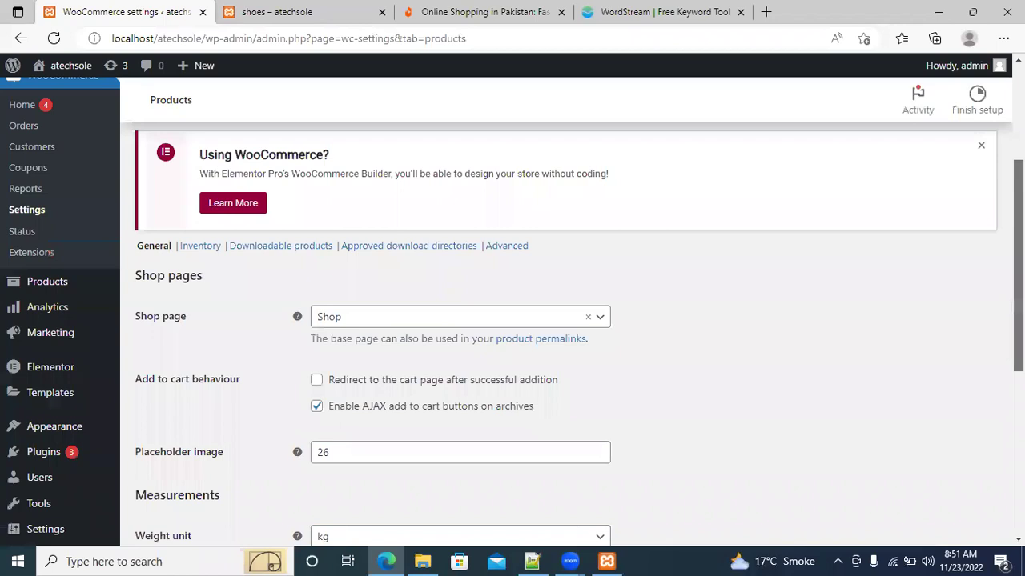
{"action": "scroll", "coordinate": [561, 321], "scroll_direction": "down", "scroll_amount": 3}
{"action": "scroll", "coordinate": [560, 320], "scroll_direction": "down", "scroll_amount": 2}
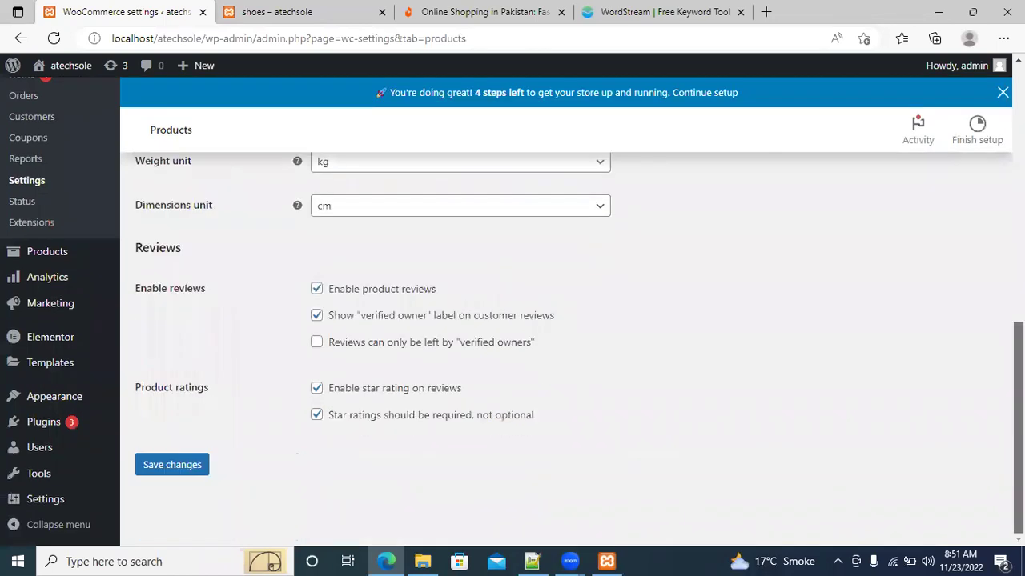
{"action": "scroll", "coordinate": [560, 320], "scroll_direction": "up", "scroll_amount": 5}
{"action": "scroll", "coordinate": [561, 320], "scroll_direction": "up", "scroll_amount": 1}
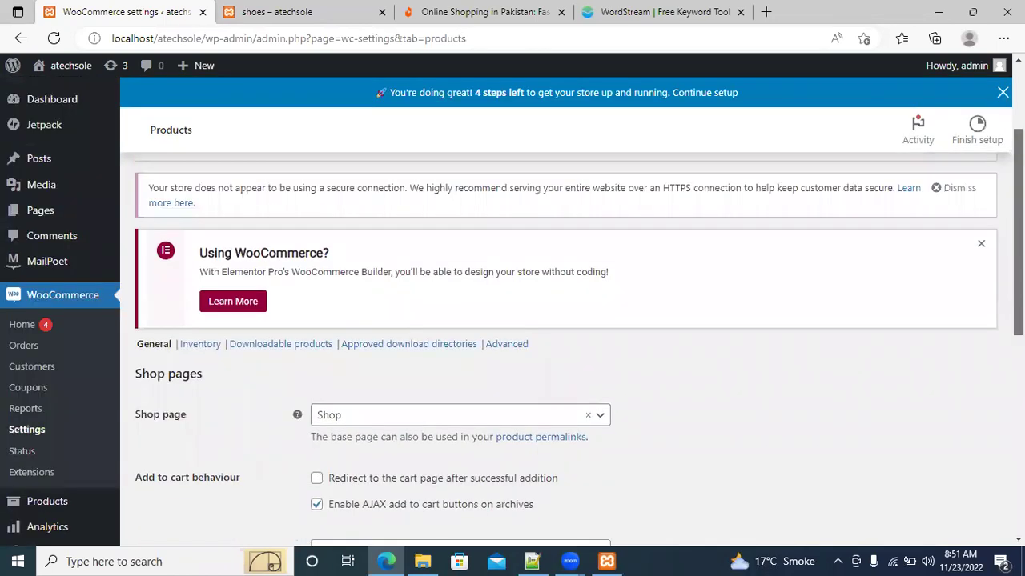
{"action": "scroll", "coordinate": [560, 320], "scroll_direction": "up", "scroll_amount": 1}
{"action": "scroll", "coordinate": [516, 314], "scroll_direction": "up", "scroll_amount": 2}
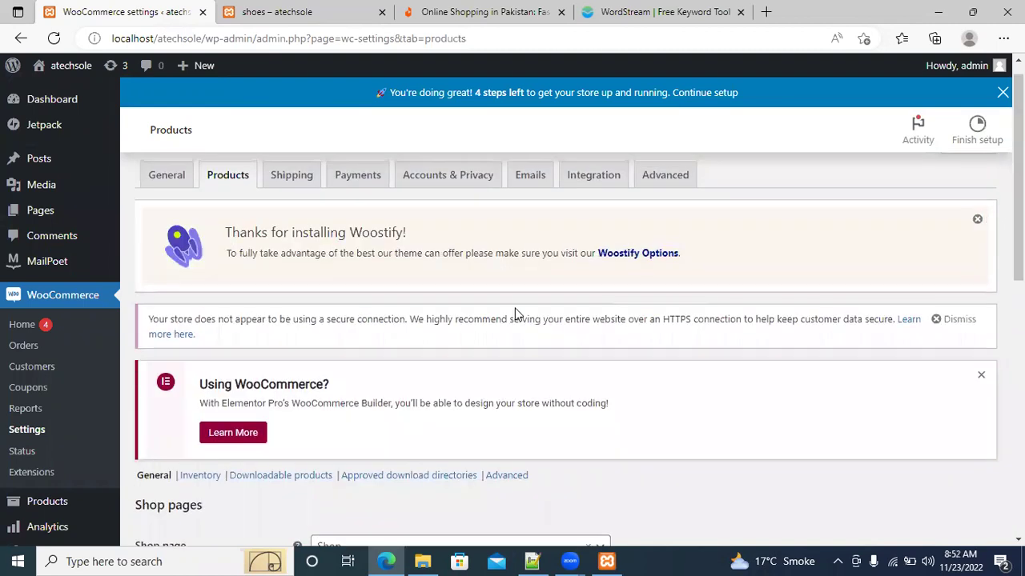
{"action": "left_click", "coordinate": [293, 176]}
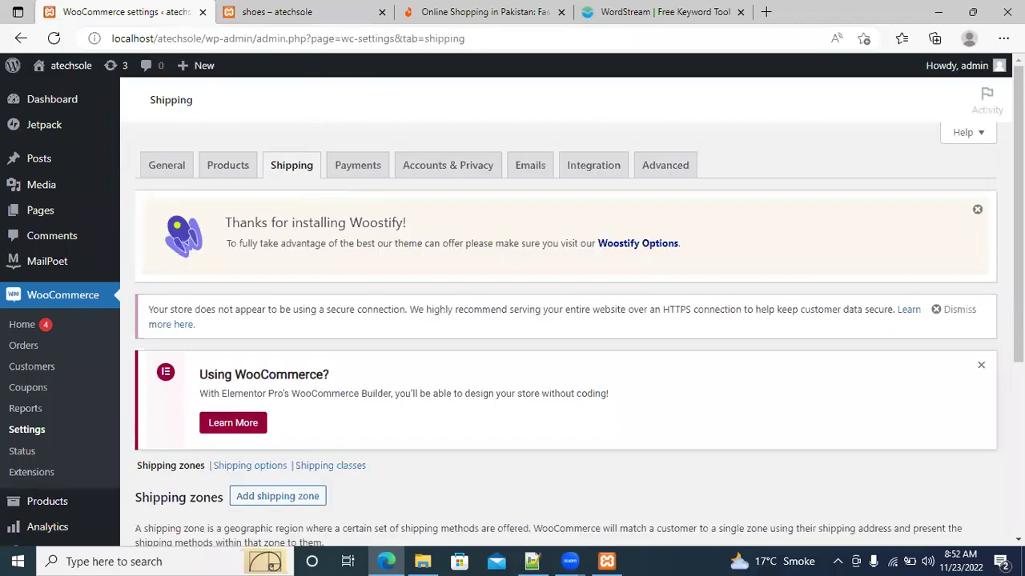
Dismiss the Shipping zones tour popup and edit the Pakistan zone, which has Free shipping
{"action": "scroll", "coordinate": [560, 321], "scroll_direction": "down", "scroll_amount": 3}
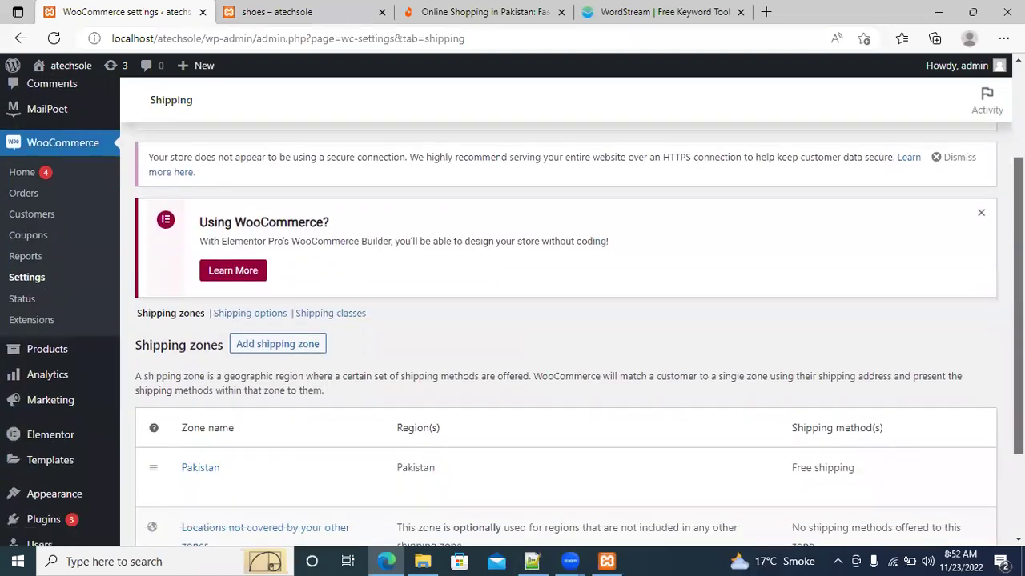
{"action": "scroll", "coordinate": [560, 320], "scroll_direction": "down", "scroll_amount": 1}
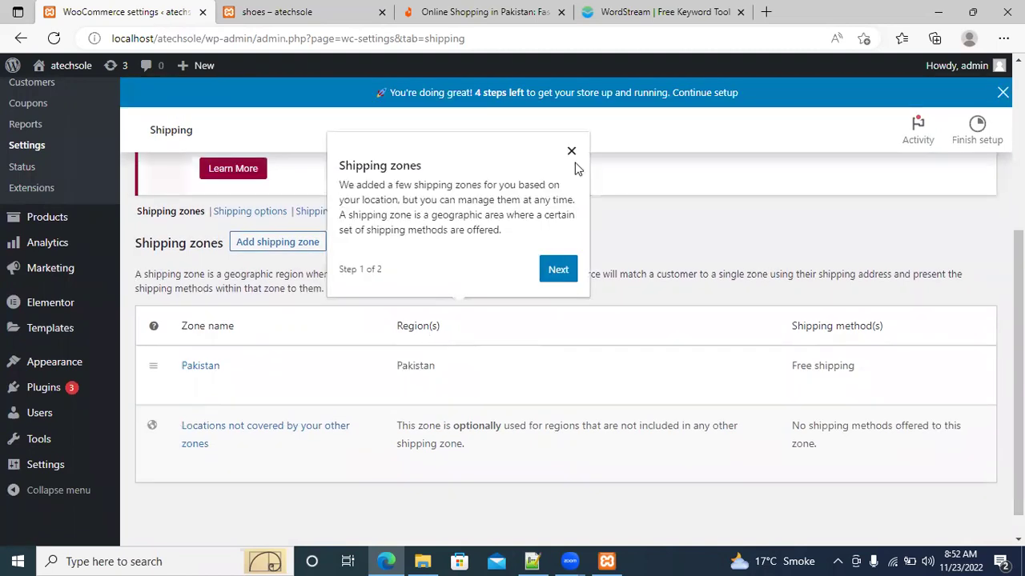
{"action": "left_click", "coordinate": [571, 152]}
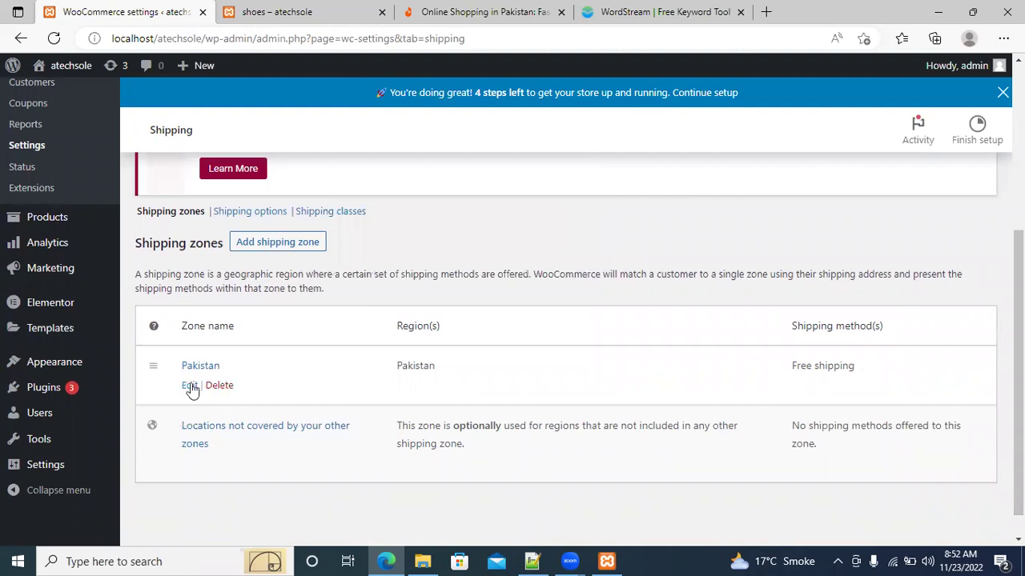
{"action": "left_click", "coordinate": [188, 387]}
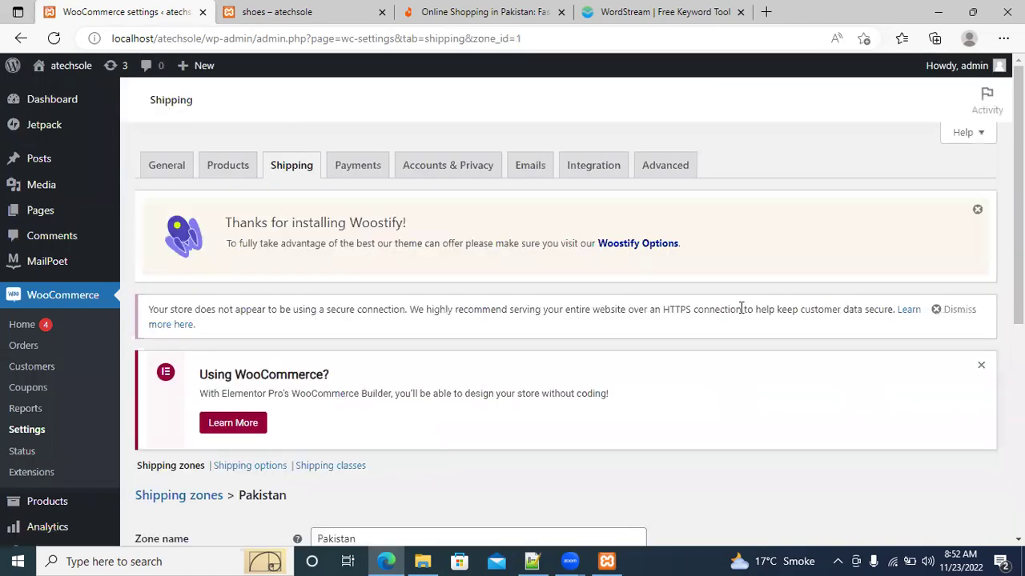
{"action": "scroll", "coordinate": [560, 320], "scroll_direction": "down", "scroll_amount": 5}
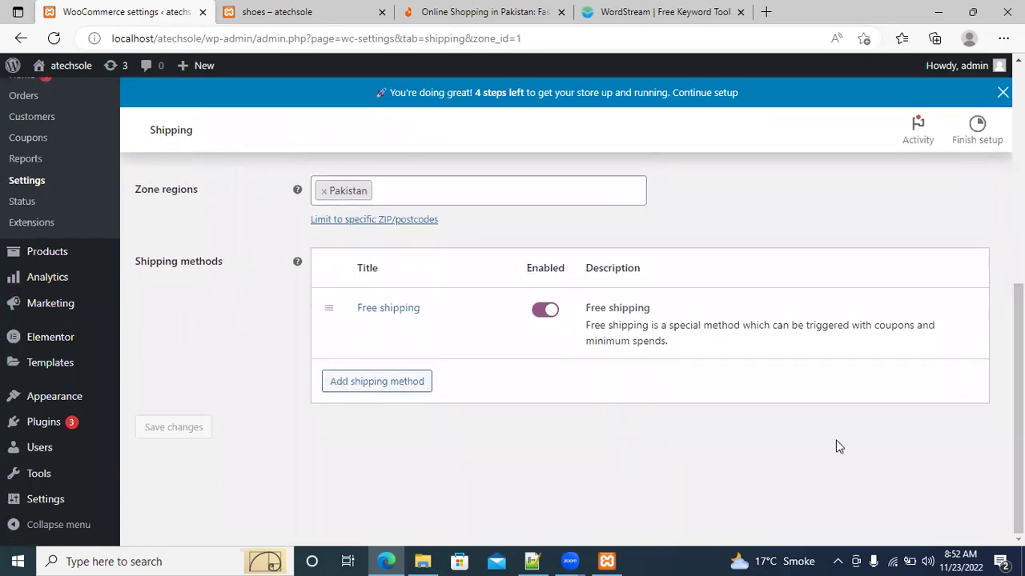
Add a Flat rate shipping method to the Pakistan zone
{"action": "left_click", "coordinate": [392, 389]}
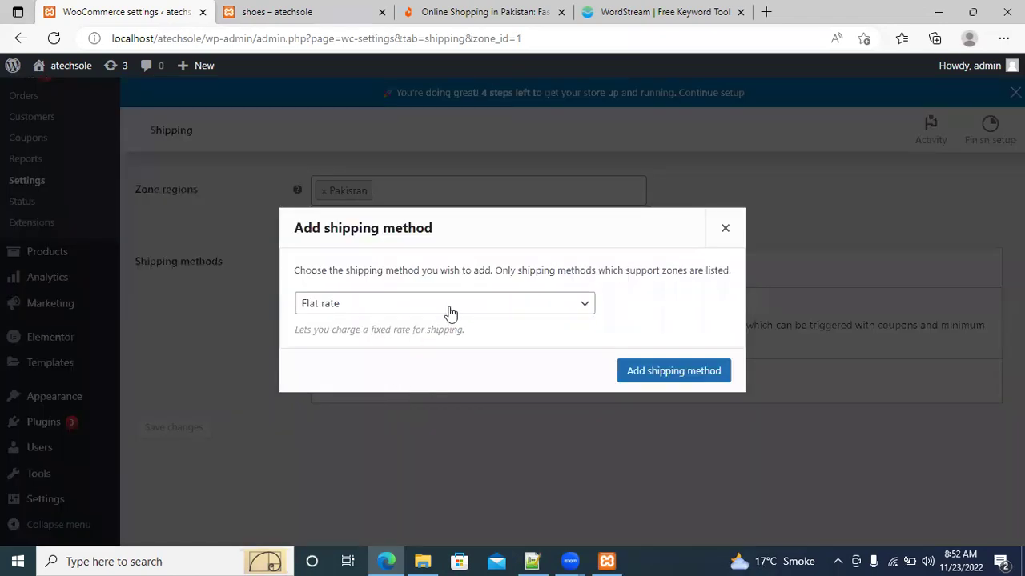
{"action": "left_click", "coordinate": [578, 312]}
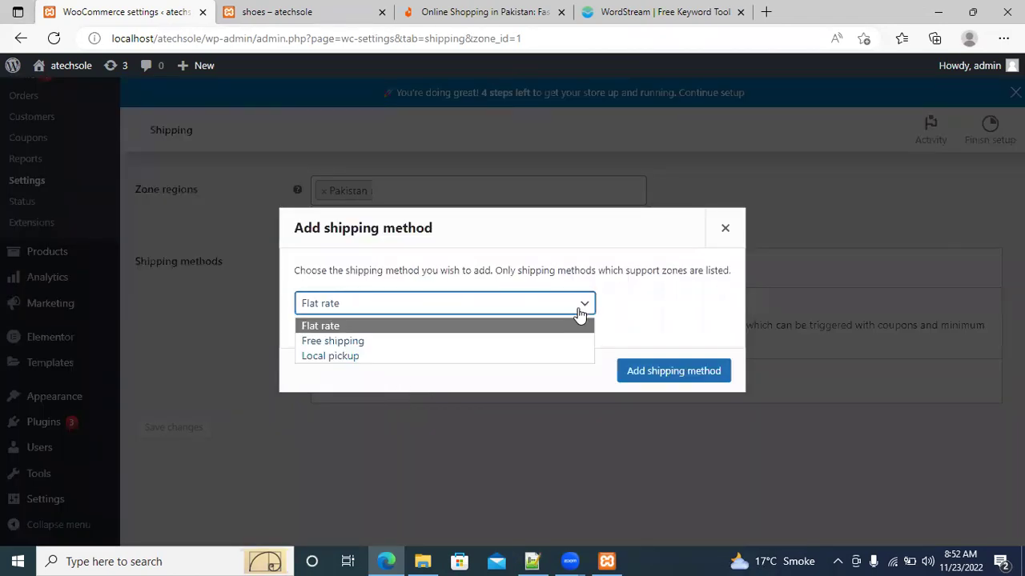
{"action": "left_click", "coordinate": [580, 312]}
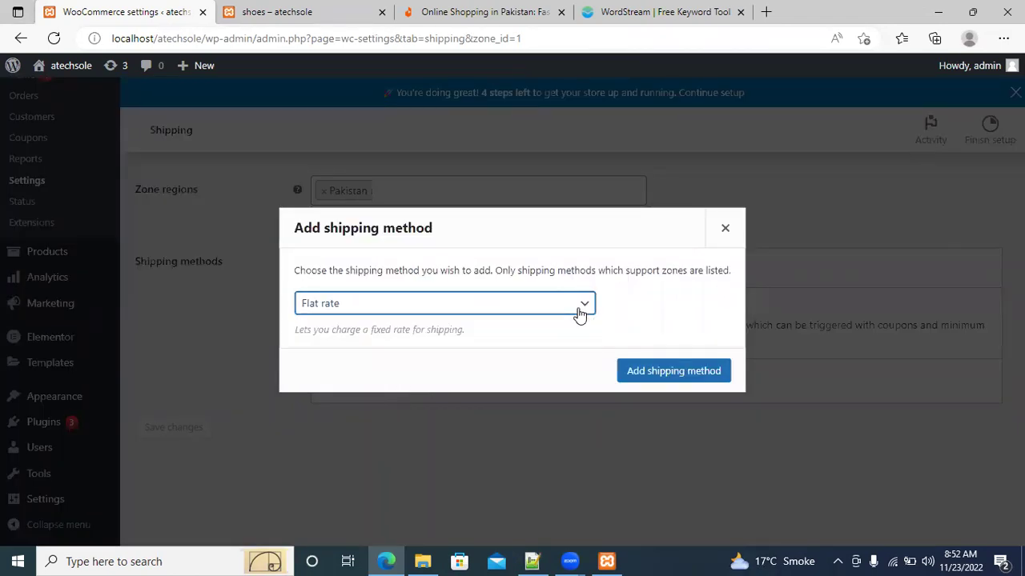
{"action": "left_click", "coordinate": [654, 373]}
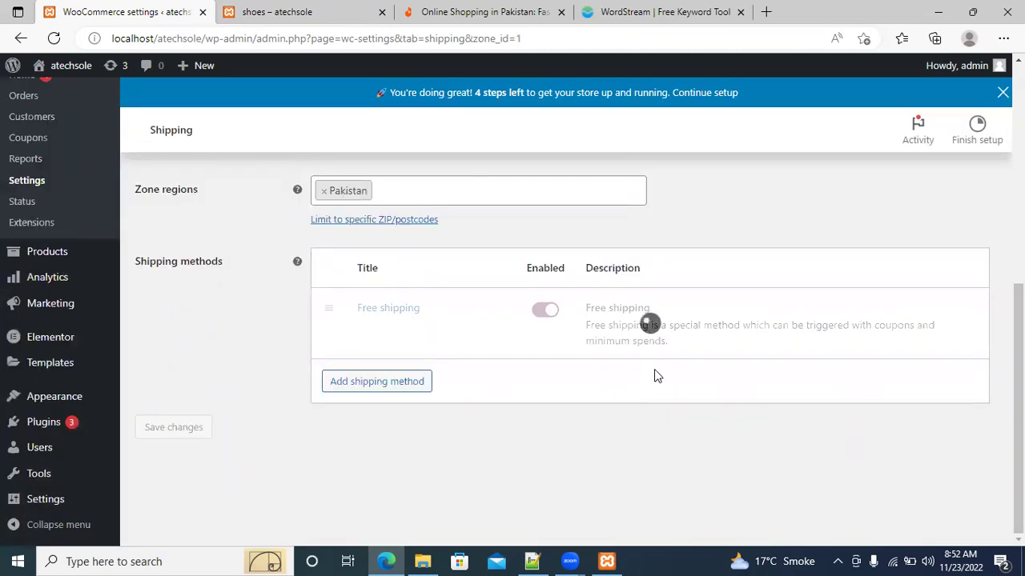
Set the Flat rate cost to 100 with Tax status Taxable, and save the changes
{"action": "mouse_move", "coordinate": [464, 386]}
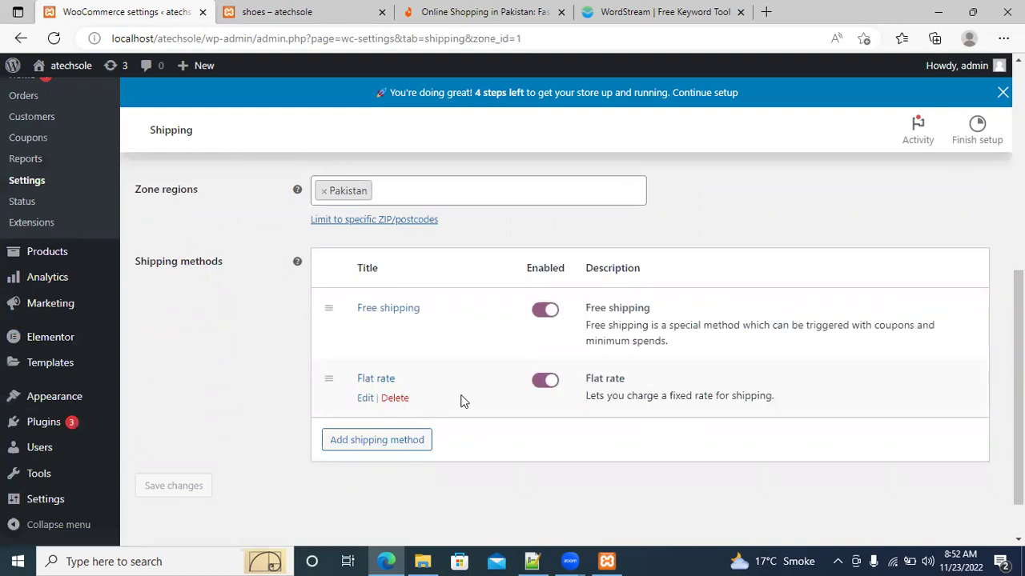
{"action": "left_click", "coordinate": [365, 398]}
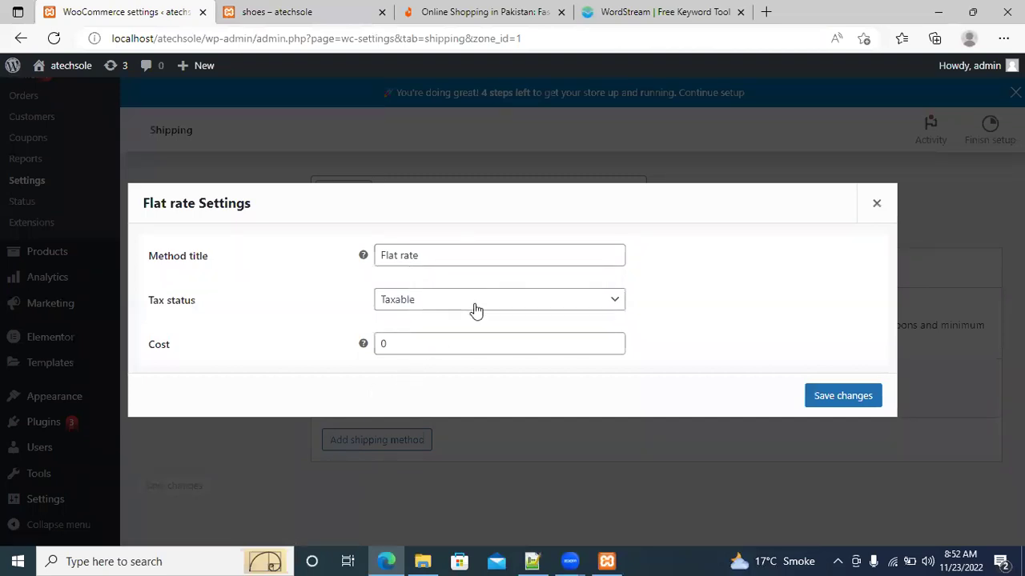
{"action": "left_click", "coordinate": [457, 344]}
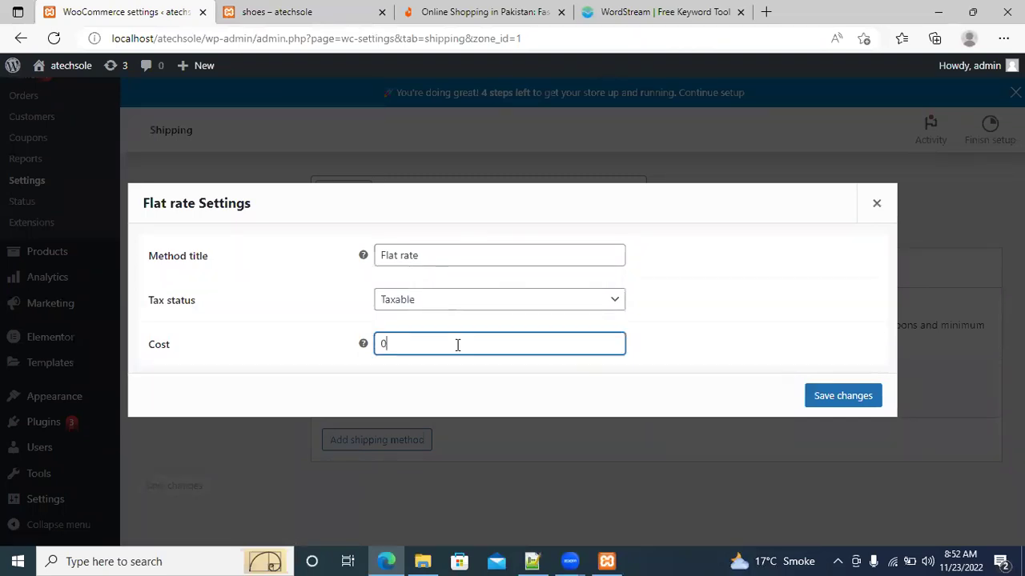
{"action": "key", "text": "BackSpace"}
{"action": "type", "text": "100"}
{"action": "left_click", "coordinate": [584, 312]}
{"action": "left_click", "coordinate": [584, 311]}
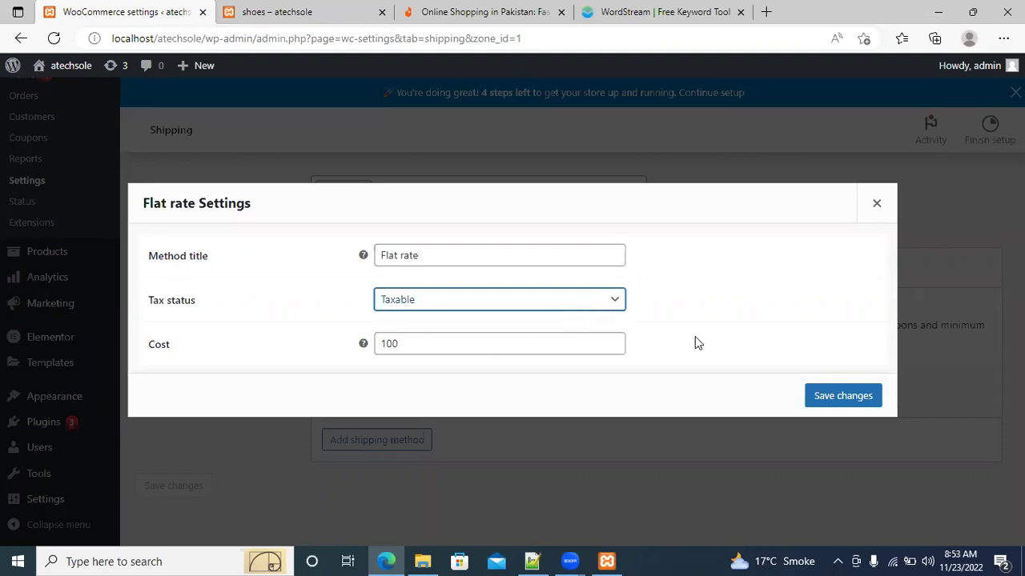
{"action": "left_click", "coordinate": [828, 403]}
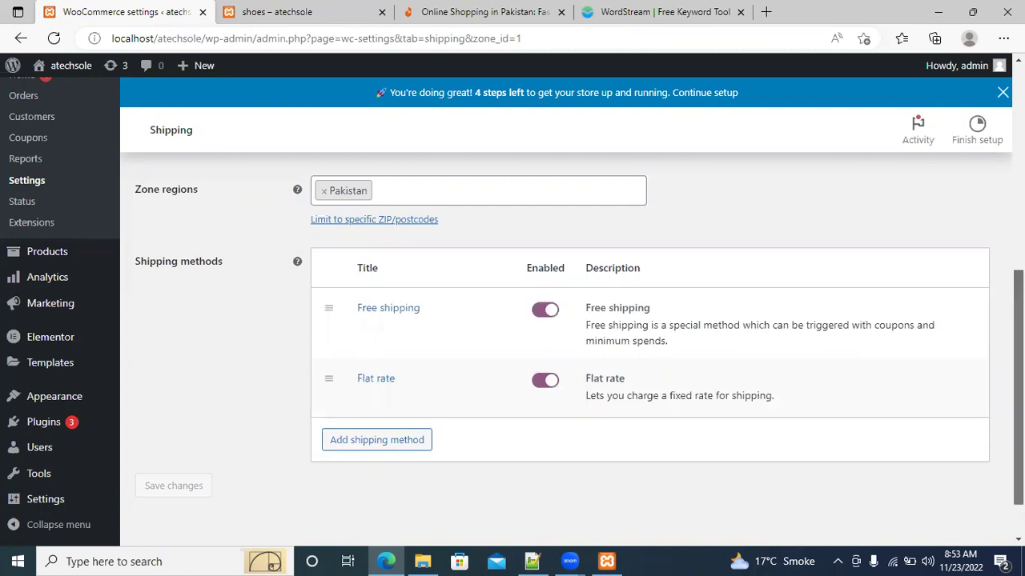
{"action": "scroll", "coordinate": [876, 356], "scroll_direction": "up", "scroll_amount": 1}
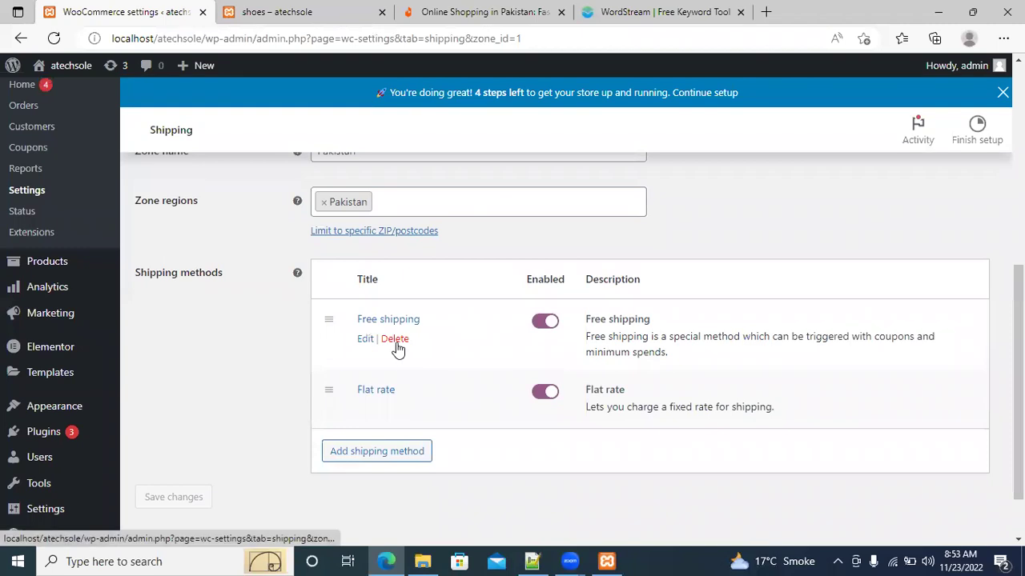
Delete Free shipping from the Pakistan zone and leave the page for the Payments settings
{"action": "left_click", "coordinate": [396, 342]}
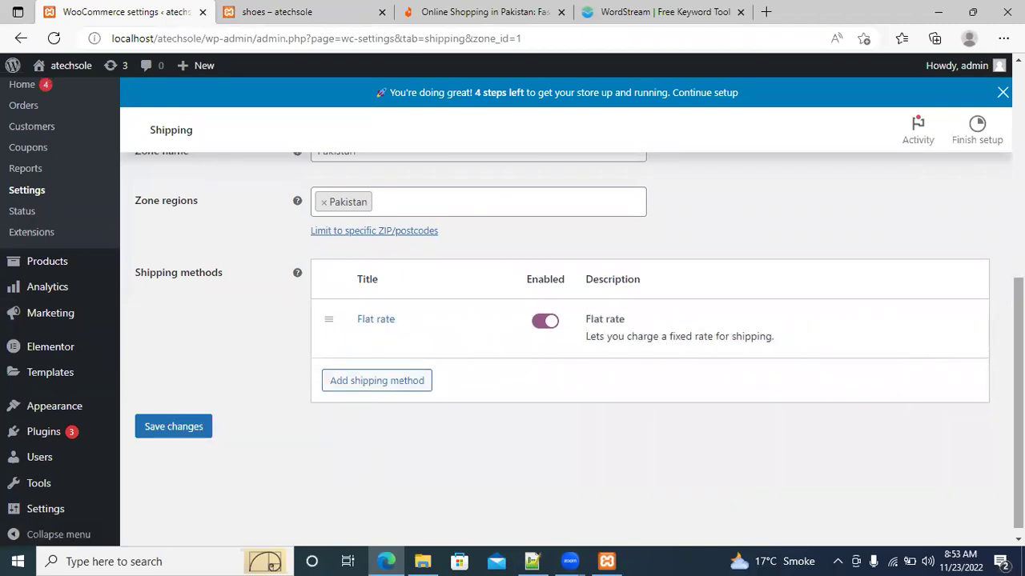
{"action": "scroll", "coordinate": [586, 124], "scroll_direction": "up", "scroll_amount": 6}
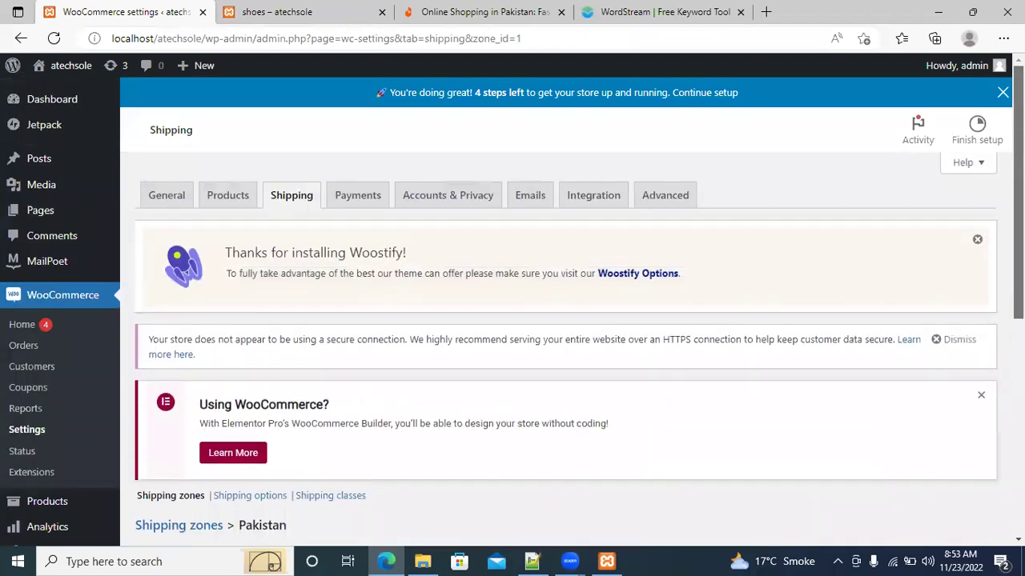
{"action": "left_click", "coordinate": [368, 200]}
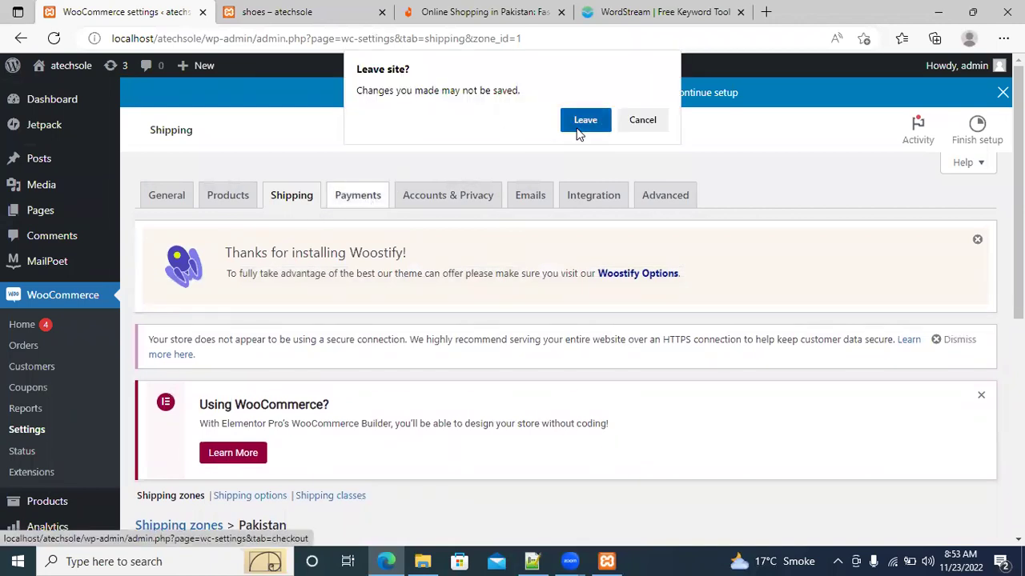
{"action": "left_click", "coordinate": [577, 128]}
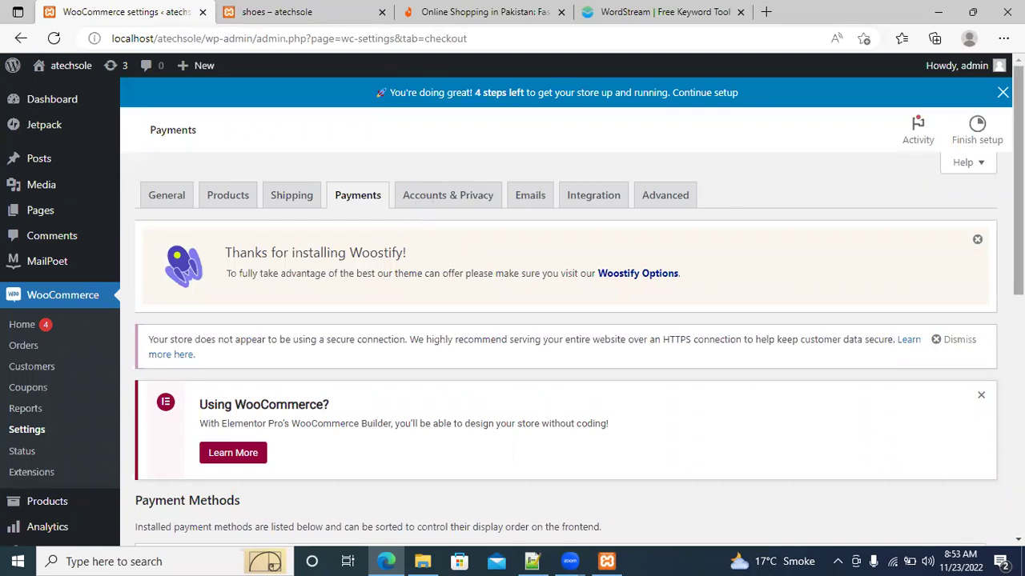
{"action": "scroll", "coordinate": [1018, 240], "scroll_direction": "down", "scroll_amount": 3}
{"action": "scroll", "coordinate": [293, 295], "scroll_direction": "down", "scroll_amount": 1}
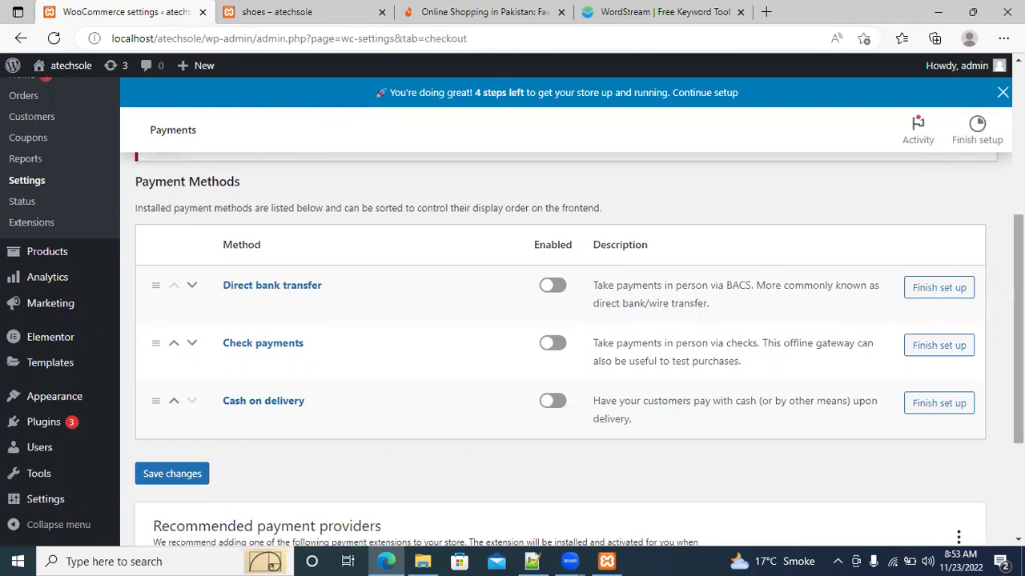
{"action": "scroll", "coordinate": [560, 320], "scroll_direction": "up", "scroll_amount": 4}
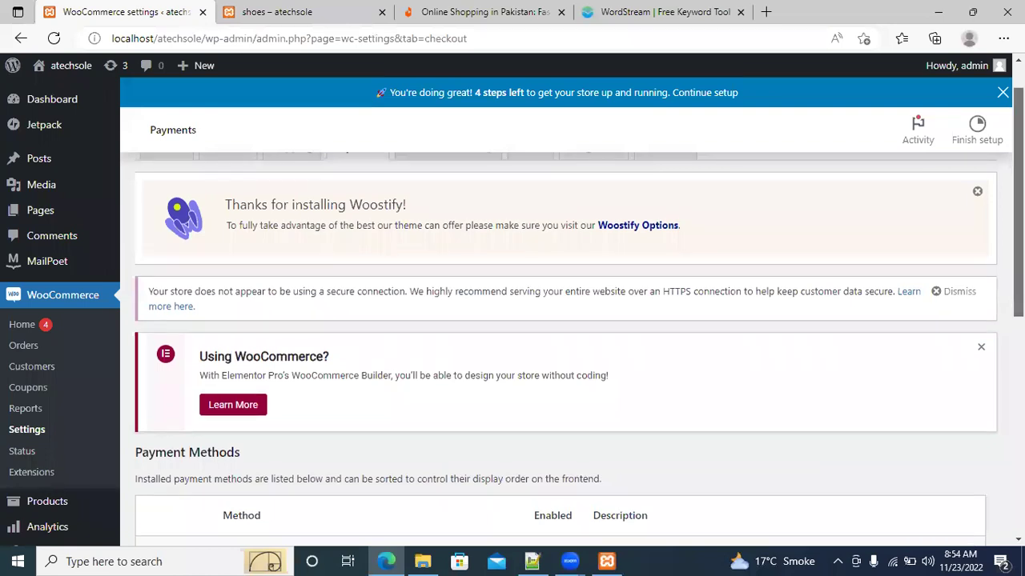
{"action": "scroll", "coordinate": [565, 336], "scroll_direction": "up", "scroll_amount": 1}
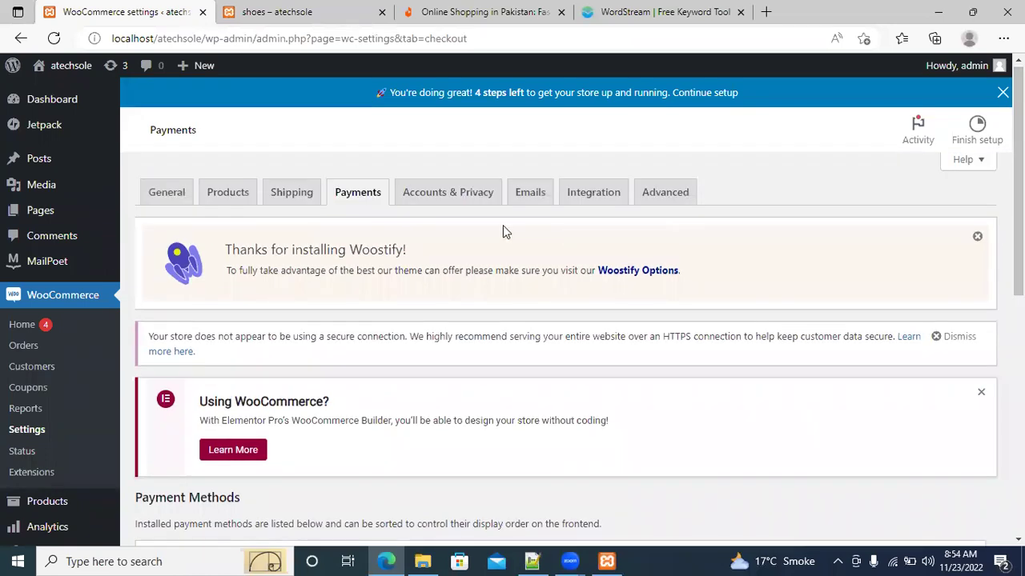
{"action": "left_click", "coordinate": [463, 208]}
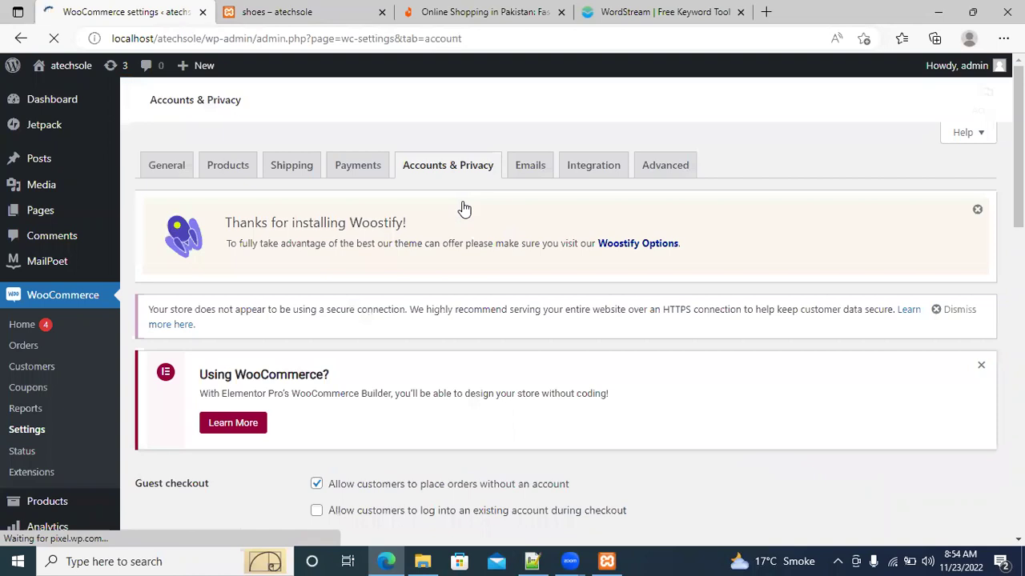
{"action": "scroll", "coordinate": [1018, 200], "scroll_direction": "down", "scroll_amount": 3}
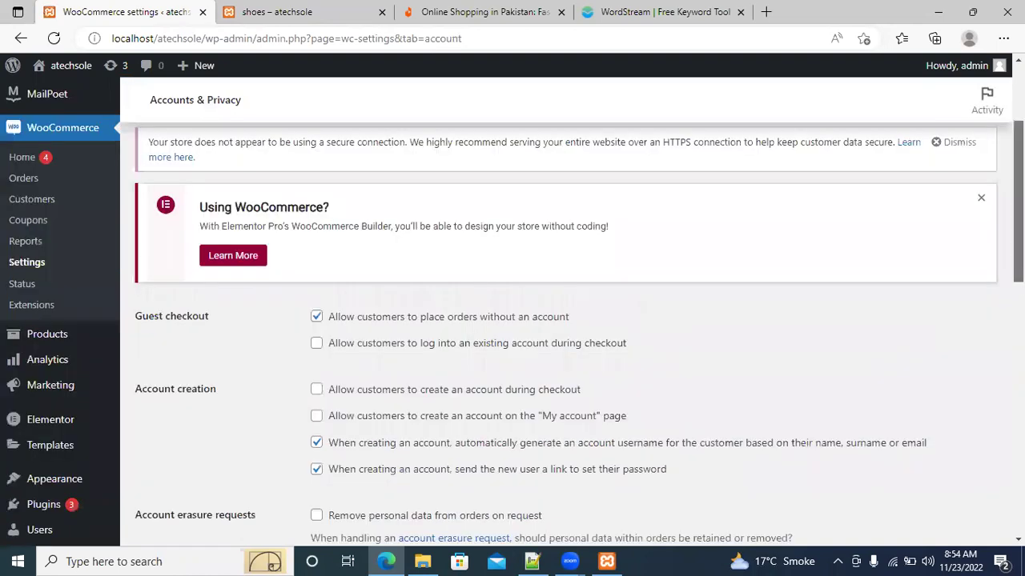
{"action": "scroll", "coordinate": [580, 326], "scroll_direction": "down", "scroll_amount": 4}
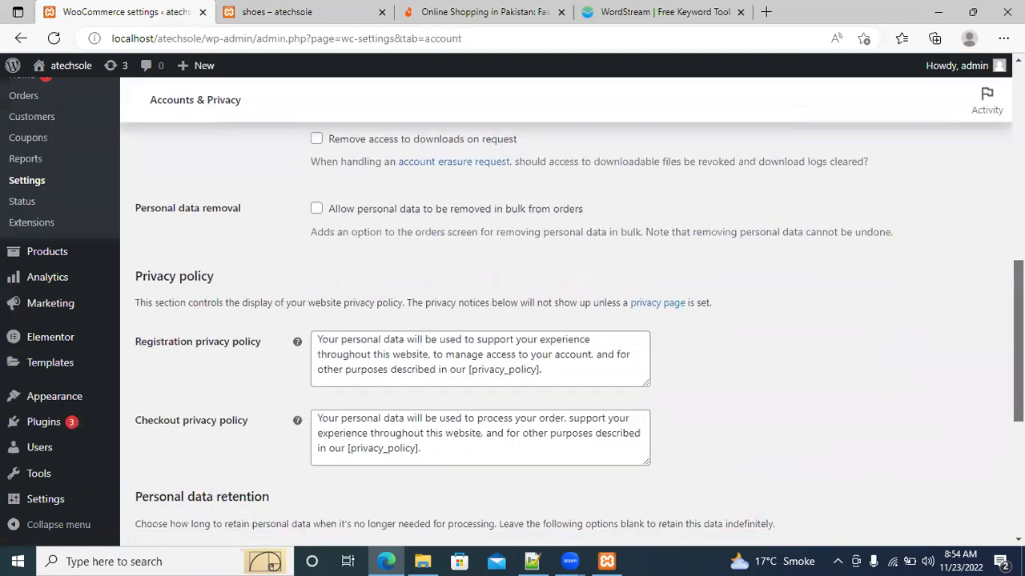
{"action": "scroll", "coordinate": [579, 326], "scroll_direction": "down", "scroll_amount": 5}
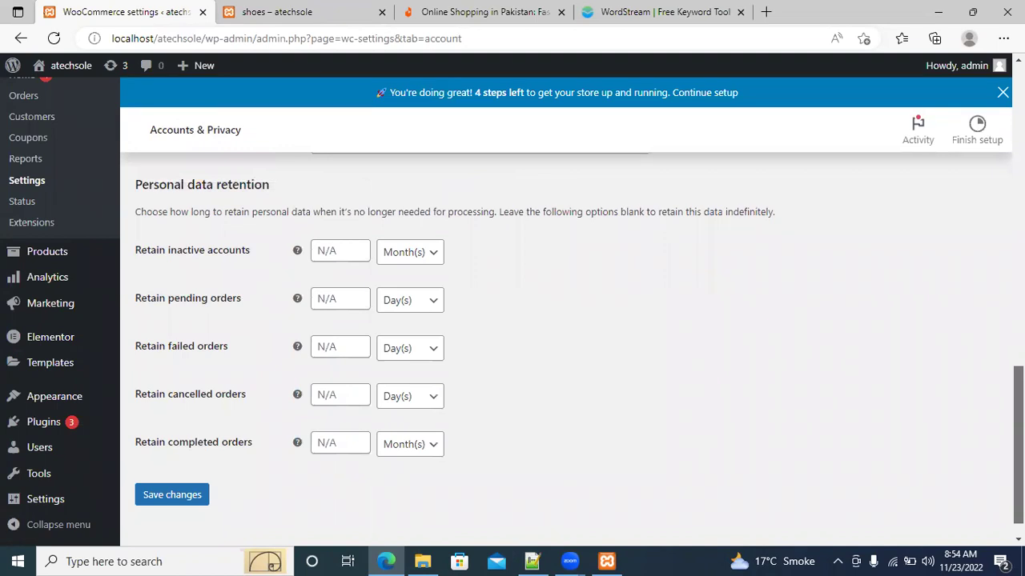
{"action": "scroll", "coordinate": [512, 312], "scroll_direction": "up", "scroll_amount": 10}
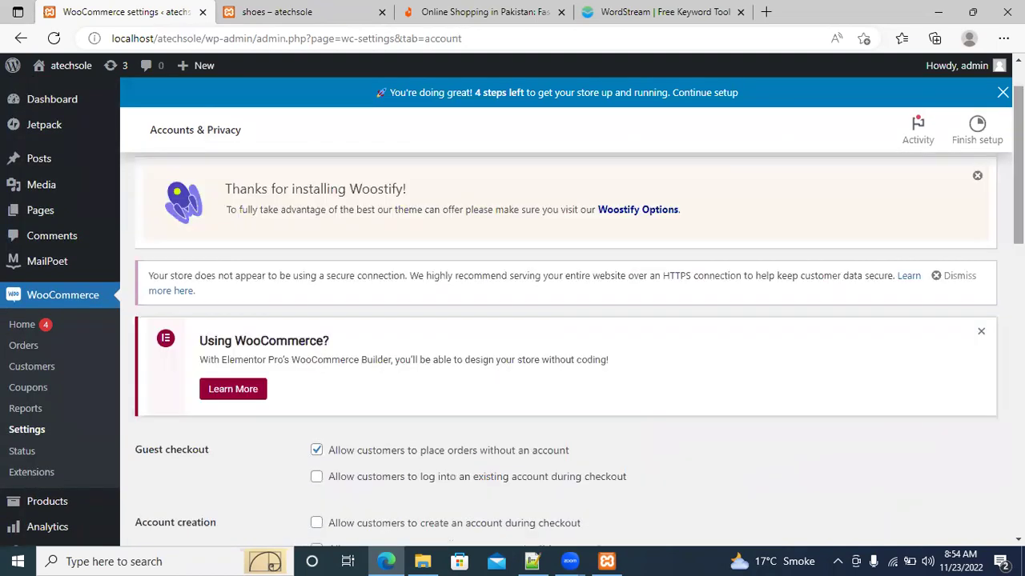
{"action": "scroll", "coordinate": [706, 167], "scroll_direction": "up", "scroll_amount": 1}
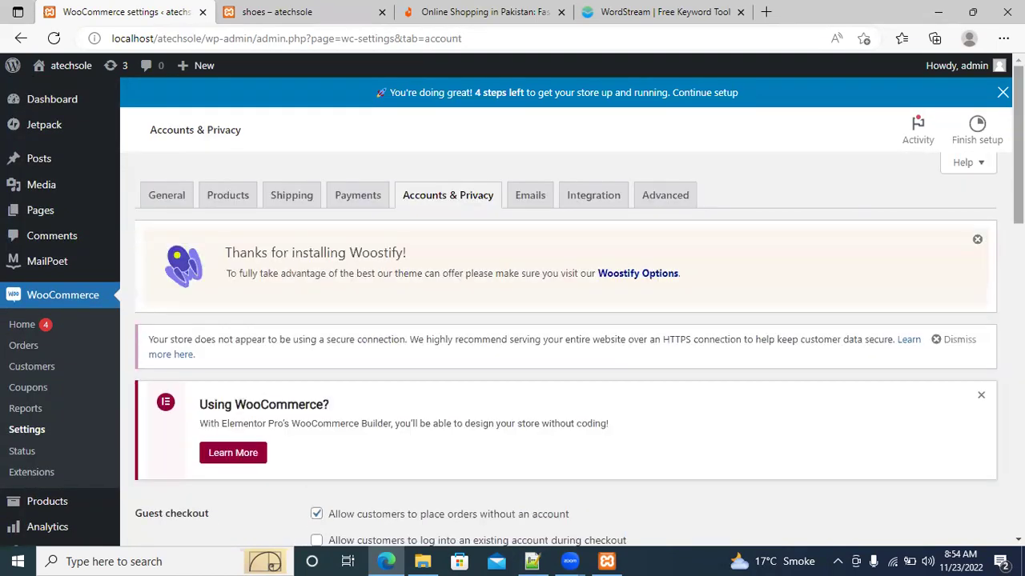
Open the Emails settings and check the notification list, highlighting the New order recipient address
{"action": "left_click", "coordinate": [538, 206]}
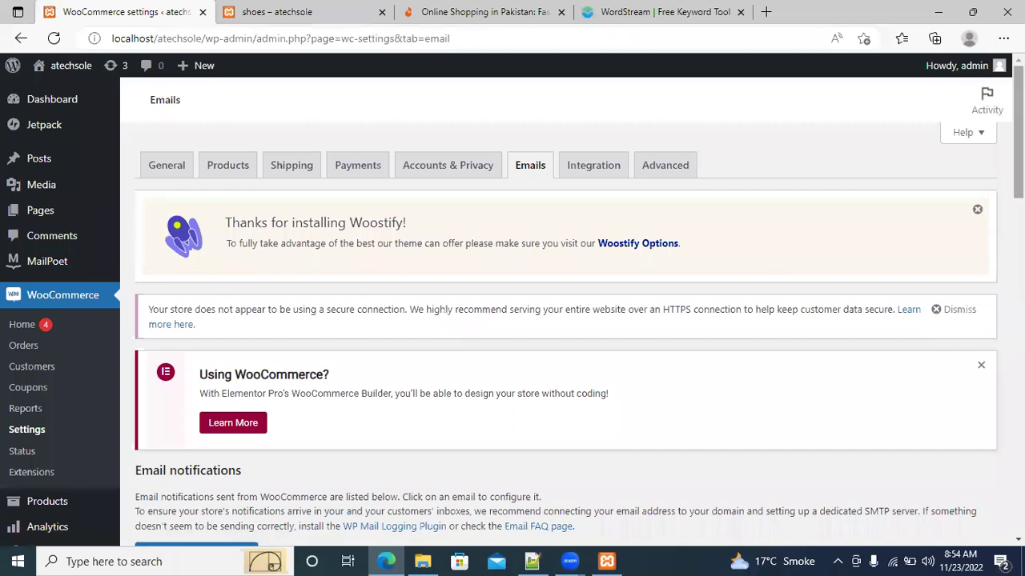
{"action": "scroll", "coordinate": [983, 224], "scroll_direction": "down", "scroll_amount": 6}
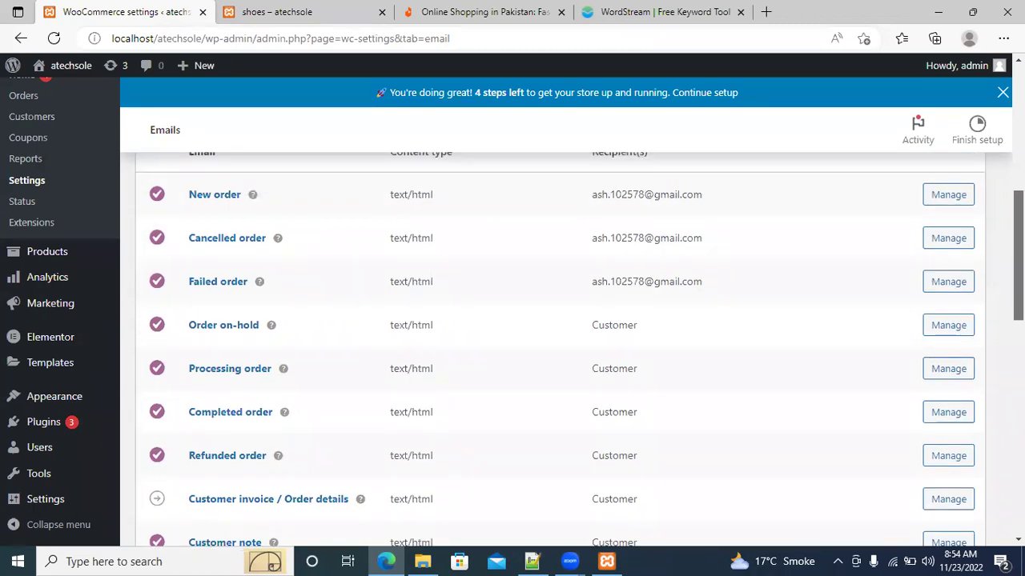
{"action": "left_click_drag", "start_coordinate": [592, 198], "coordinate": [678, 201]}
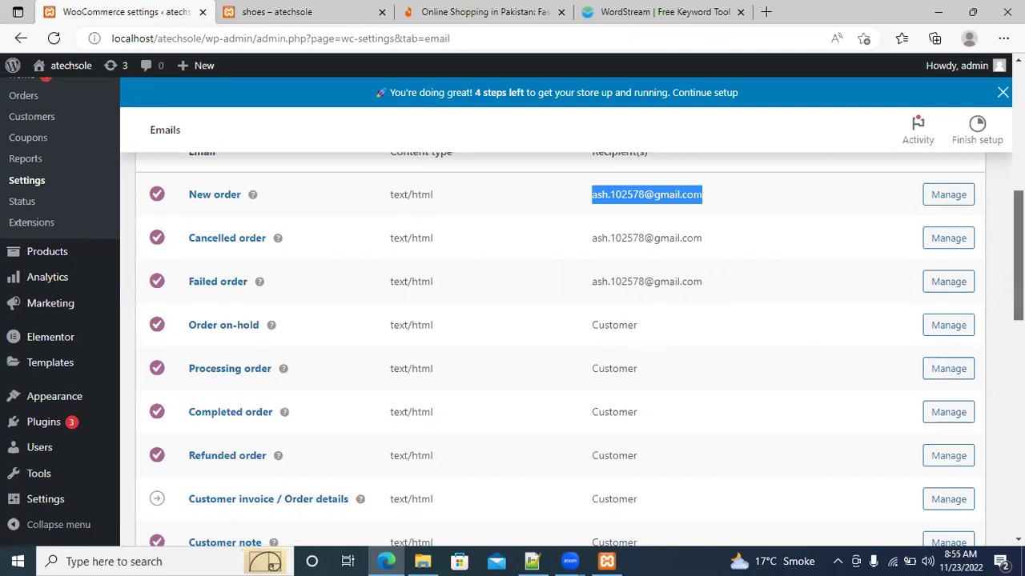
{"action": "scroll", "coordinate": [560, 350], "scroll_direction": "down", "scroll_amount": 5}
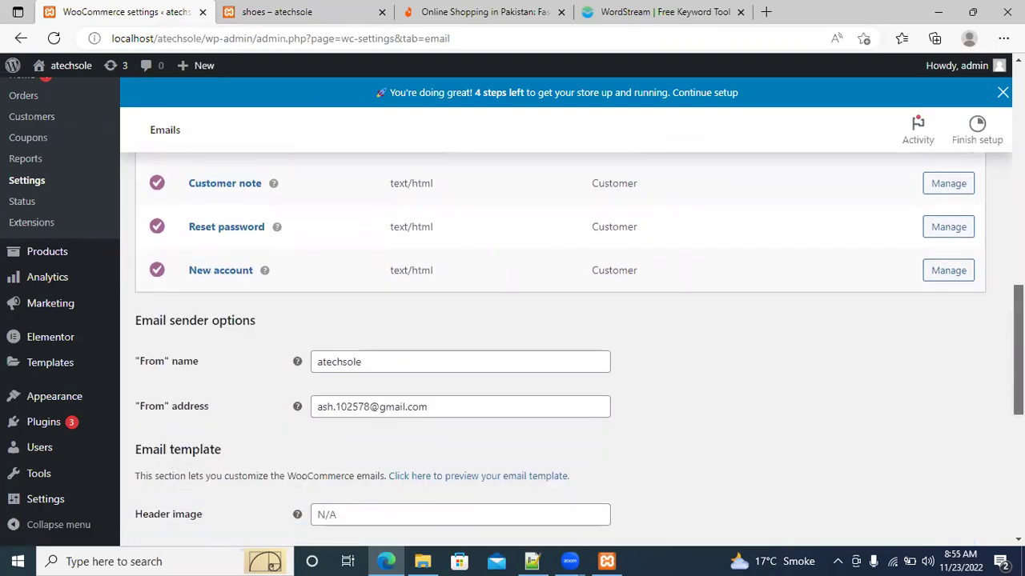
Look over the email sender options, Header image field and template colours, then return to the top
{"action": "scroll", "coordinate": [561, 344], "scroll_direction": "down", "scroll_amount": 1}
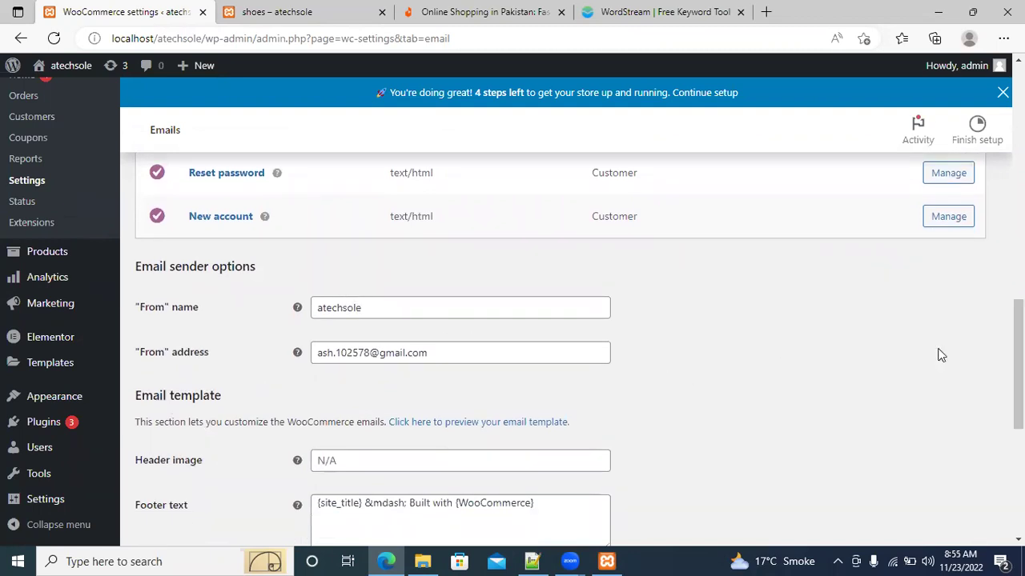
{"action": "scroll", "coordinate": [1016, 361], "scroll_direction": "down", "scroll_amount": 3}
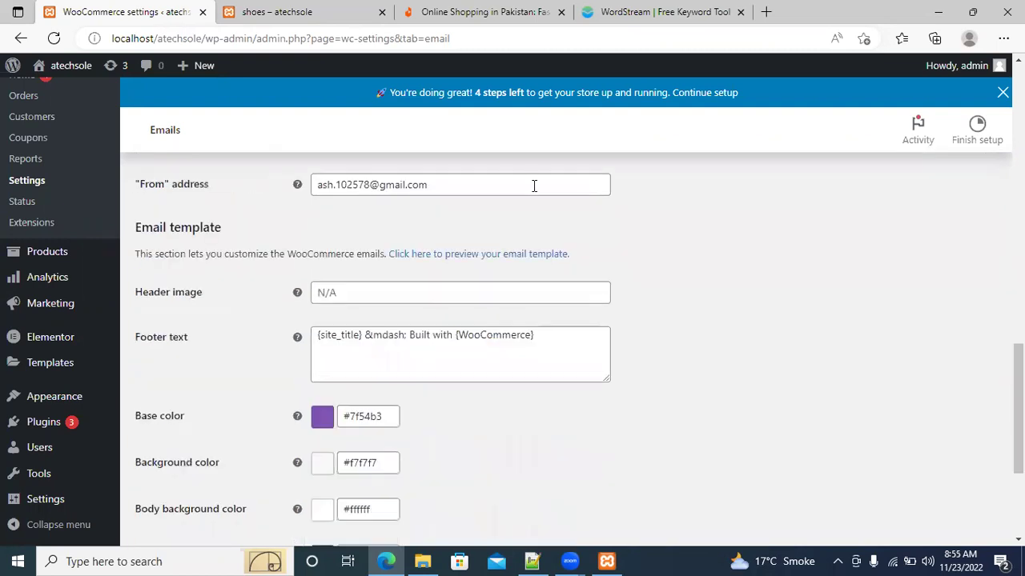
{"action": "left_click_drag", "start_coordinate": [437, 187], "coordinate": [311, 190]}
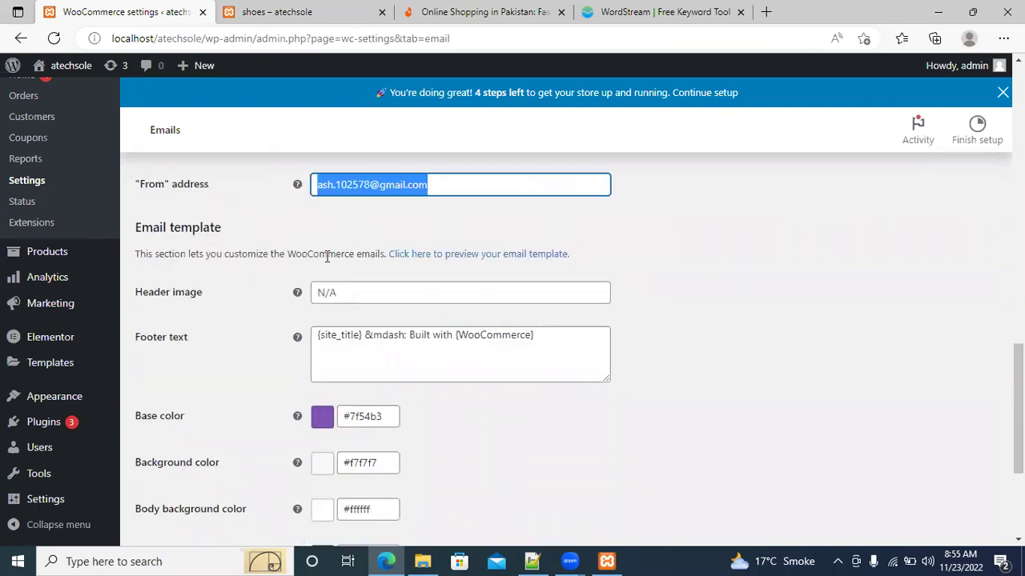
{"action": "left_click", "coordinate": [346, 291]}
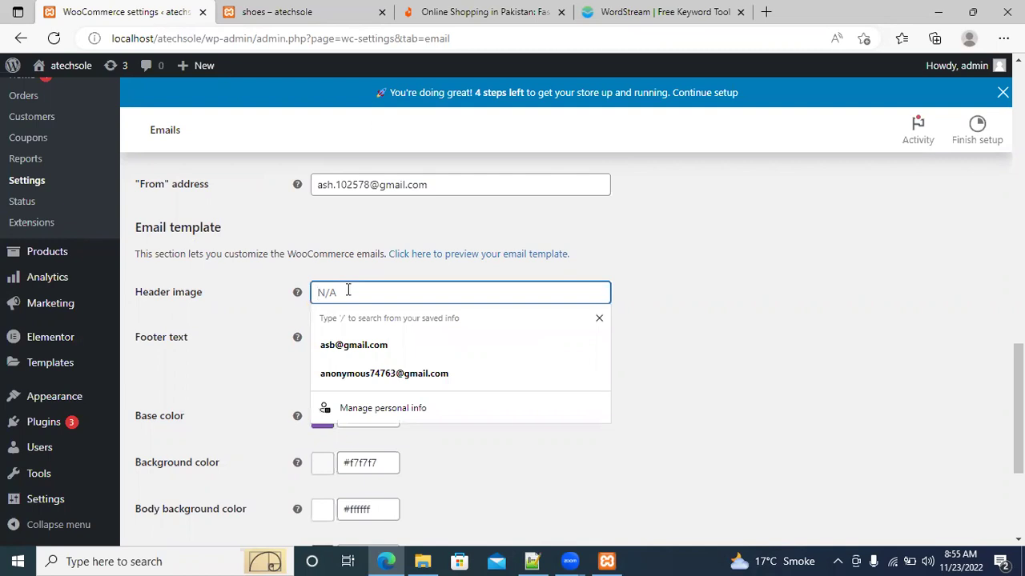
{"action": "left_click", "coordinate": [776, 347]}
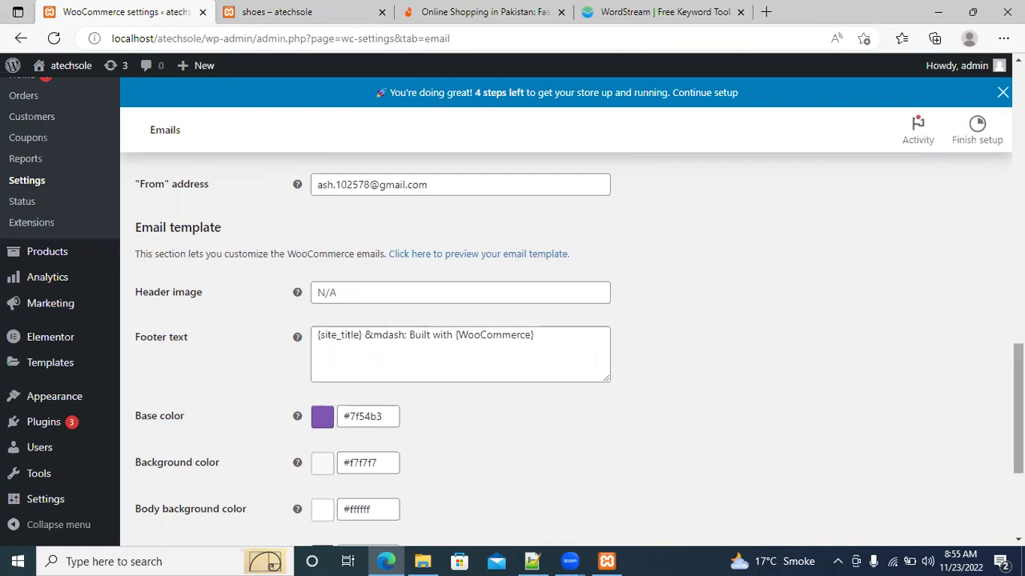
{"action": "left_click_drag", "start_coordinate": [1018, 401], "coordinate": [1018, 449]}
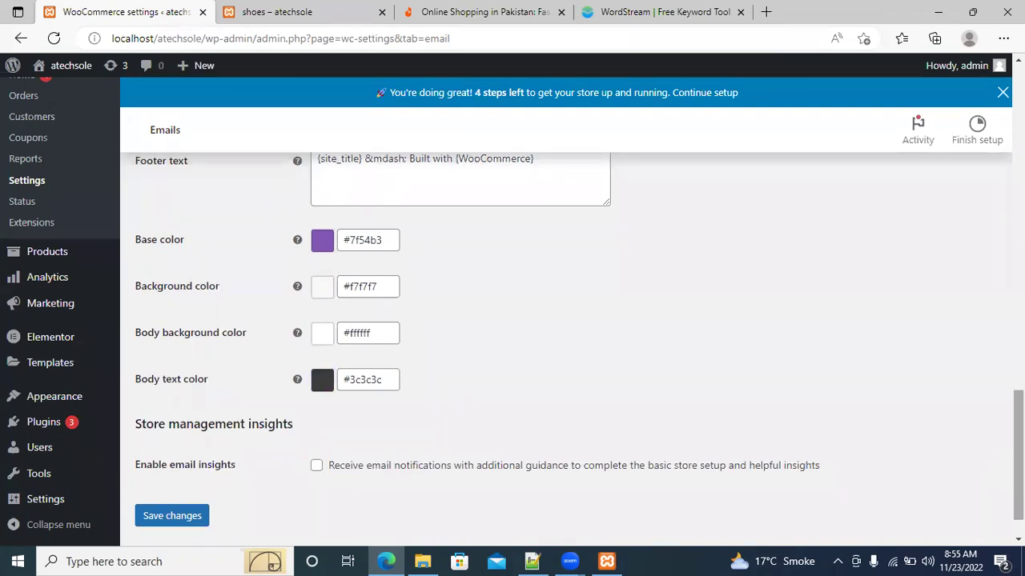
{"action": "scroll", "coordinate": [513, 320], "scroll_direction": "up", "scroll_amount": 5}
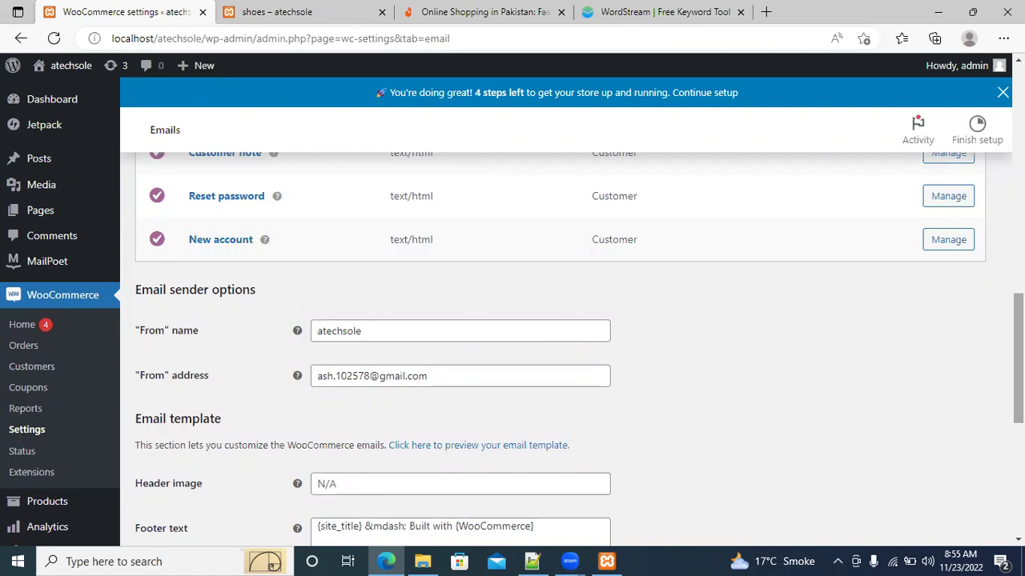
{"action": "scroll", "coordinate": [560, 345], "scroll_direction": "up", "scroll_amount": 7}
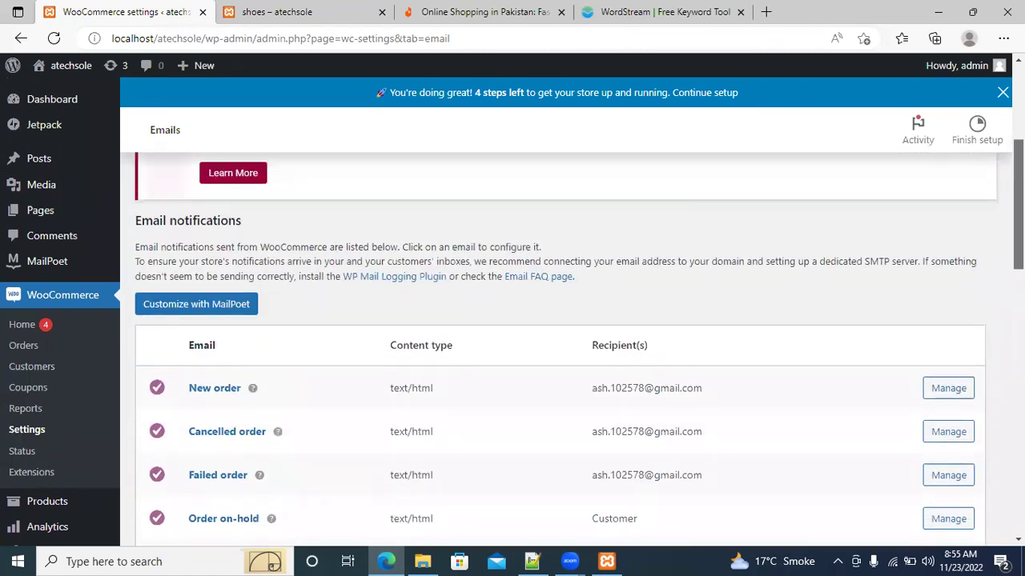
{"action": "scroll", "coordinate": [712, 257], "scroll_direction": "up", "scroll_amount": 4}
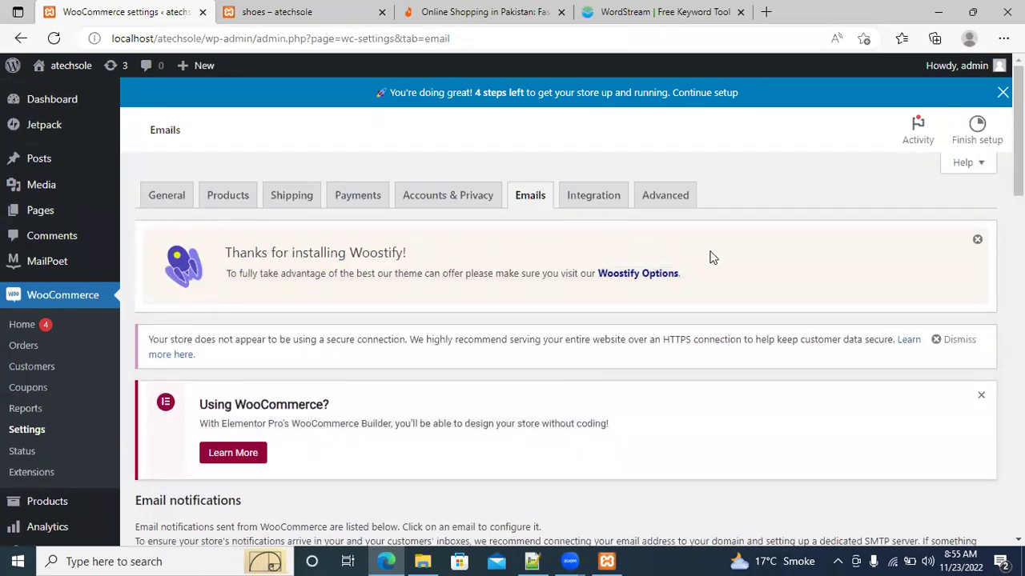
View the Integration tab's MaxMind Geolocation license key and database file path fields
{"action": "left_click", "coordinate": [597, 204]}
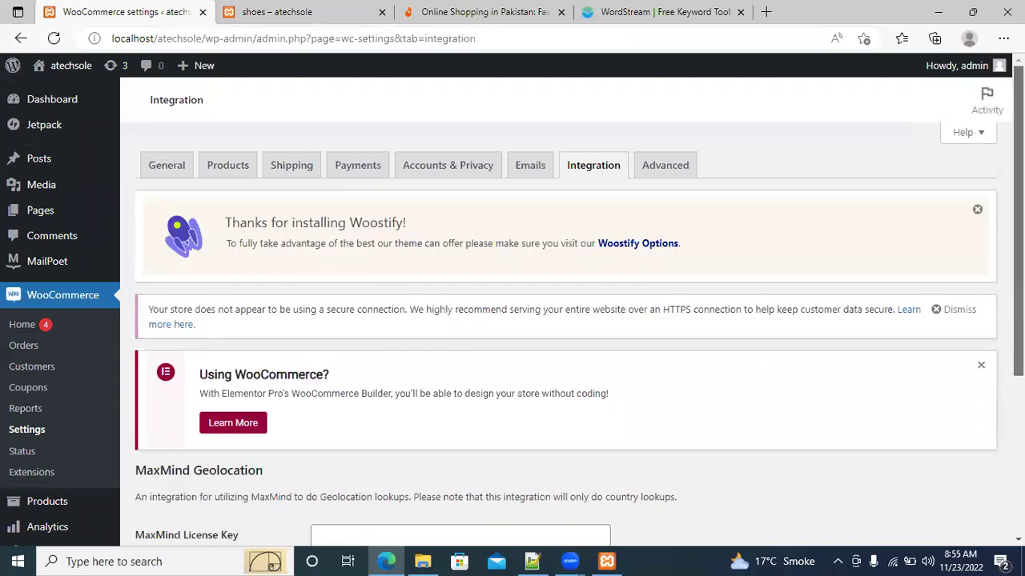
{"action": "scroll", "coordinate": [1018, 240], "scroll_direction": "down", "scroll_amount": 3}
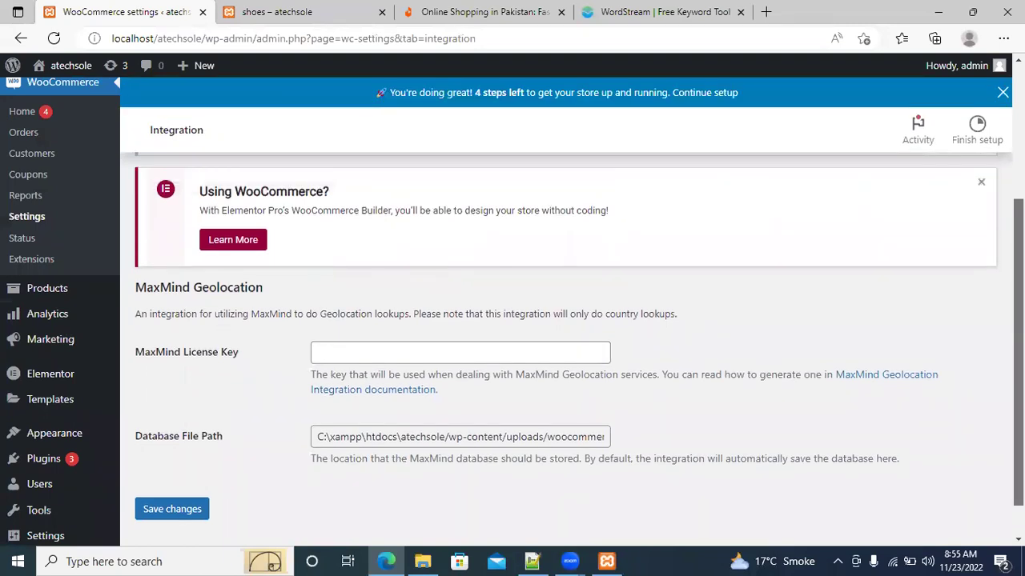
{"action": "scroll", "coordinate": [560, 320], "scroll_direction": "up", "scroll_amount": 2}
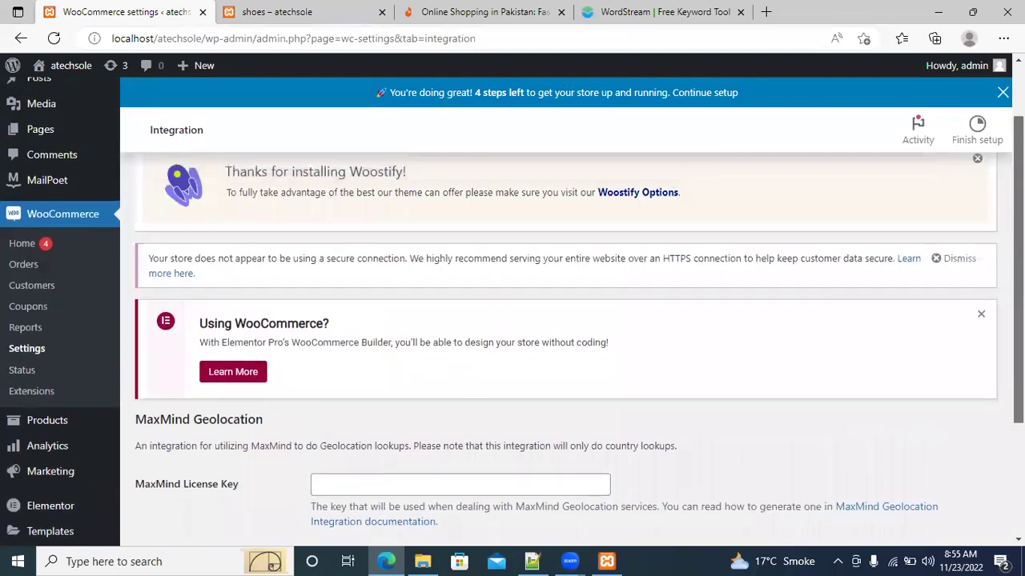
{"action": "scroll", "coordinate": [560, 321], "scroll_direction": "up", "scroll_amount": 1}
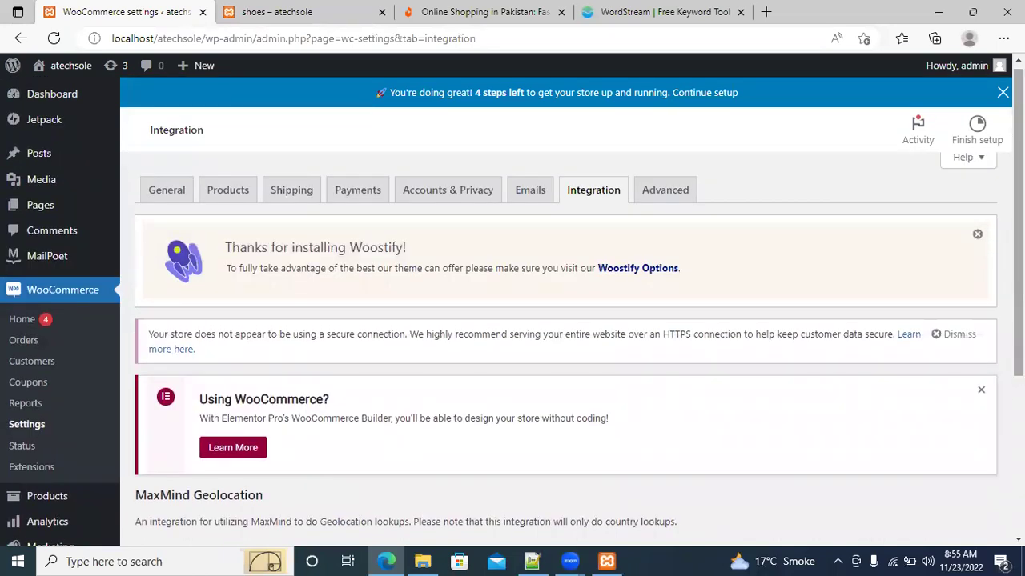
Review the Advanced tab's Page setup pages and checkout and account endpoints, then return to the top
{"action": "left_click", "coordinate": [672, 200]}
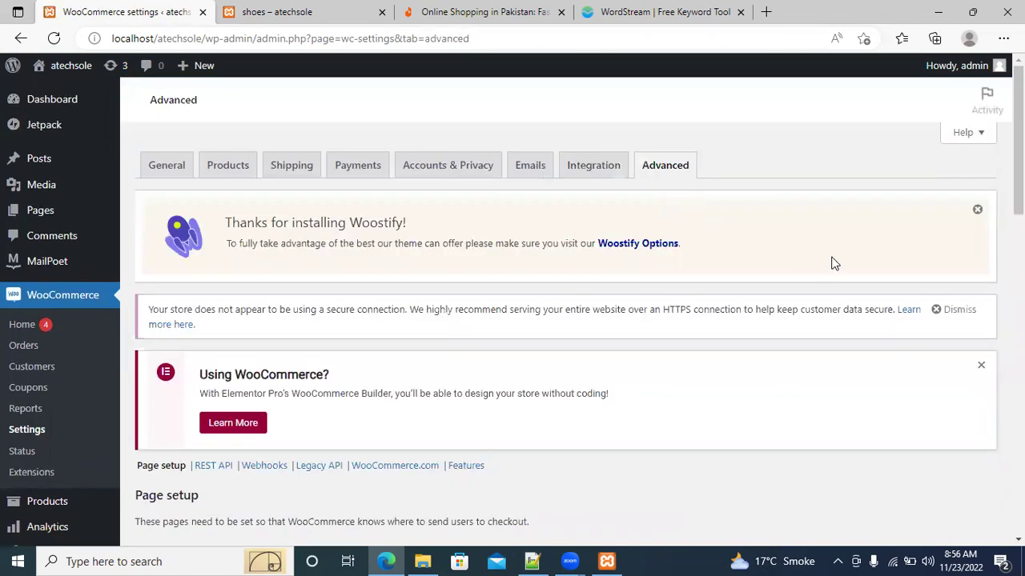
{"action": "scroll", "coordinate": [560, 320], "scroll_direction": "down", "scroll_amount": 5}
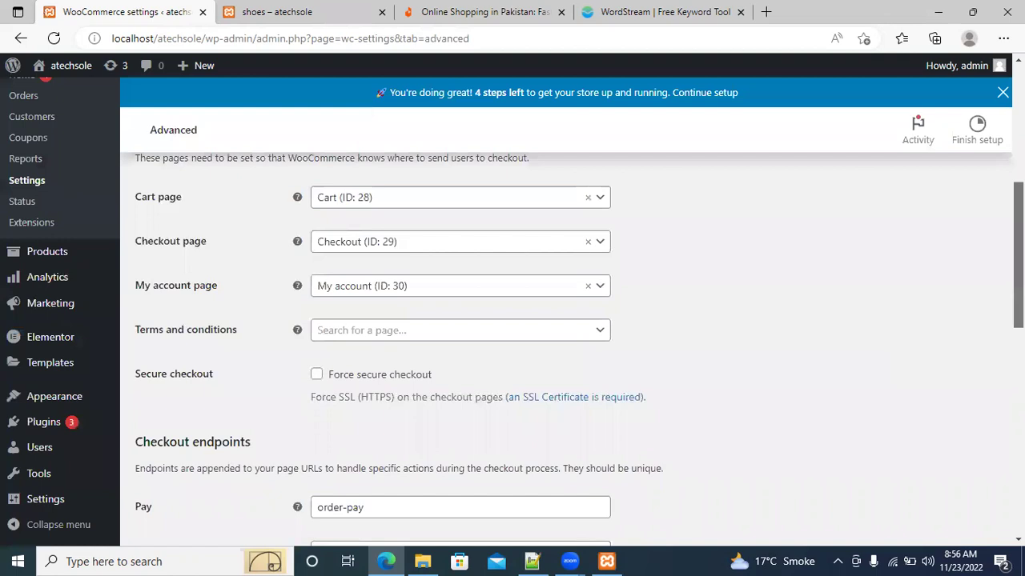
{"action": "scroll", "coordinate": [1018, 320], "scroll_direction": "down", "scroll_amount": 3}
{"action": "scroll", "coordinate": [512, 320], "scroll_direction": "down", "scroll_amount": 1}
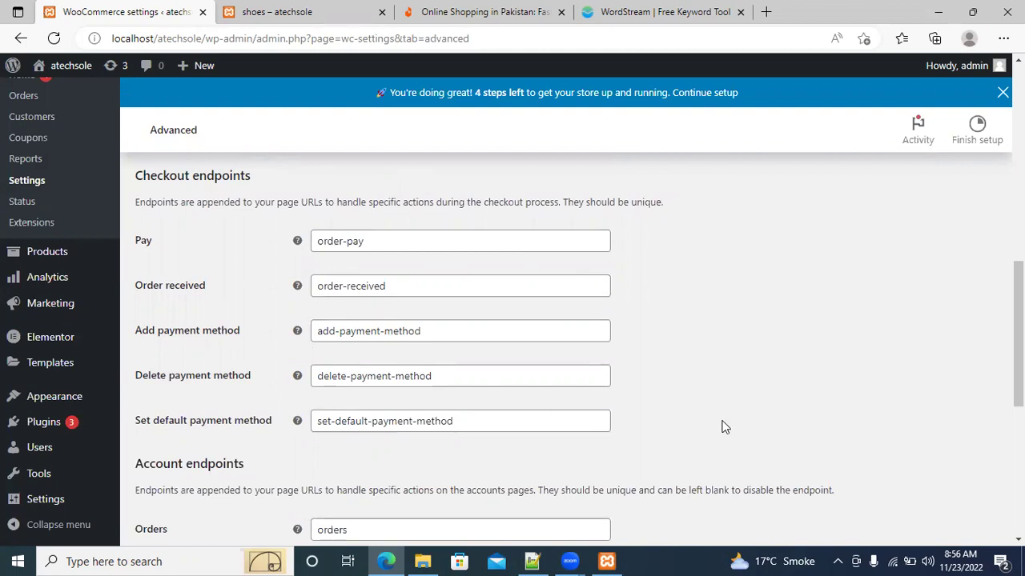
{"action": "scroll", "coordinate": [1018, 336], "scroll_direction": "up", "scroll_amount": 4}
{"action": "scroll", "coordinate": [1018, 336], "scroll_direction": "up", "scroll_amount": 4}
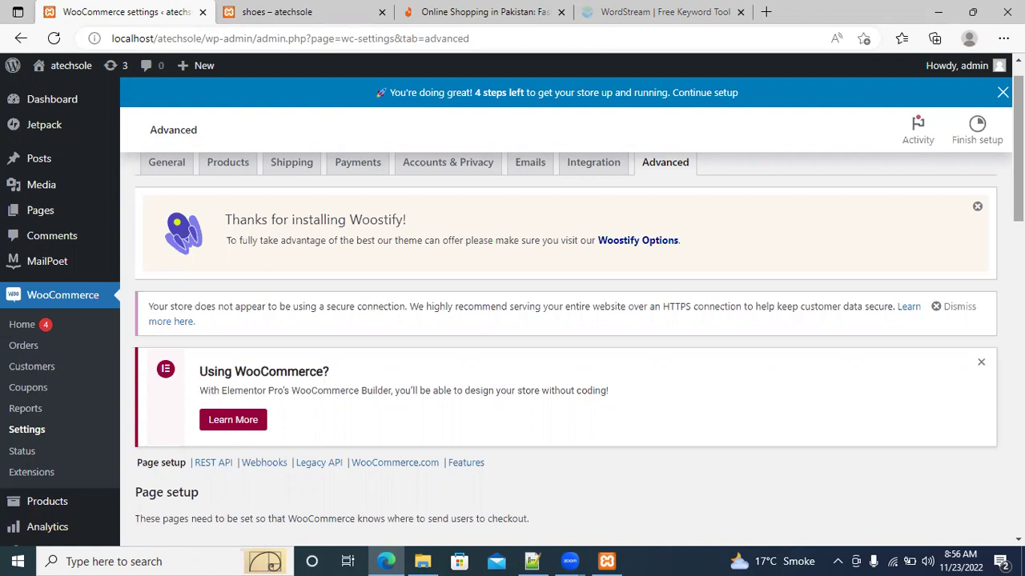
{"action": "left_click", "coordinate": [531, 561]}
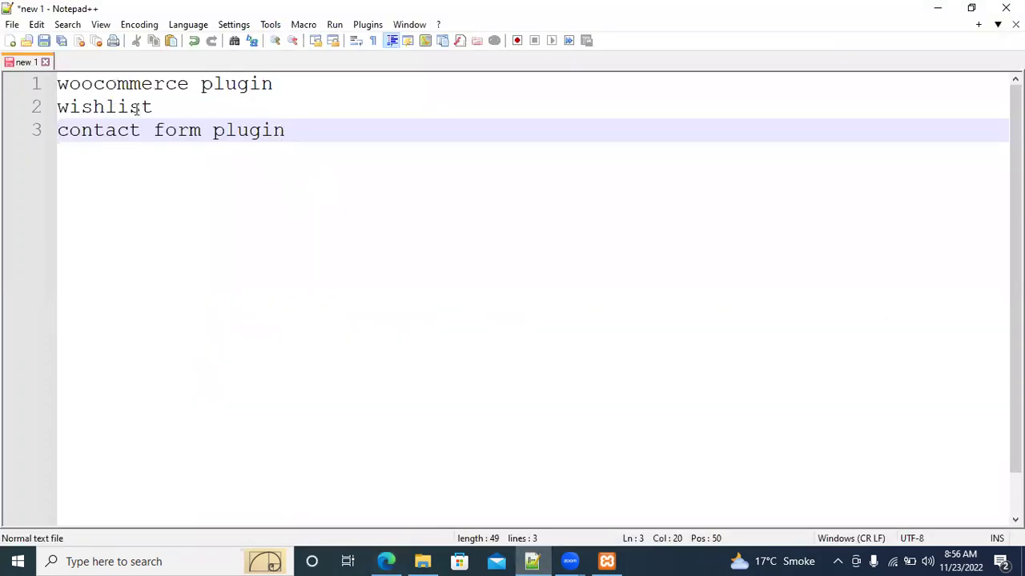
{"action": "left_click", "coordinate": [938, 10]}
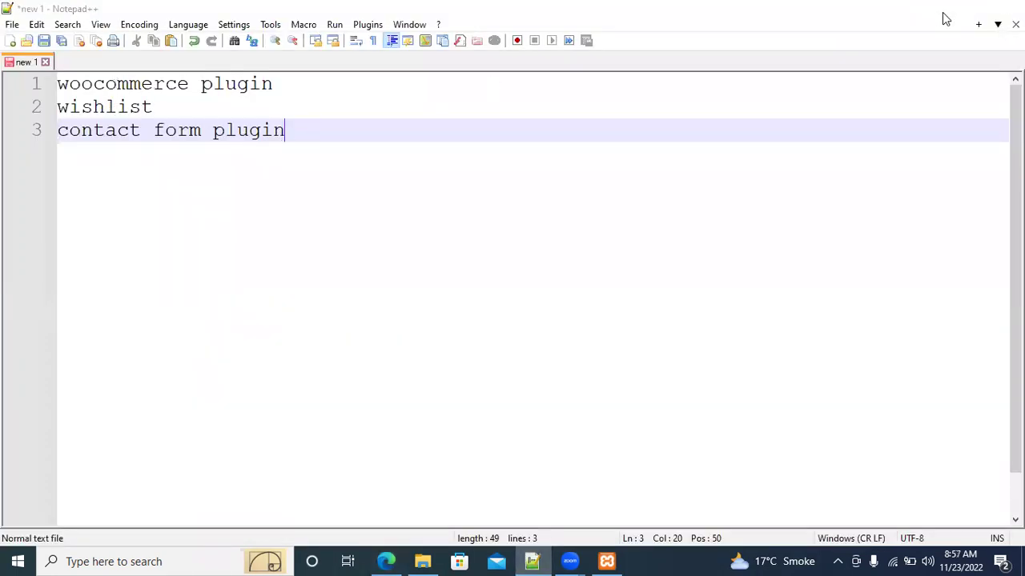